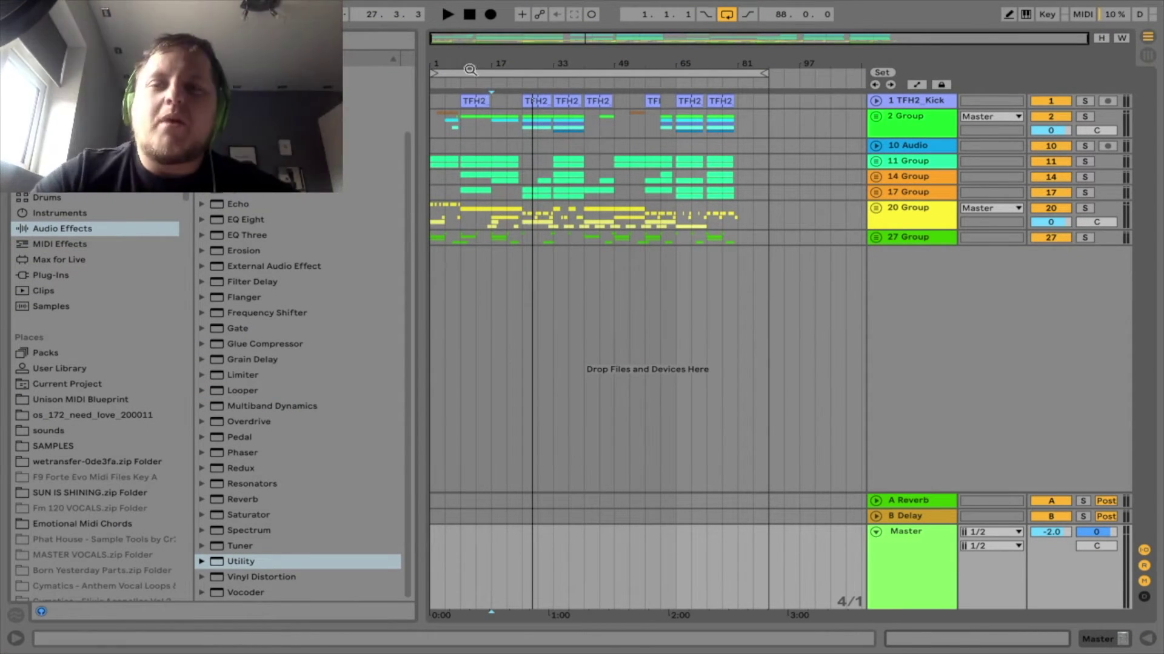
# Play the arrangement from bar 1 through to about bar 41, and stop playback there.
pyautogui.moveTo(453, 42); pyautogui.dragTo(447, 44)
pyautogui.click(432, 122)
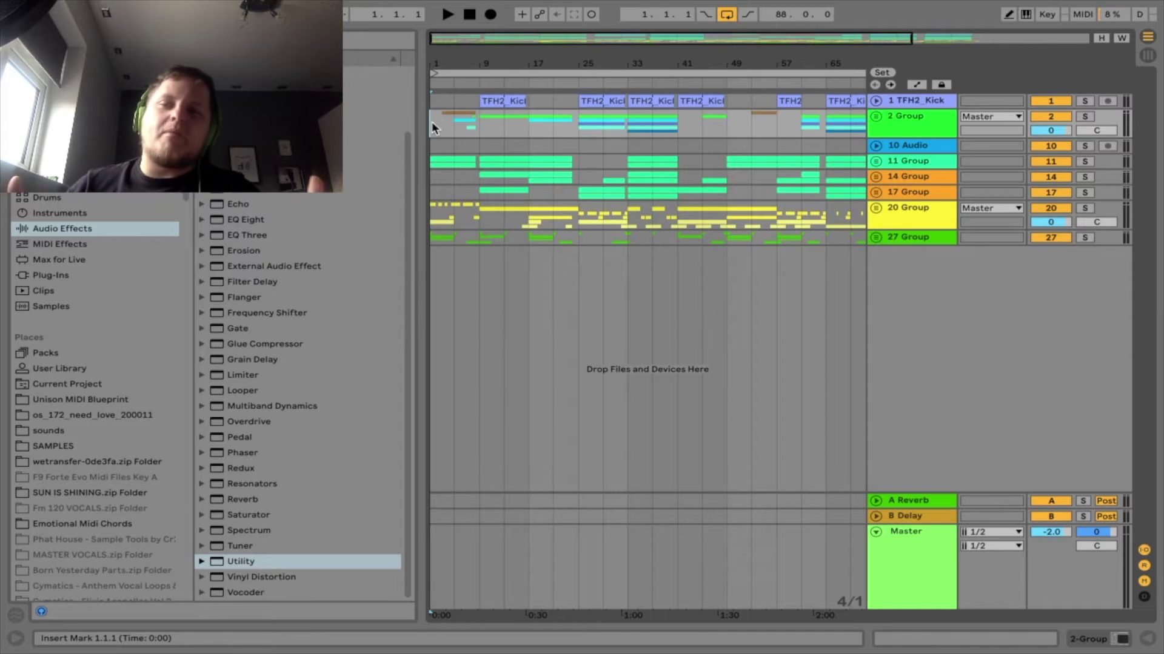
pyautogui.press('space')
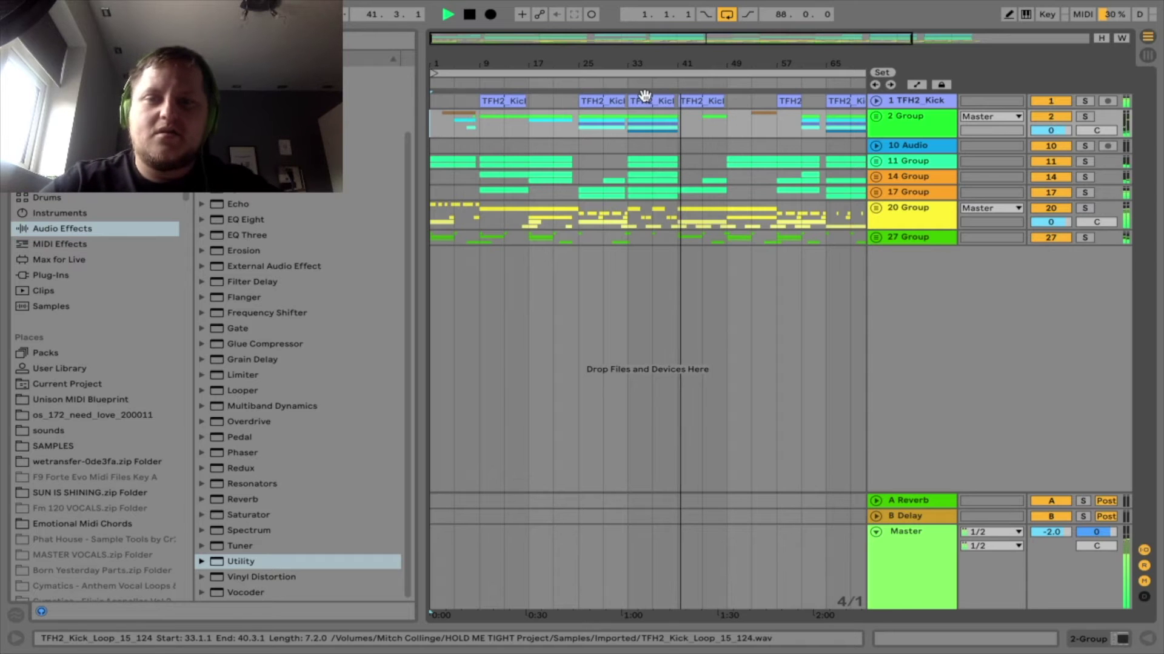
pyautogui.press('space')
# Unfold the TFH2_Kick track, select its clip at bar 9 and show the track's effects.
pyautogui.moveTo(630, 39); pyautogui.dragTo(784, 123)
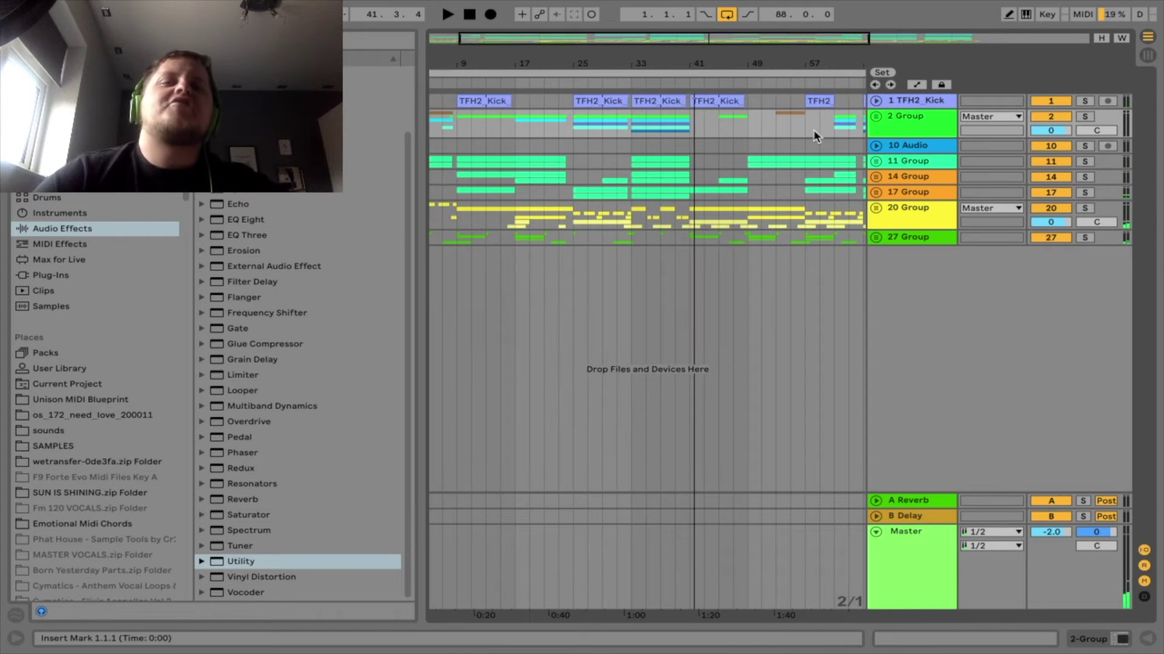
pyautogui.click(876, 102)
pyautogui.click(497, 101)
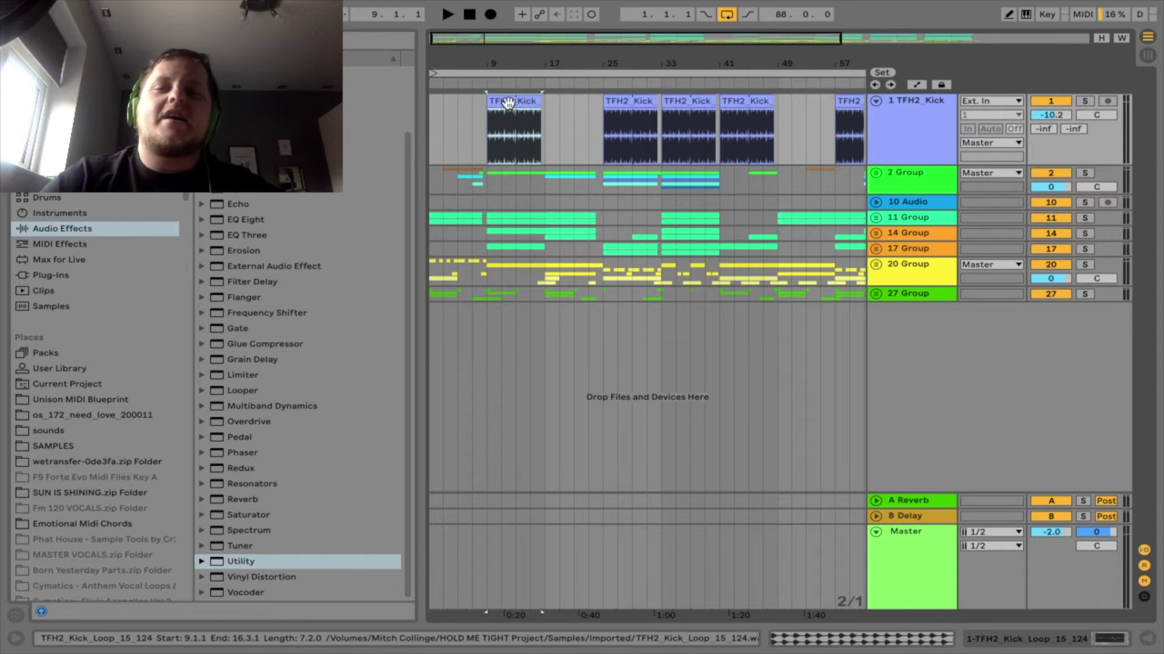
pyautogui.doubleClick(903, 103)
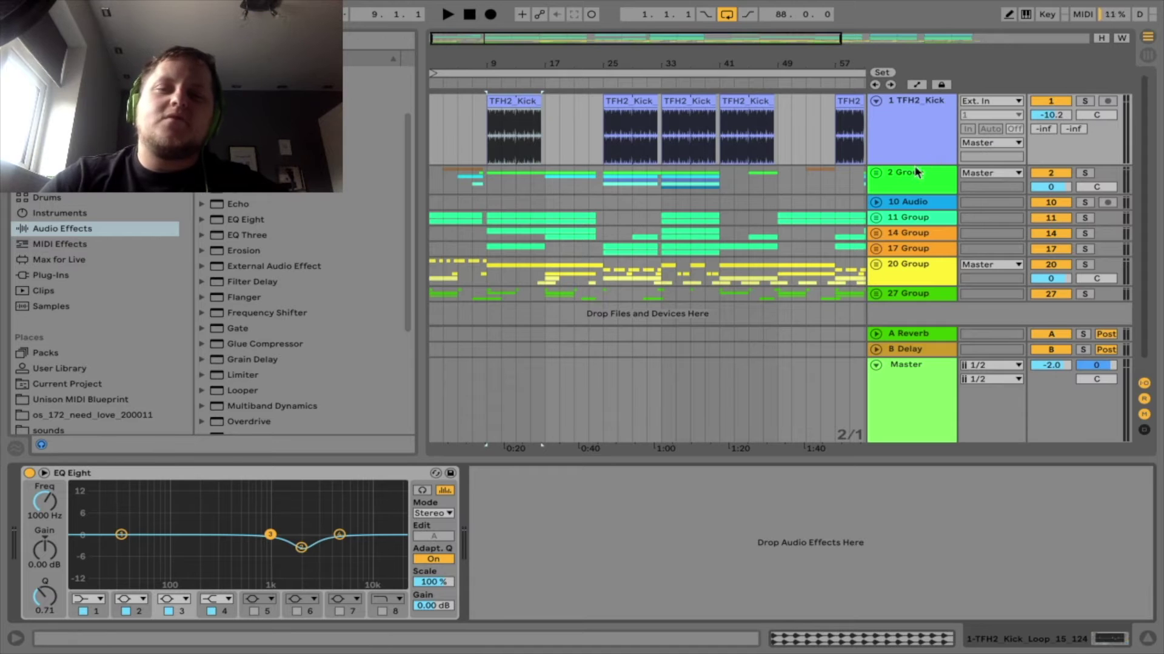
# Unfold the 2 Group, then play from bar 9 while bypassing and re-enabling the kick's EQ Eight to compare.
pyautogui.click(876, 173)
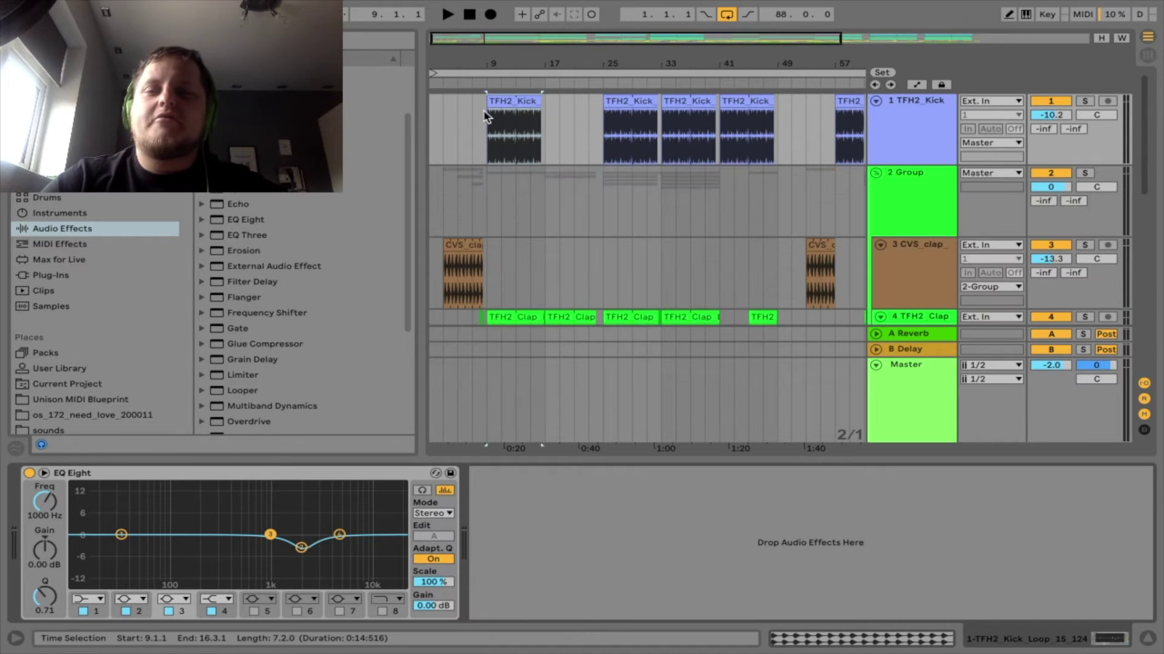
pyautogui.press('space')
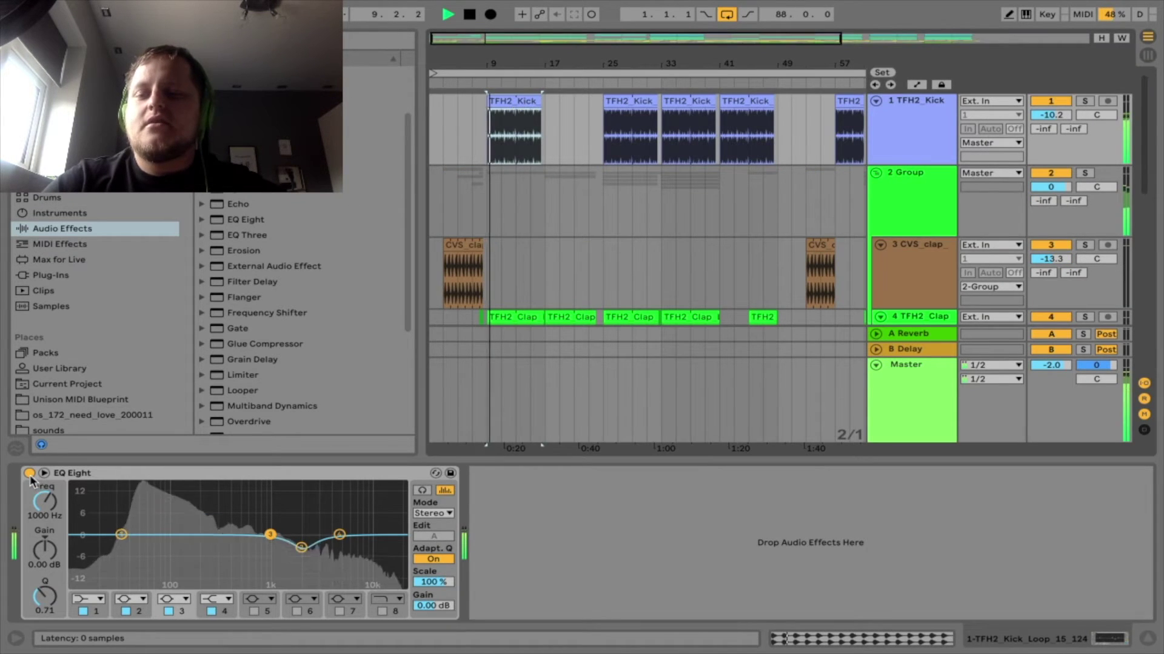
pyautogui.click(29, 474)
pyautogui.click(29, 473)
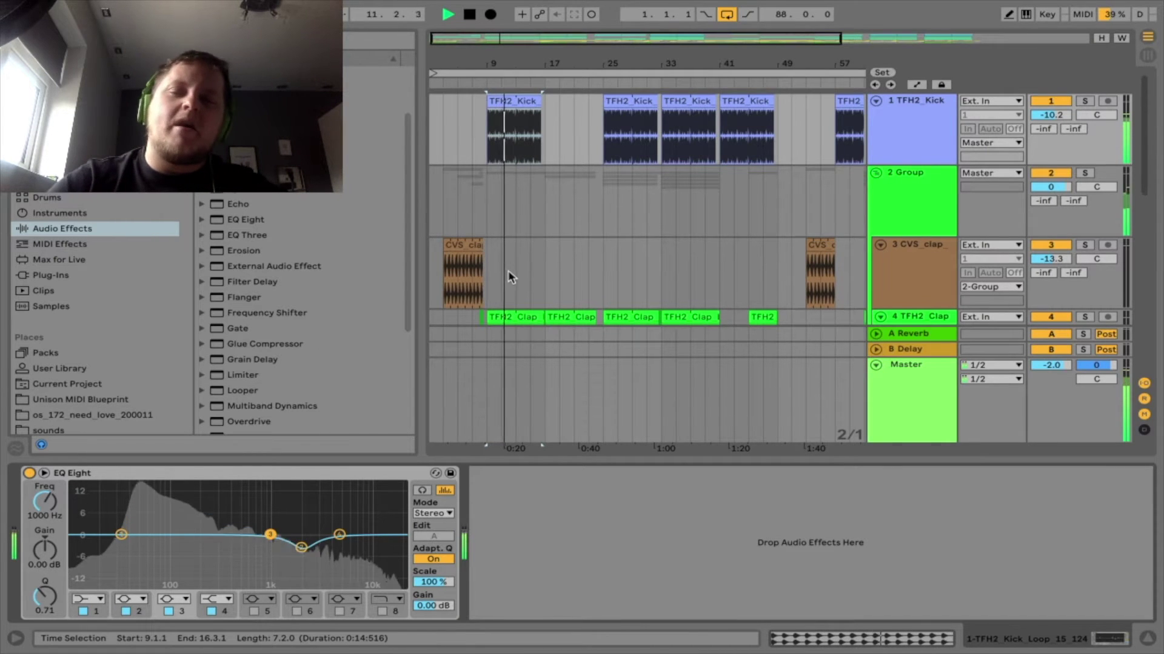
pyautogui.press('space')
# Audition the CVS_clap part from bar 3 with the 2 Group's The Glue compressor displayed.
pyautogui.scroll(-2, 473, 201)
pyautogui.click(459, 182)
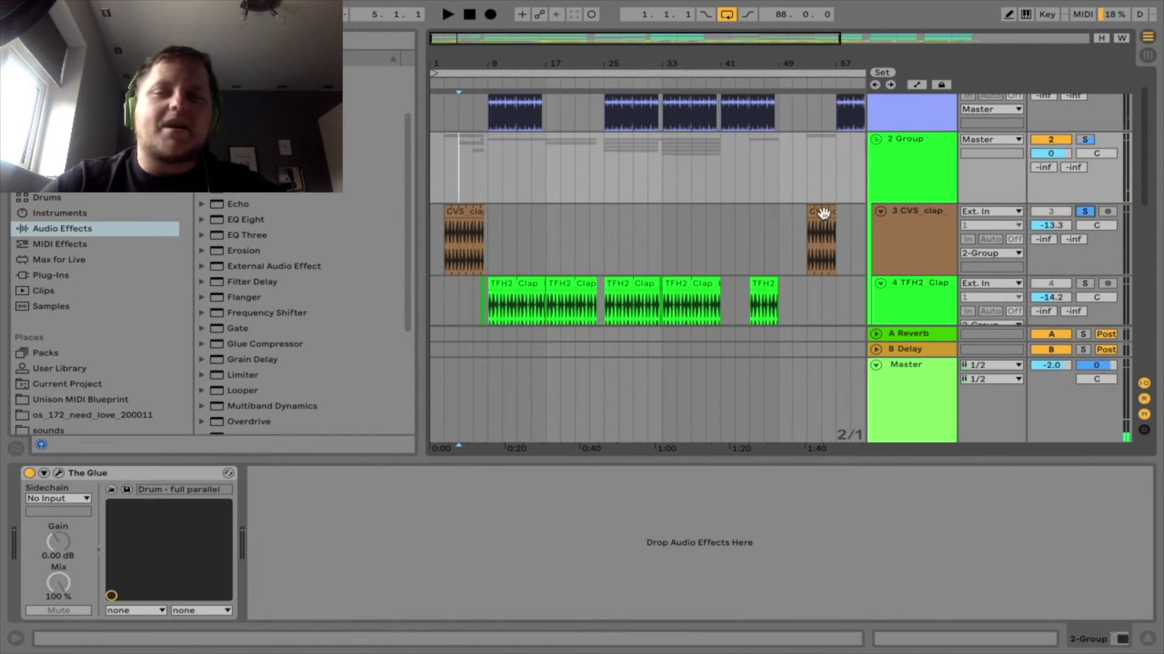
pyautogui.click(442, 183)
pyautogui.press('space')
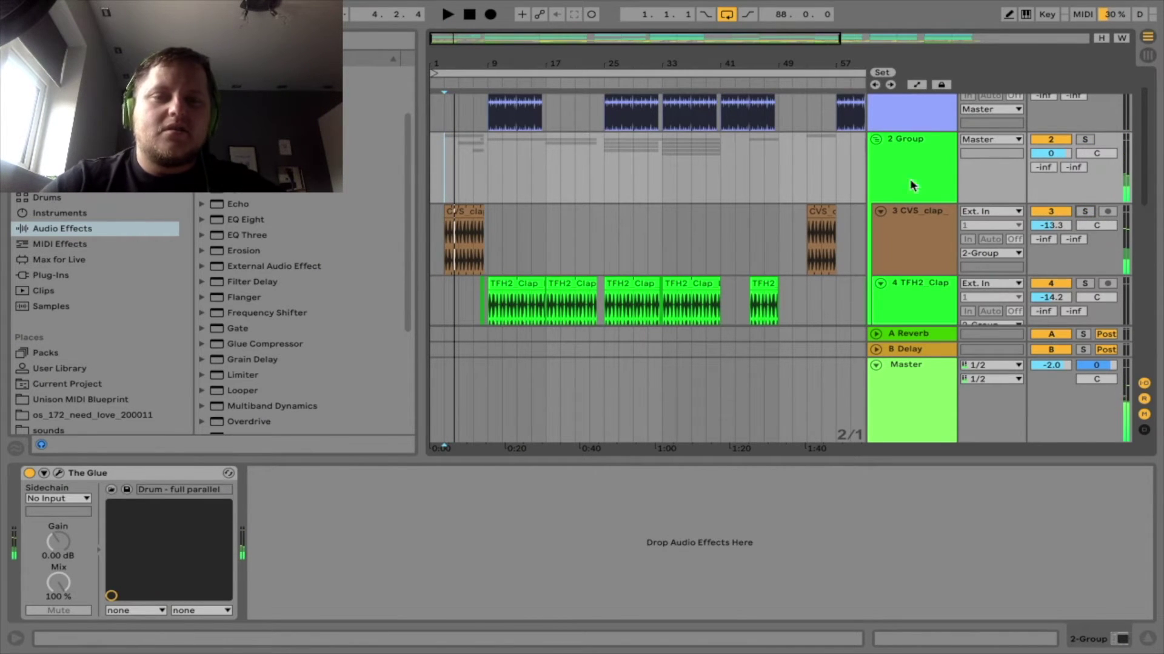
# Select the CVS_clap track, toggle its solo while playing from bar 3, and hide the device view.
pyautogui.click(891, 251)
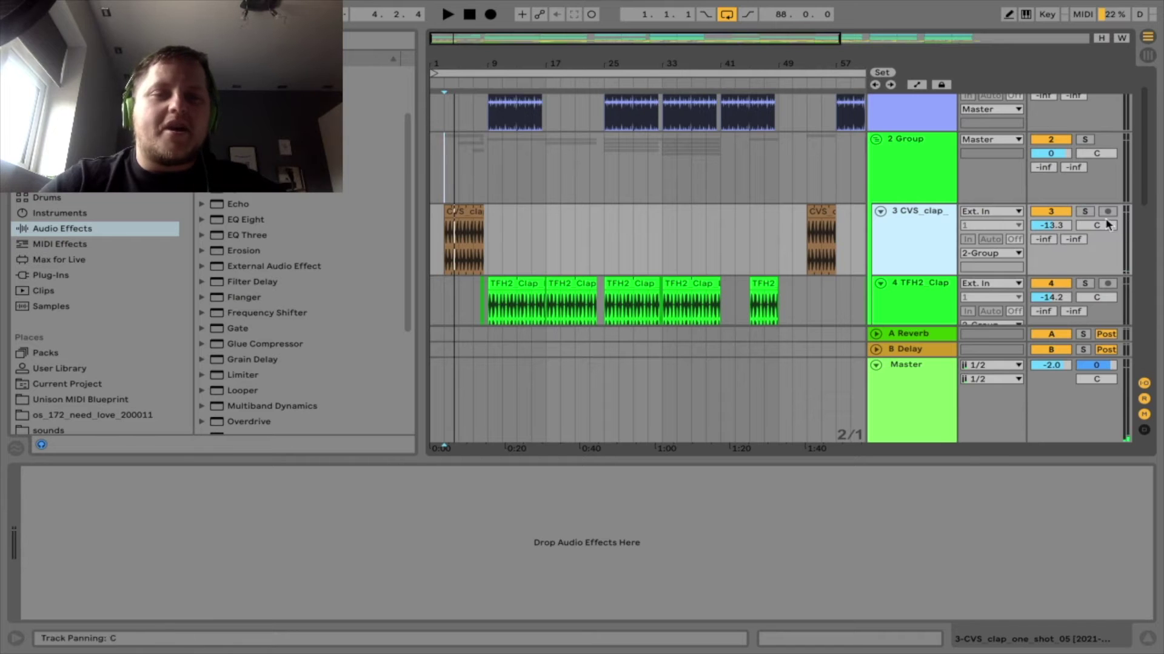
pyautogui.click(1089, 213)
pyautogui.press('space')
pyautogui.click(1089, 213)
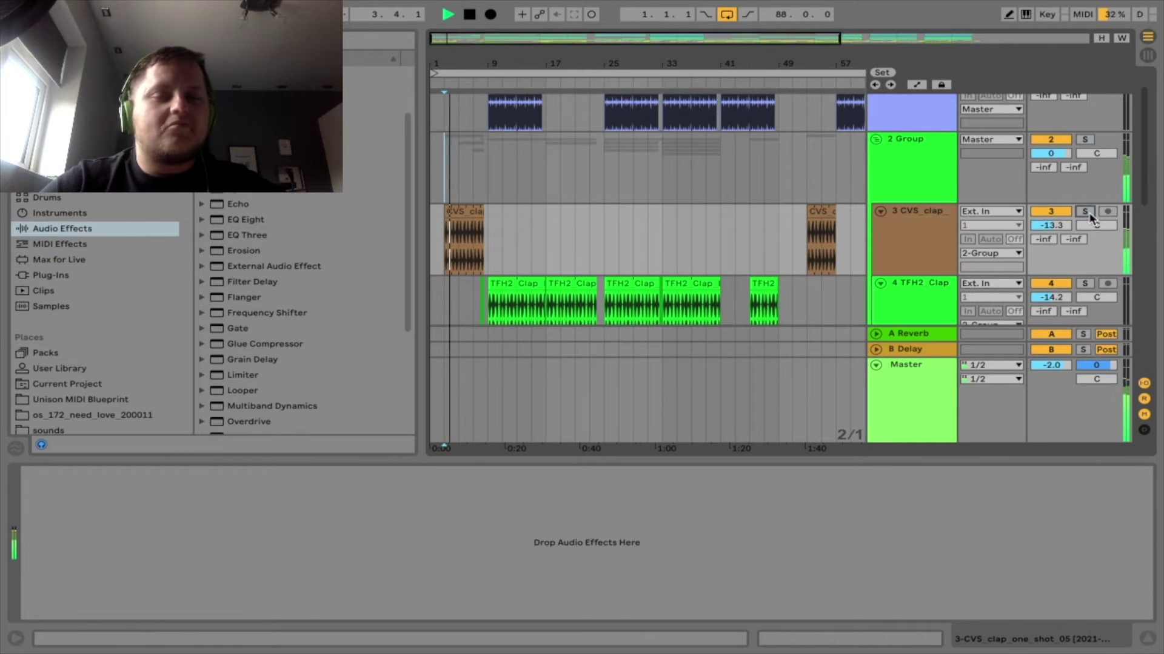
pyautogui.moveTo(554, 459); pyautogui.dragTo(564, 609)
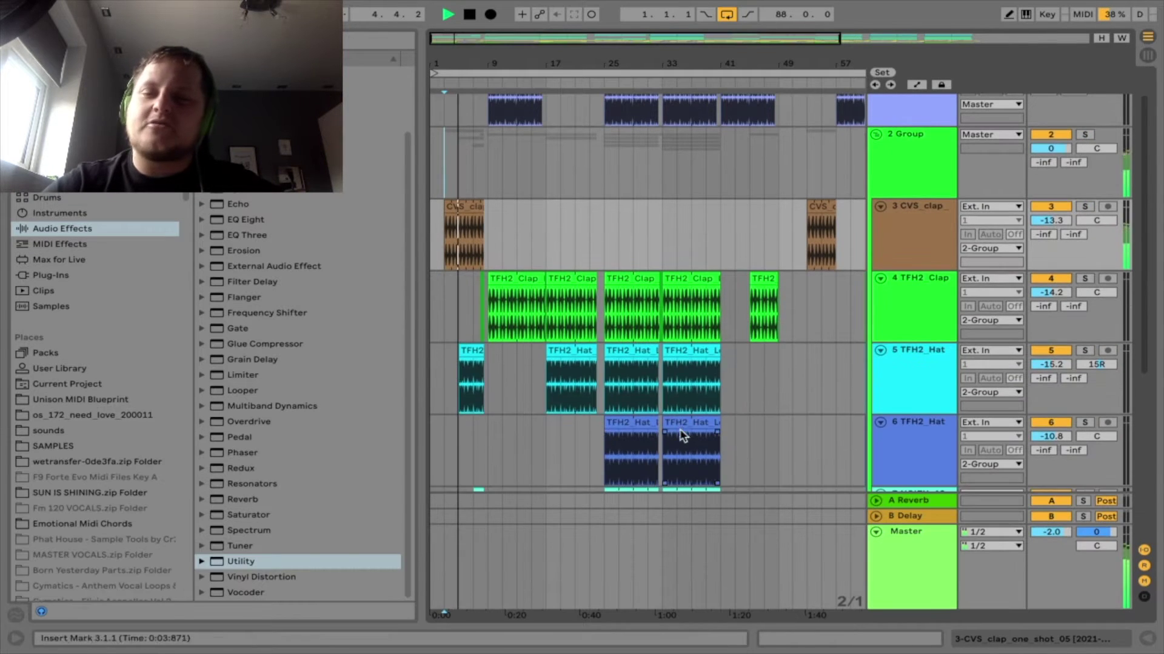
pyautogui.moveTo(485, 63); pyautogui.dragTo(532, 109)
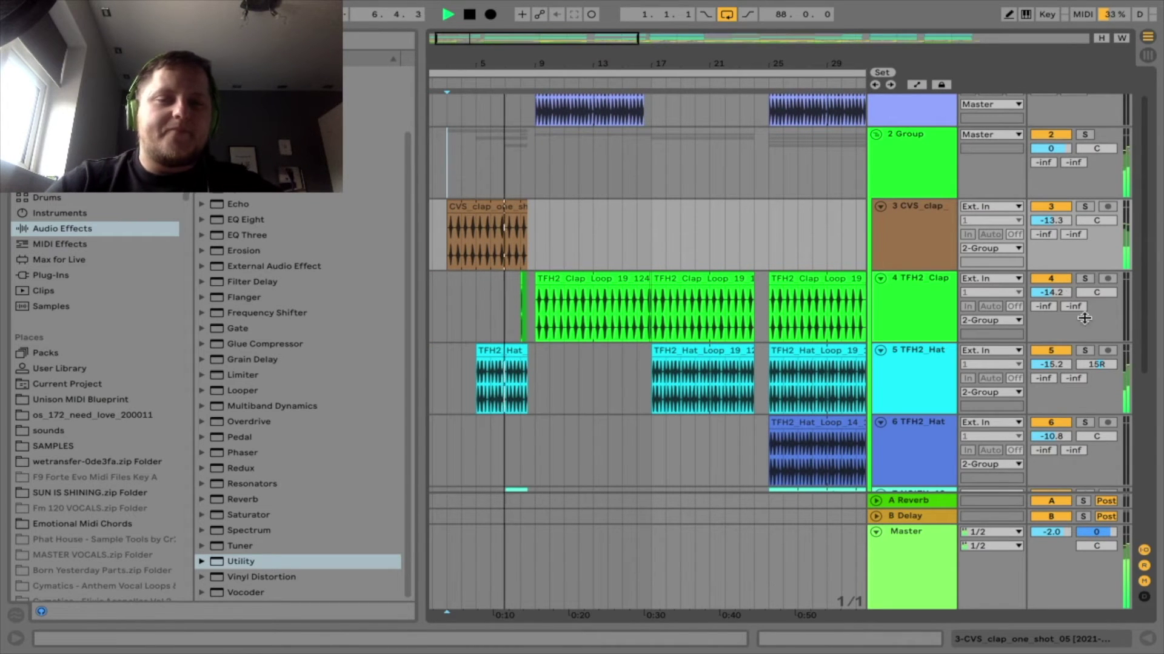
pyautogui.press('space')
# Solo the TFH2_Clap loop from bar 9 with its EQ Eight displayed, then unsolo it and replay it in the mix.
pyautogui.click(548, 279)
pyautogui.press('space')
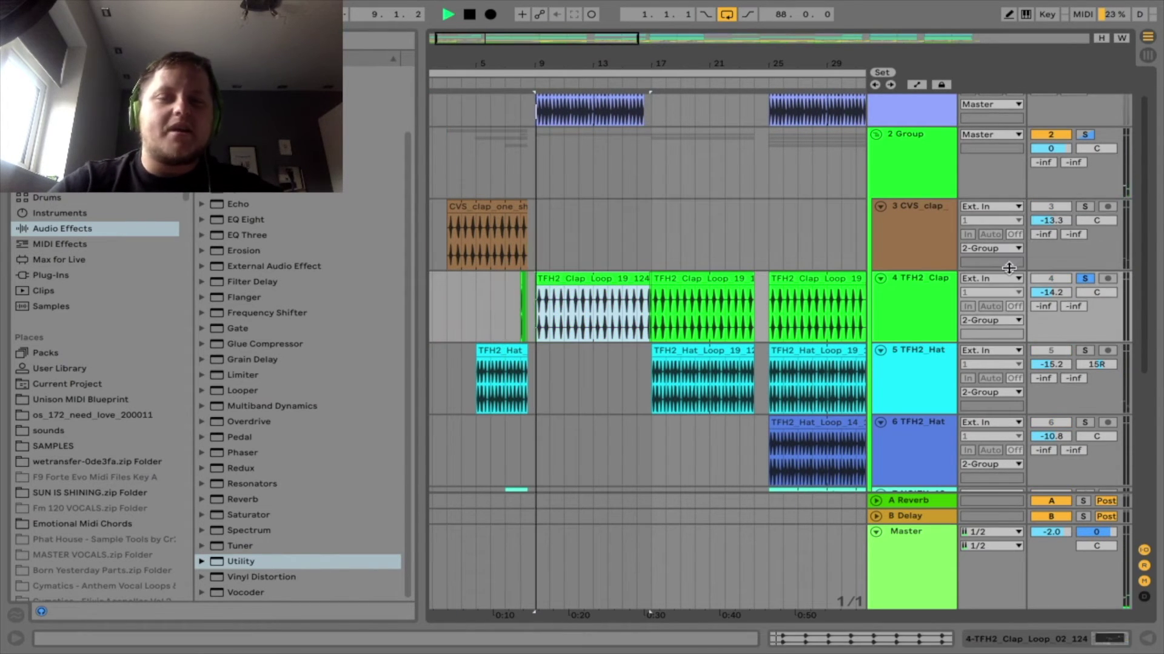
pyautogui.doubleClick(934, 298)
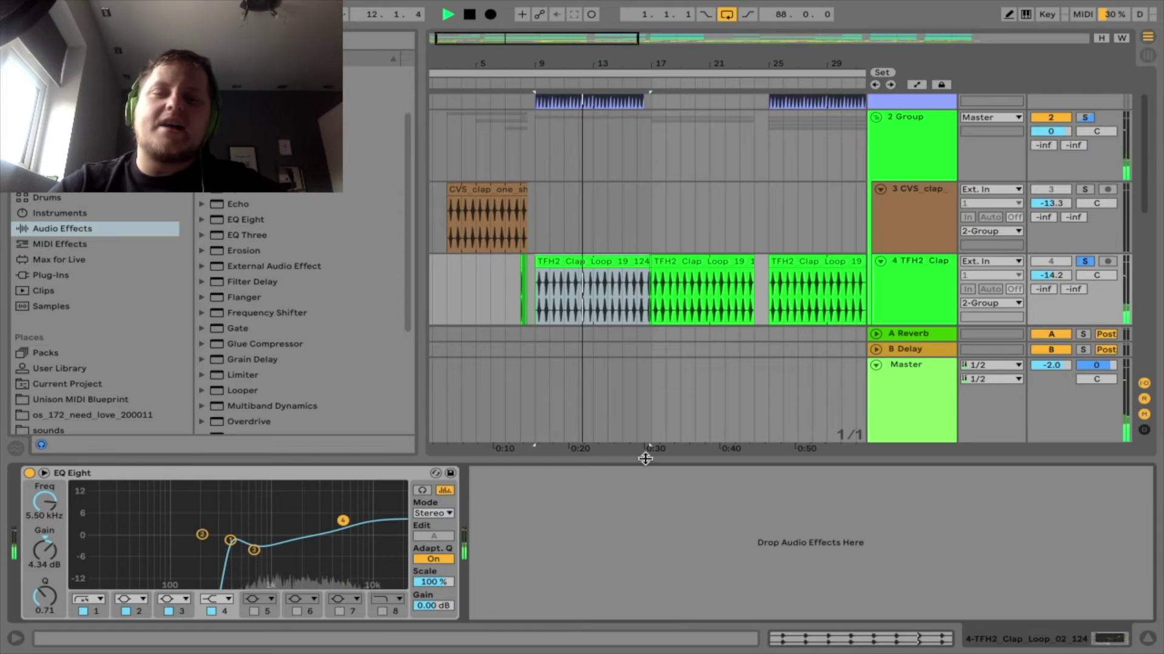
pyautogui.hotkey('ctrl', 'alt', 'l')
pyautogui.click(1084, 262)
pyautogui.press('space')
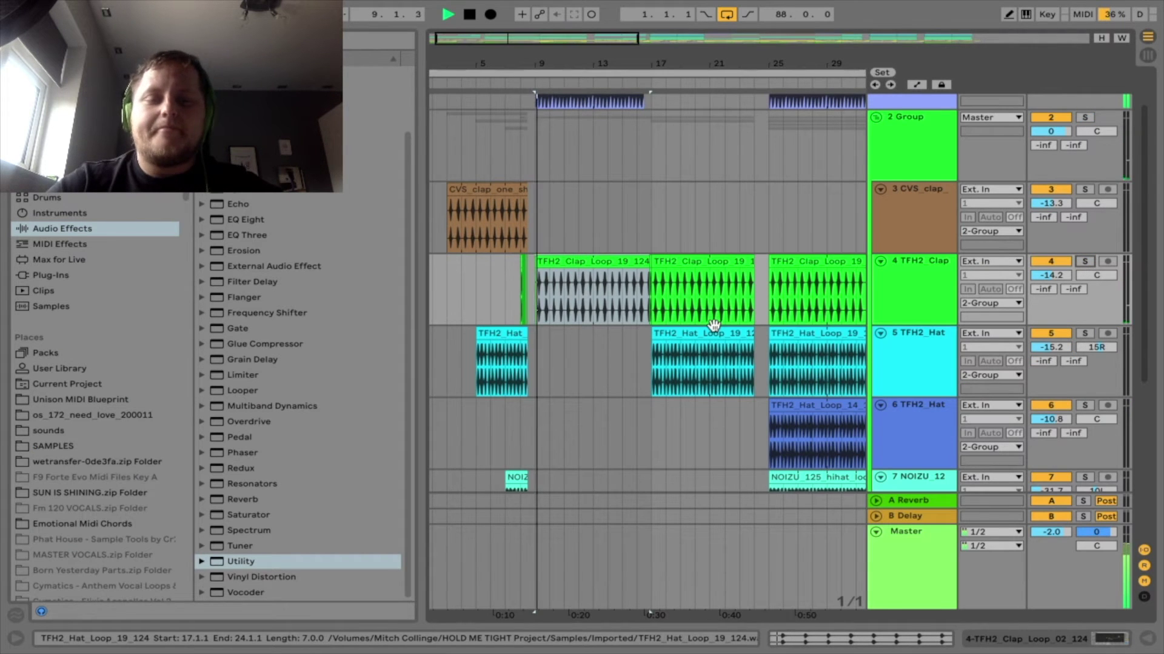
pyautogui.click(665, 313)
pyautogui.press('space')
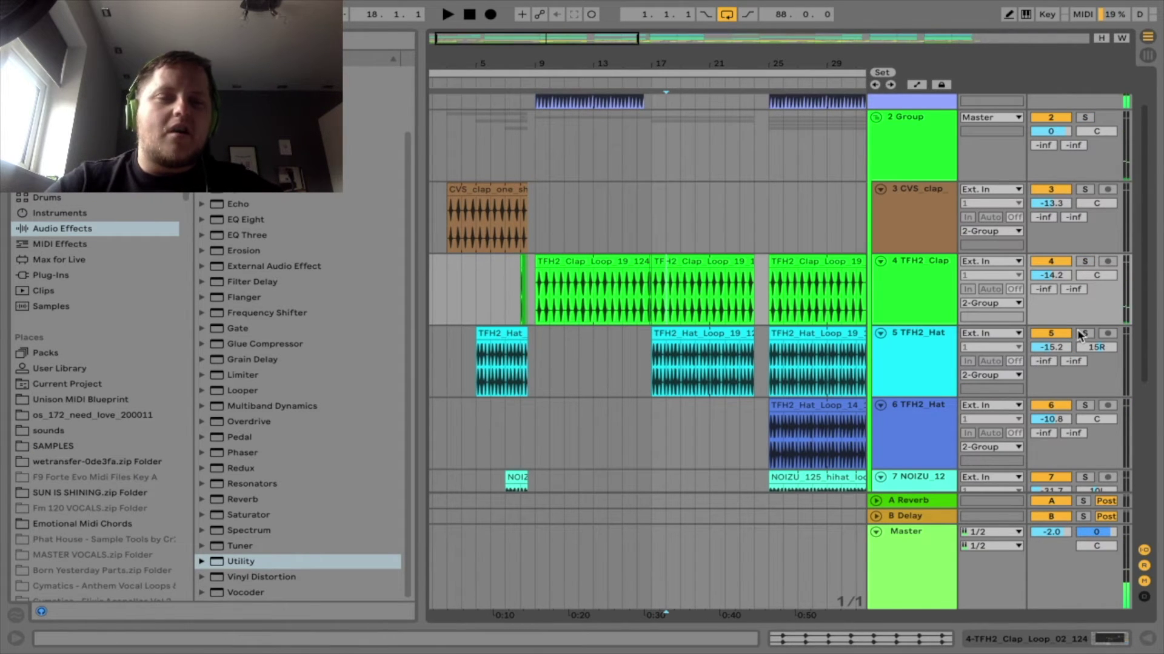
# Play the TFH2_Hat loop on track 5 soloed from bar 17 and display its EQ Eight.
pyautogui.click(906, 346)
pyautogui.click(693, 332)
pyautogui.press('space')
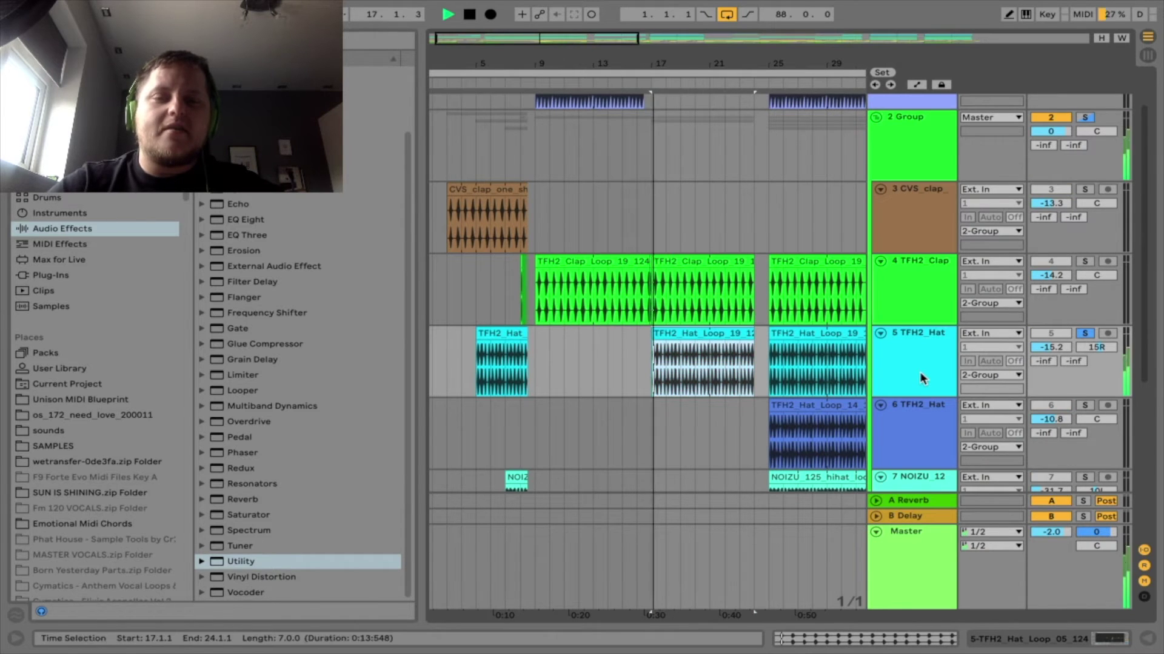
pyautogui.hotkey('ctrl', 'alt', 'l')
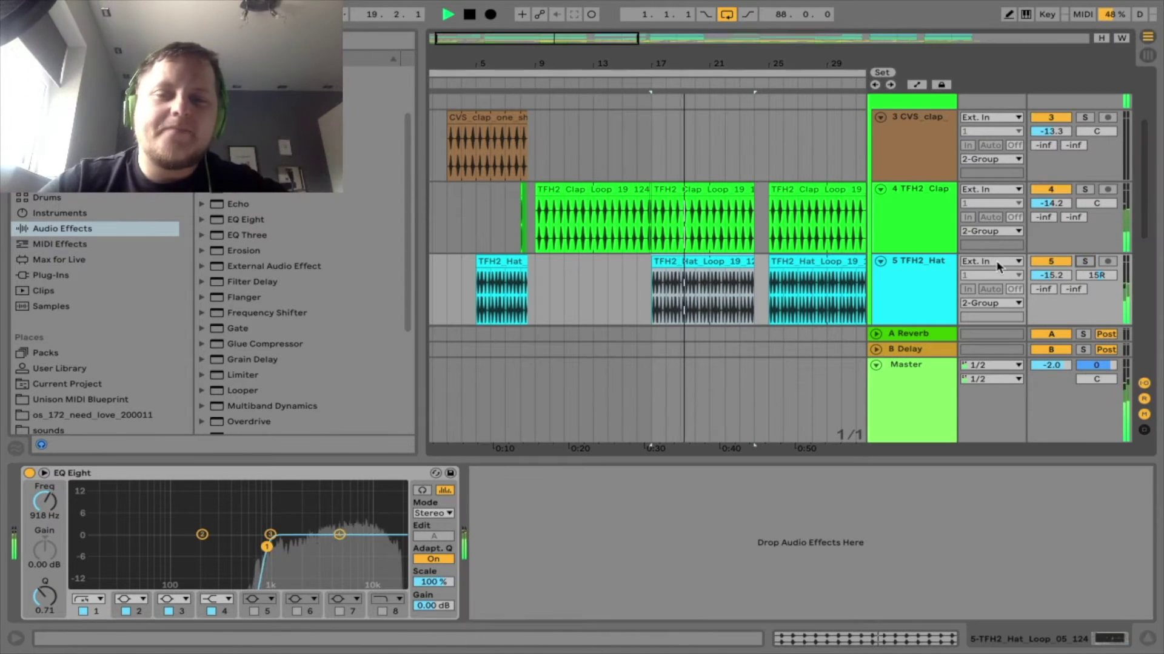
# Select the TFH2_Hat loop at bar 25 on track 6 and play it soloed with its EQ Eight displayed.
pyautogui.scroll(-3, 756, 259)
pyautogui.scroll(-2, 756, 260)
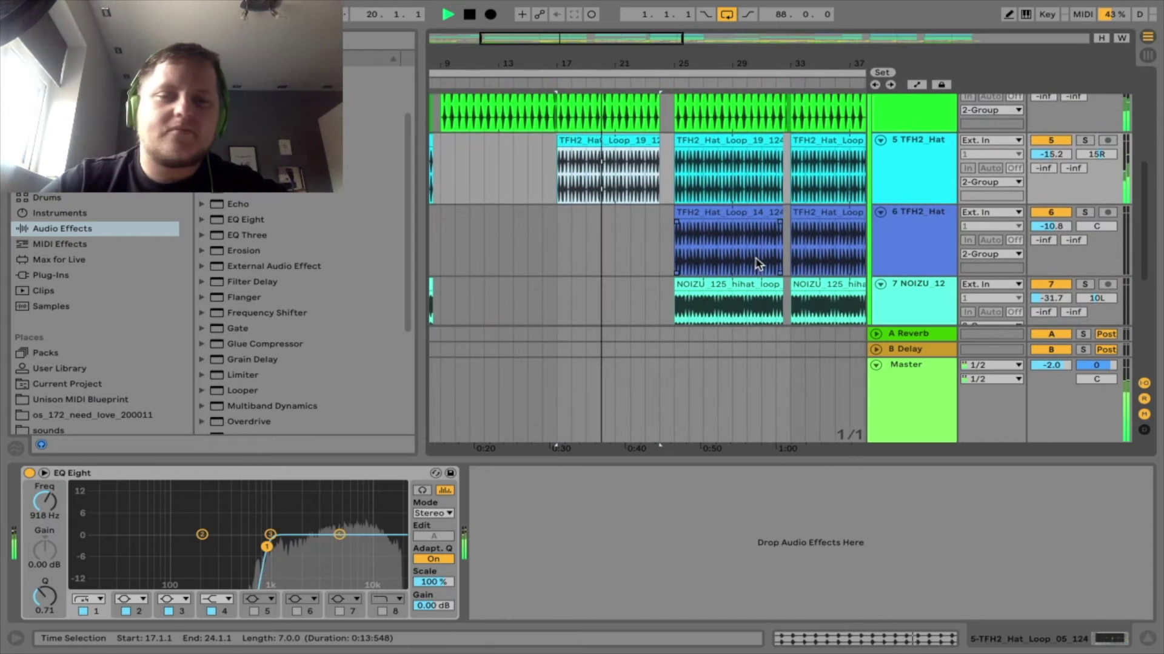
pyautogui.click(720, 217)
pyautogui.click(719, 216)
pyautogui.press('super+l')
pyautogui.press('space')
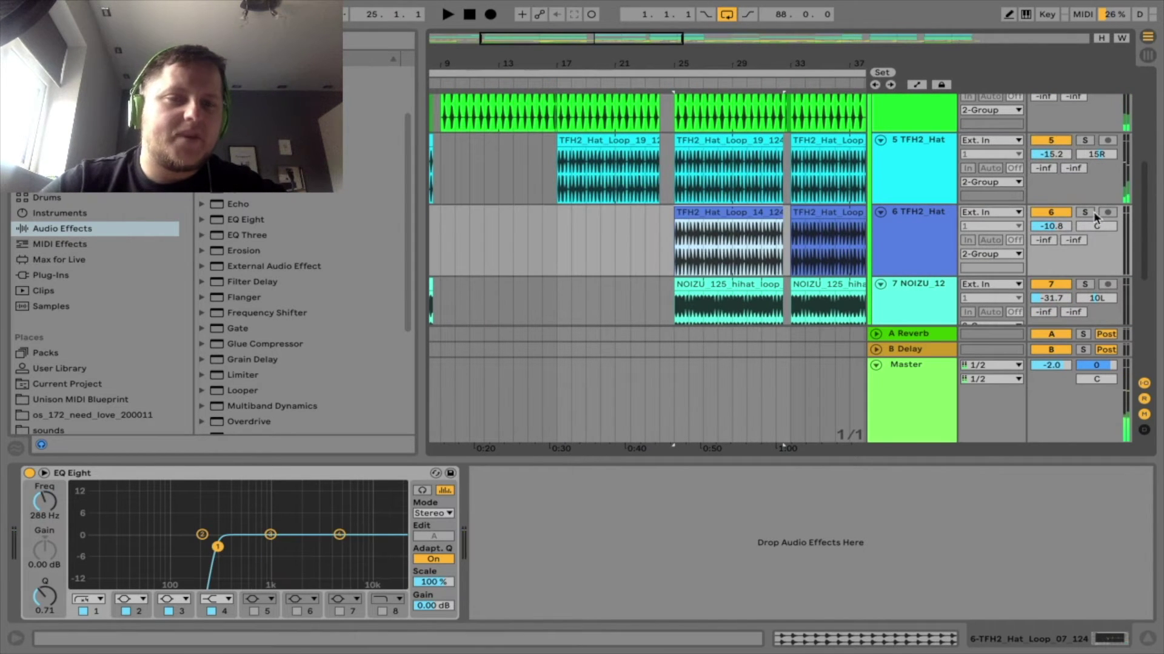
pyautogui.click(1085, 213)
pyautogui.press('space')
pyautogui.click(925, 229)
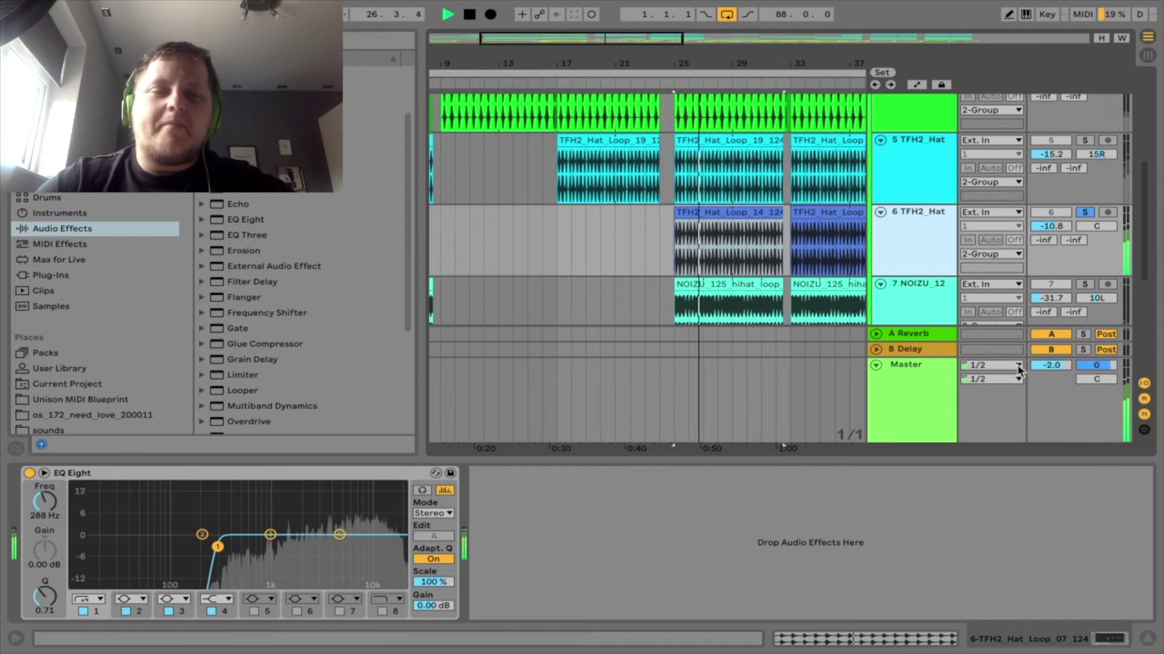
# Solo the NOIZU hi-hat track during playback and display its device chain.
pyautogui.click(1084, 284)
pyautogui.click(930, 301)
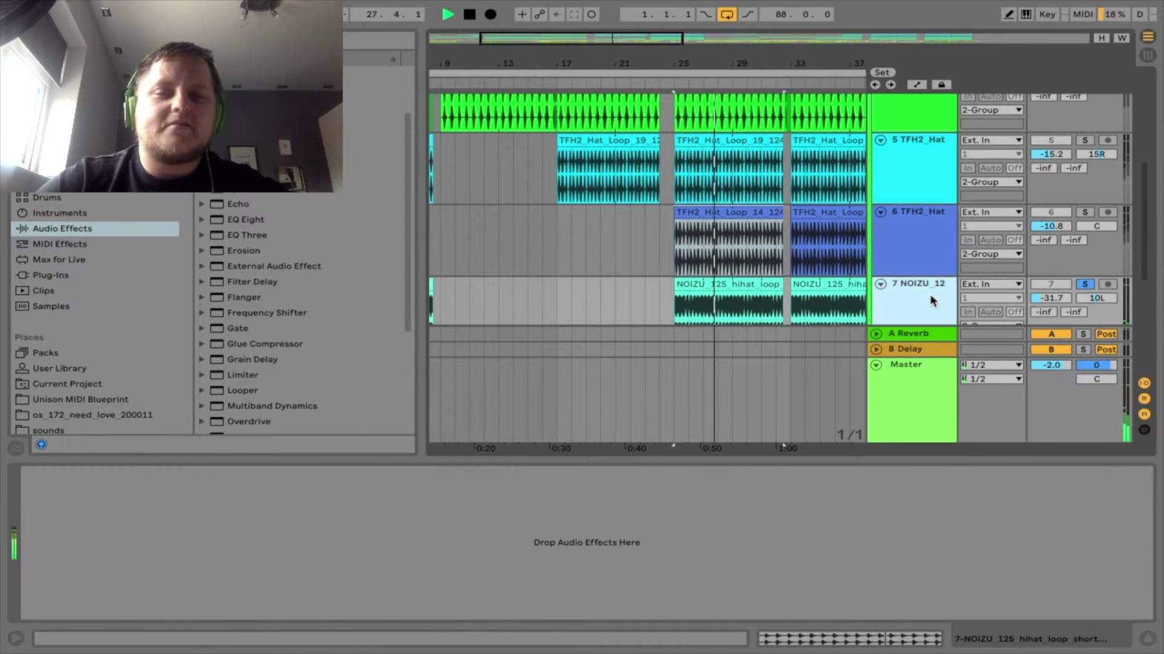
pyautogui.scroll(-2, 914, 258)
pyautogui.click(914, 254)
pyautogui.hscroll(3, 732, 276)
pyautogui.scroll(-1, 732, 276)
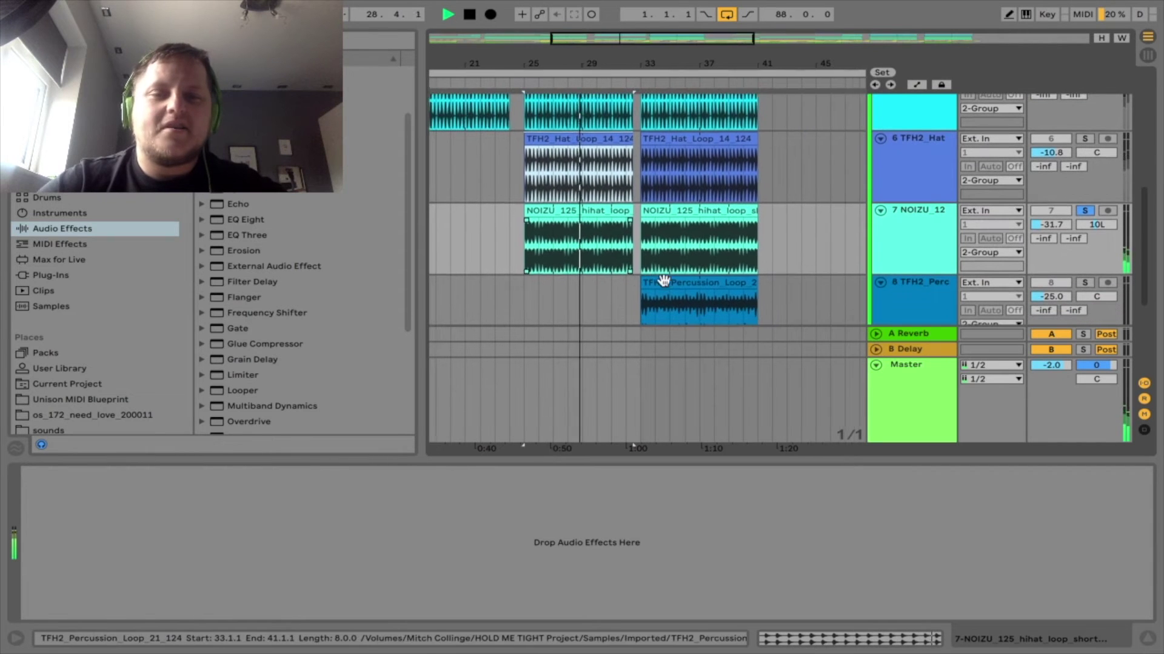
# Select the TFH2_Percussion loop at bar 33, play it soloed and display its track's device chain.
pyautogui.press('space')
pyautogui.click(913, 290)
pyautogui.click(703, 284)
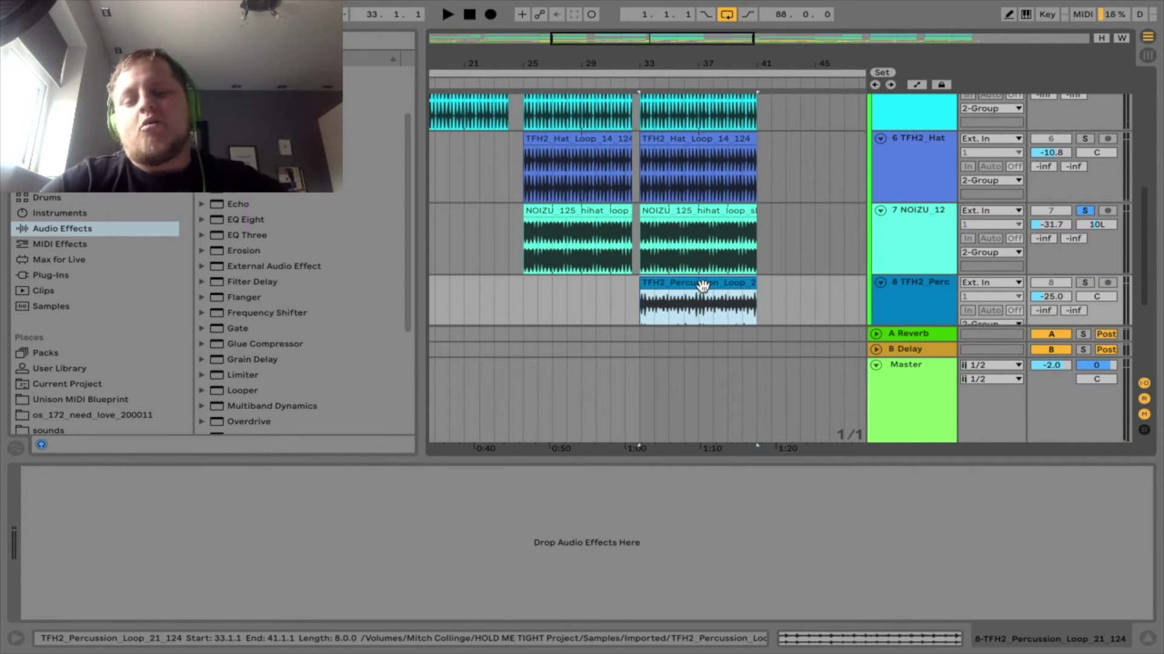
pyautogui.press('space')
pyautogui.click(934, 292)
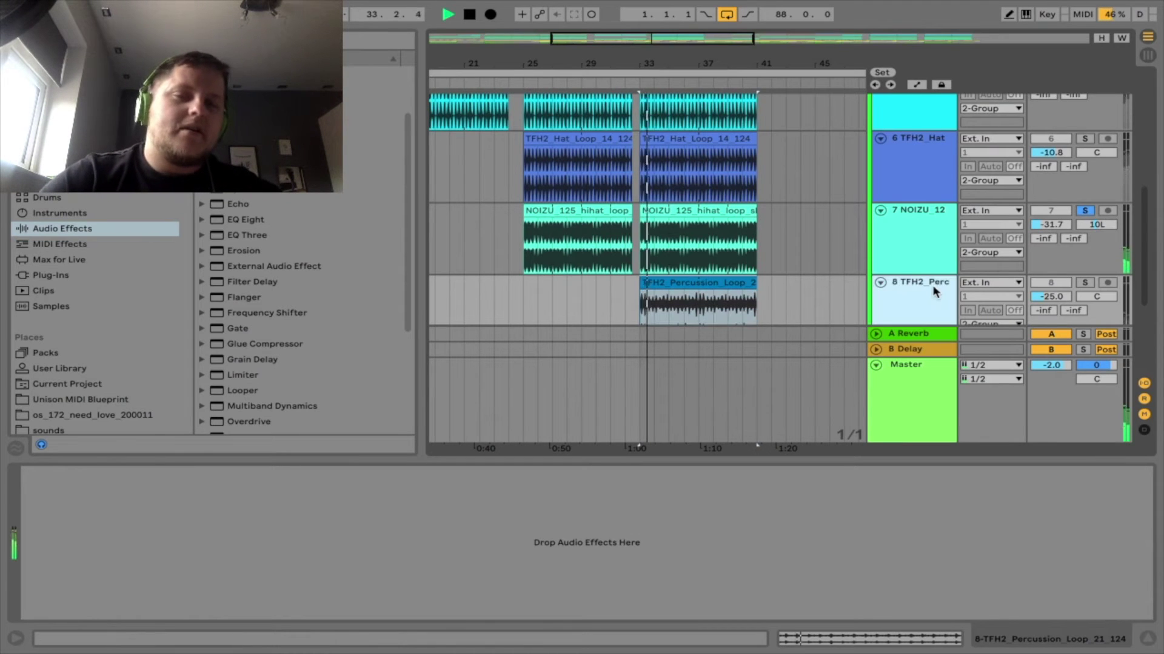
pyautogui.click(1084, 282)
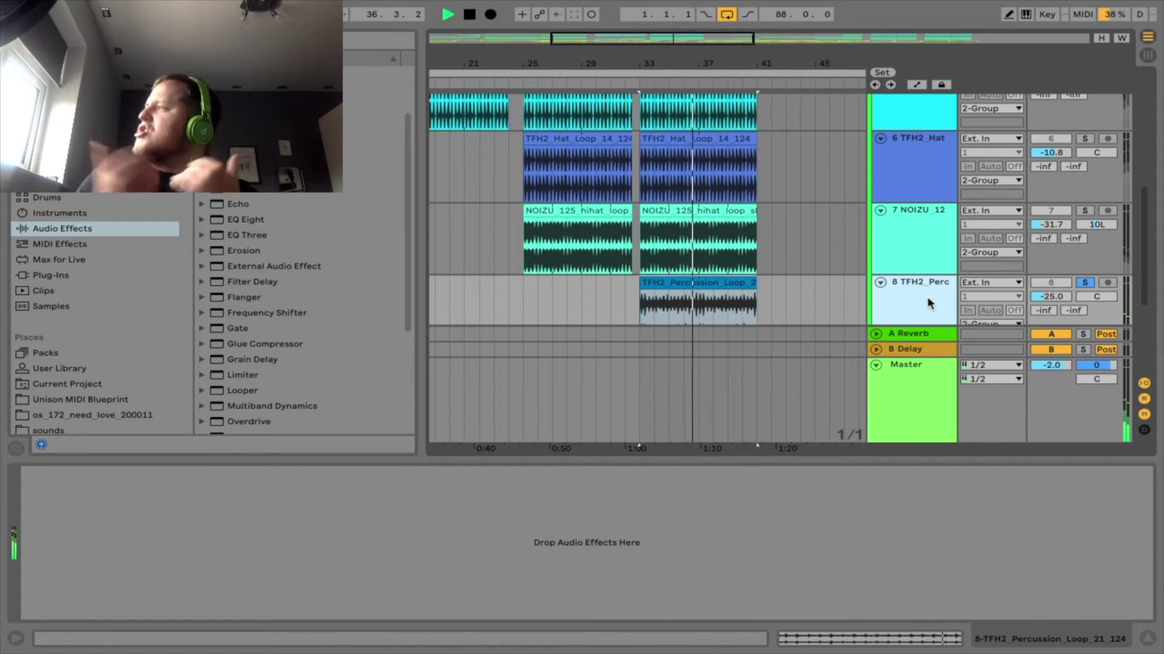
pyautogui.press('space')
# Unsolo the percussion track and play the full mix briefly from bar 33.
pyautogui.click(1084, 282)
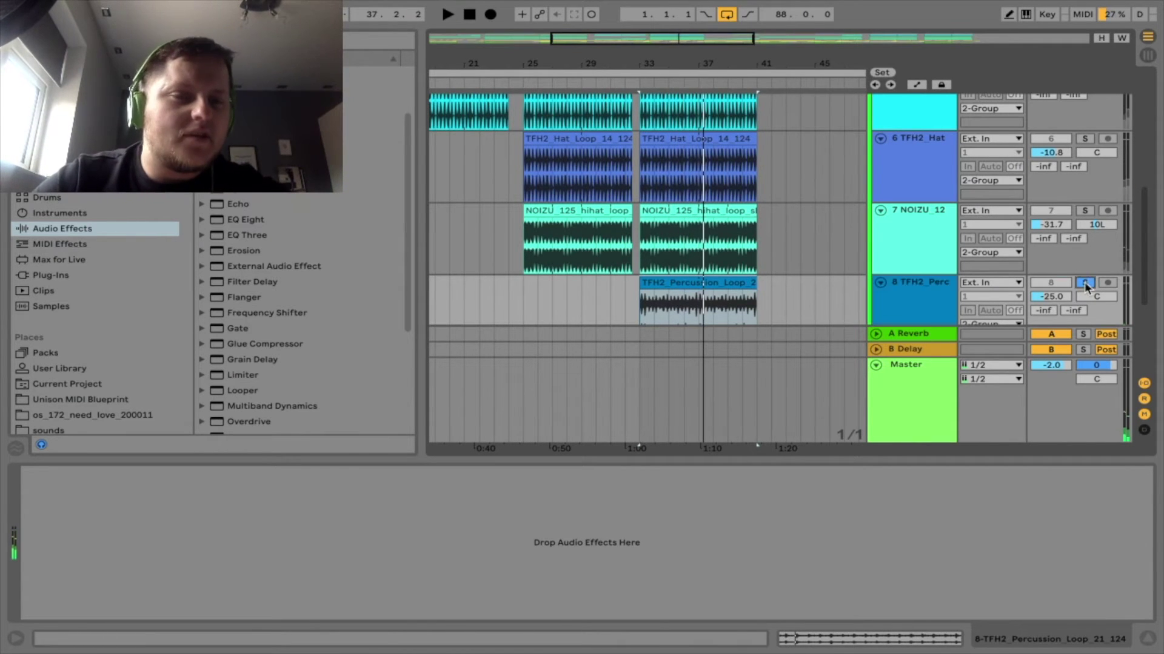
pyautogui.press('space')
pyautogui.press('space')
# Unfold the 11 Group, solo it and display its effects chain.
pyautogui.click(712, 458)
pyautogui.scroll(-1, 711, 458)
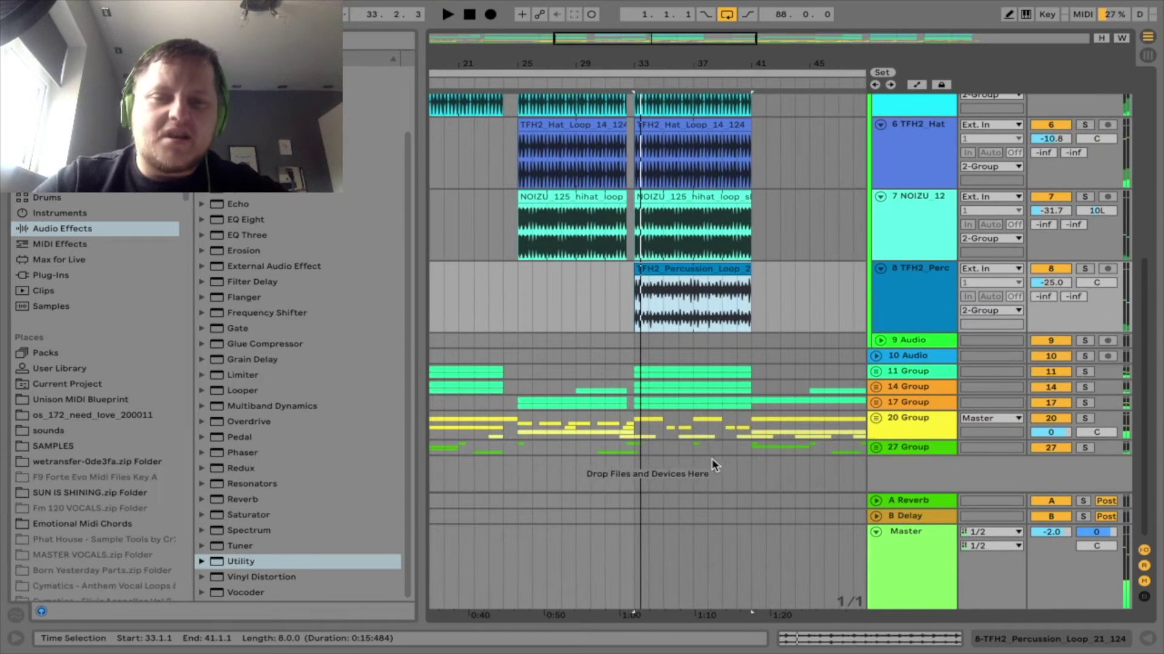
pyautogui.click(876, 373)
pyautogui.scroll(-3, 1062, 270)
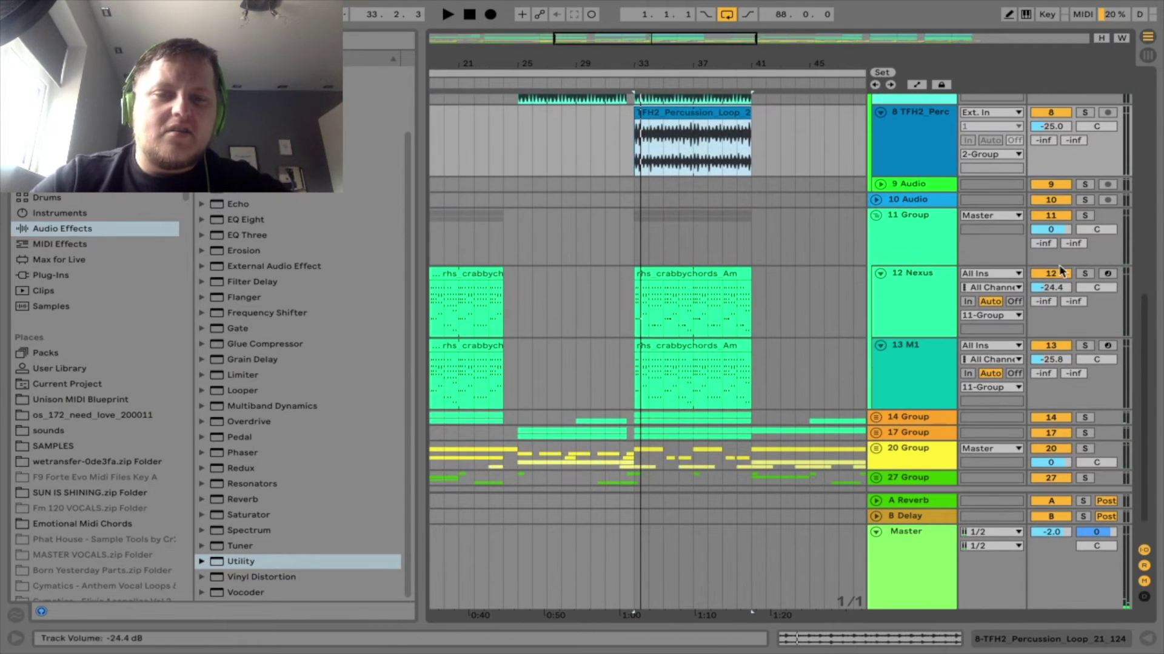
pyautogui.click(1085, 215)
pyautogui.click(910, 231)
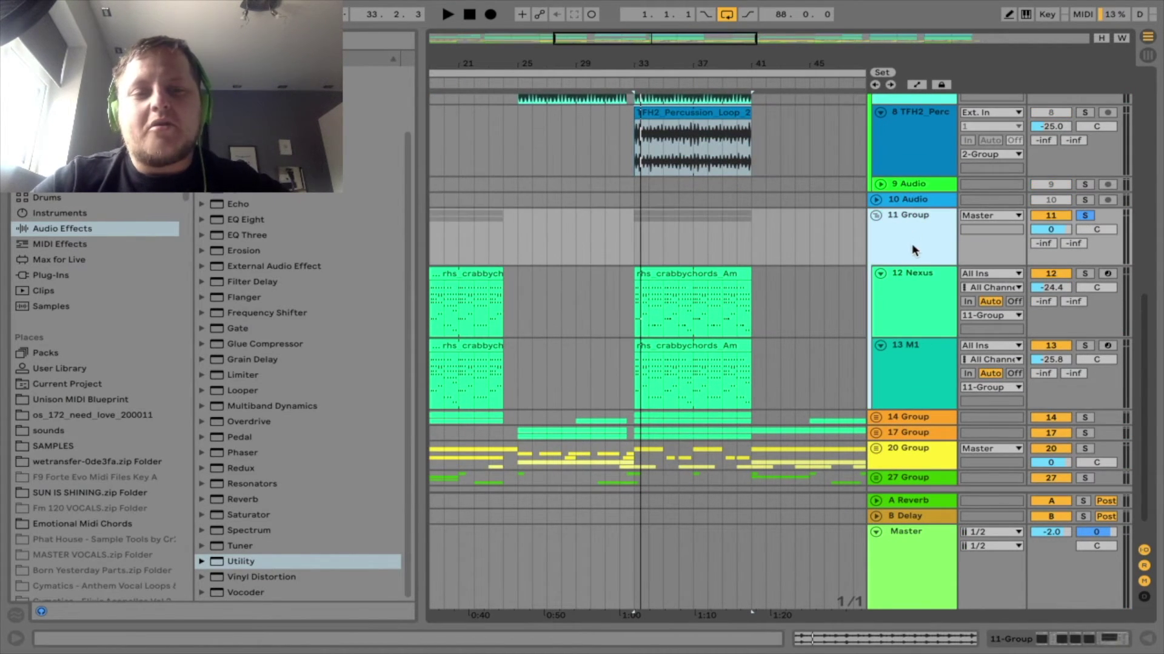
pyautogui.doubleClick(910, 234)
# Solo the 12 Nexus track, display its device chain, and loop its rhs_crabbychords clip from bar 33 to 41 during playback.
pyautogui.scroll(-1, 781, 298)
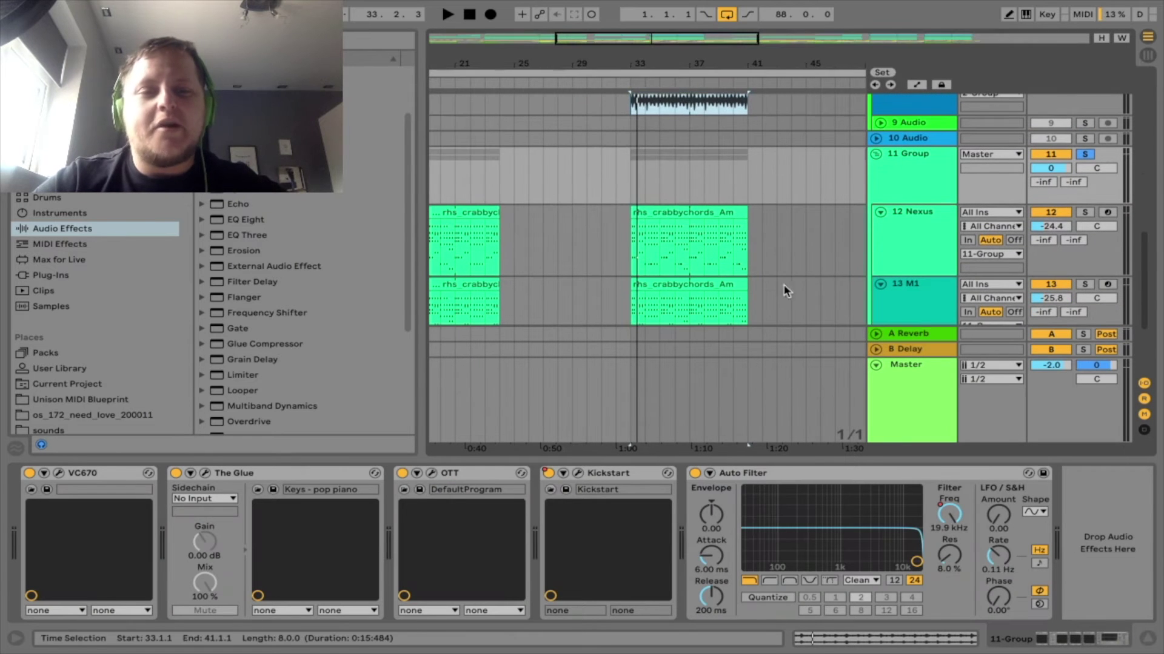
pyautogui.click(1085, 213)
pyautogui.click(940, 238)
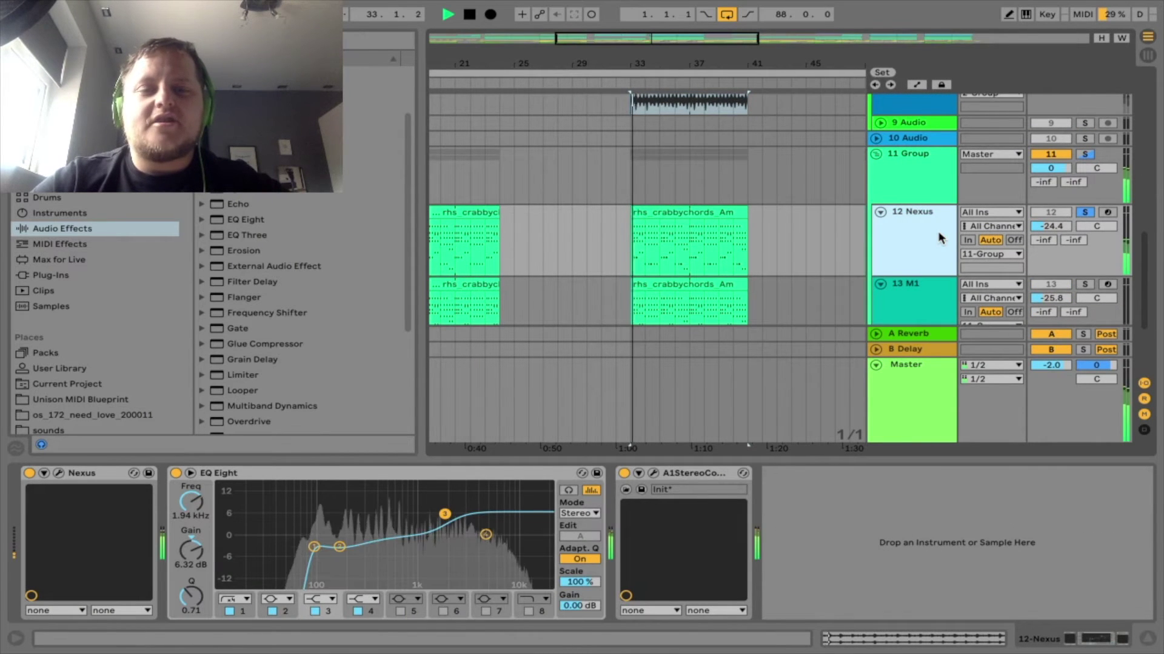
pyautogui.rightClick(685, 211)
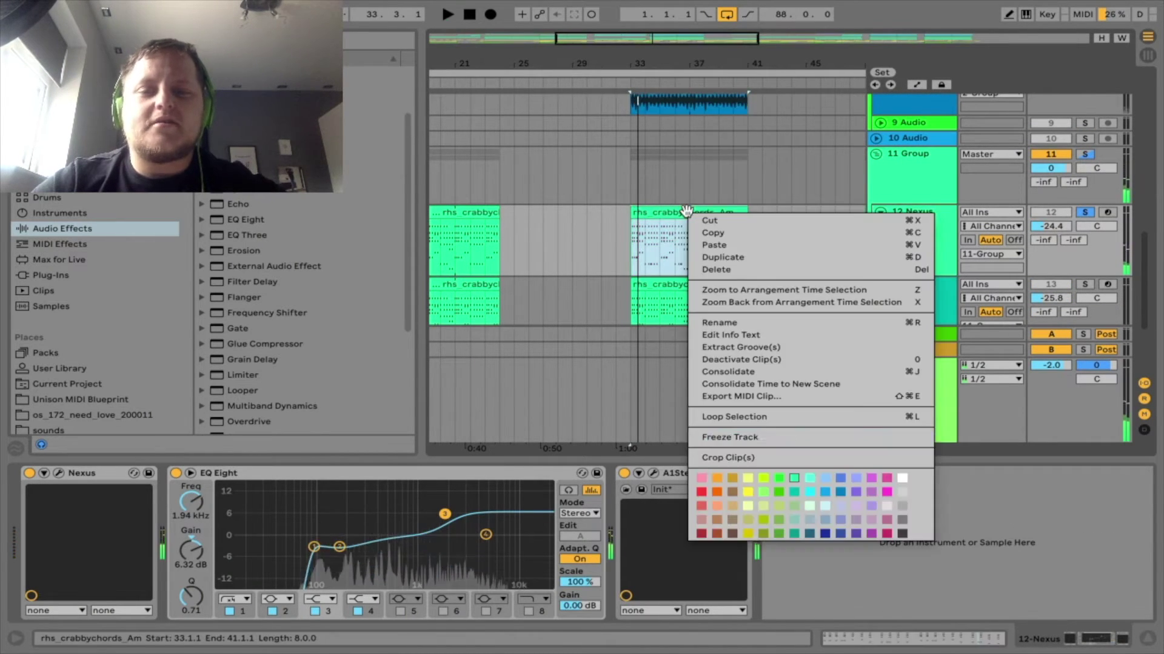
pyautogui.click(751, 416)
pyautogui.press('space')
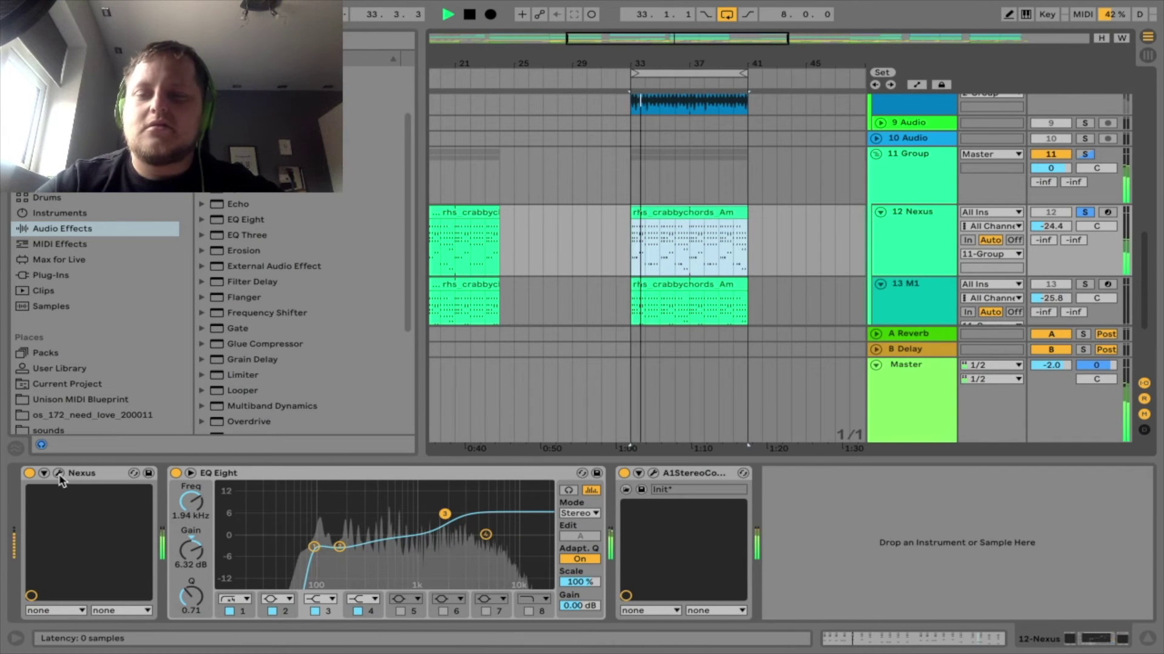
# Show the Nexus instrument window with its Dance Pop 2 piano preset while the chords play, and close it after stopping playback.
pyautogui.hotkey('ctrl', 'alt', 'p')
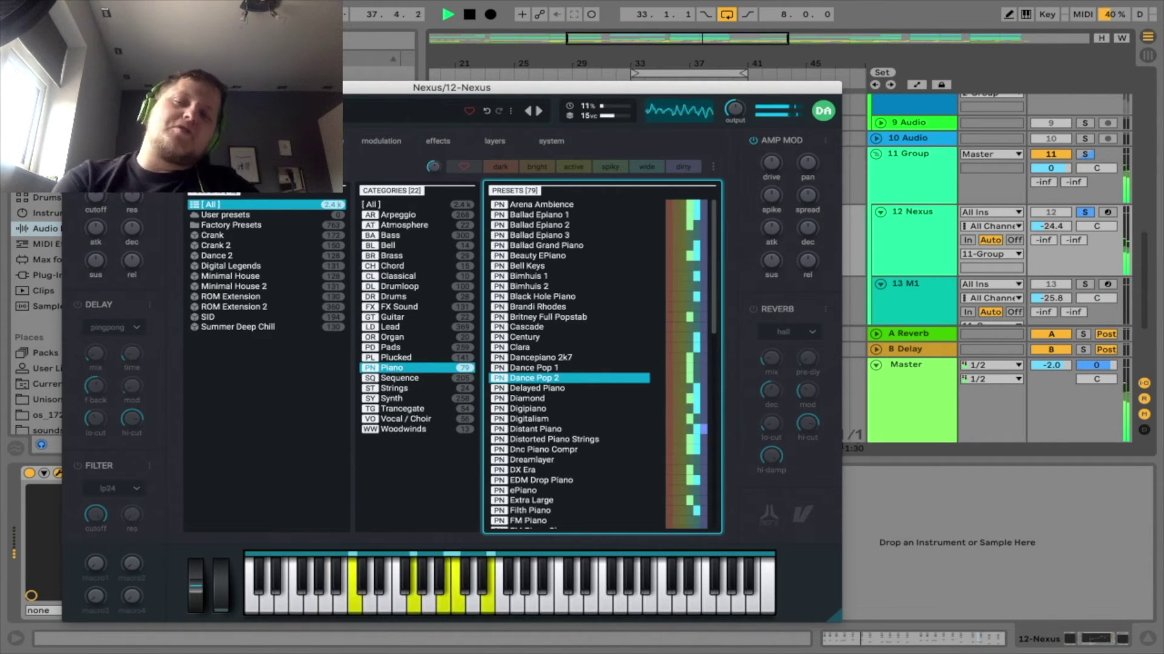
pyautogui.press('space')
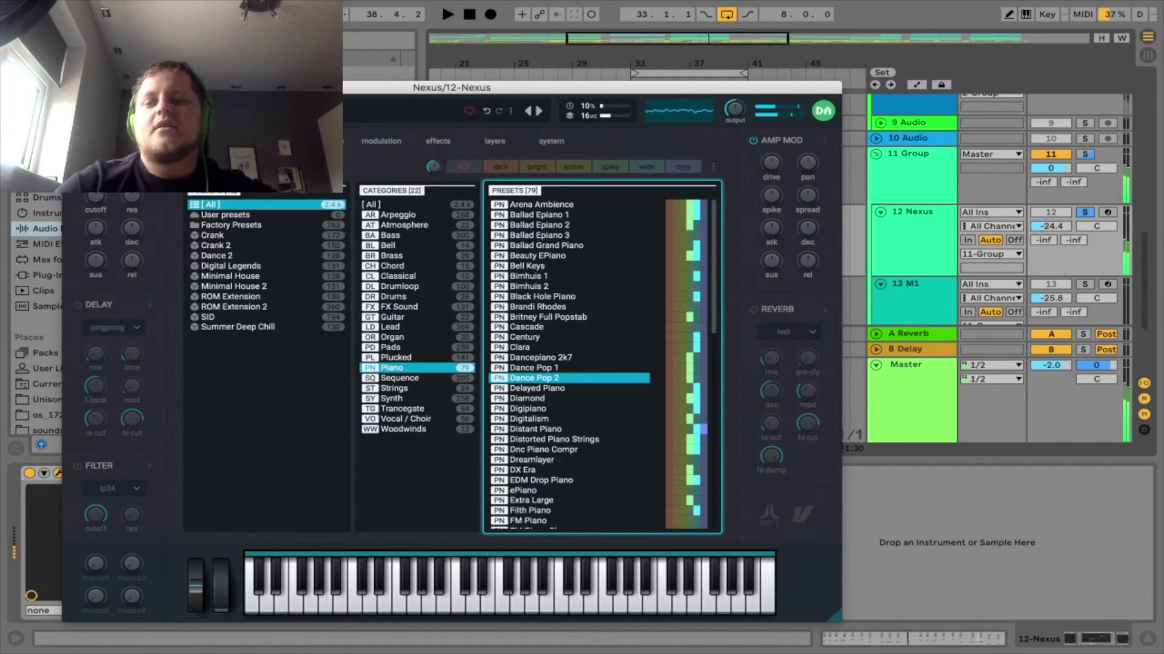
pyautogui.click(73, 87)
# Audition the Nexus chords with EQ Eight and A1StereoControl bypassed, re-enabling EQ Eight during playback.
pyautogui.click(176, 474)
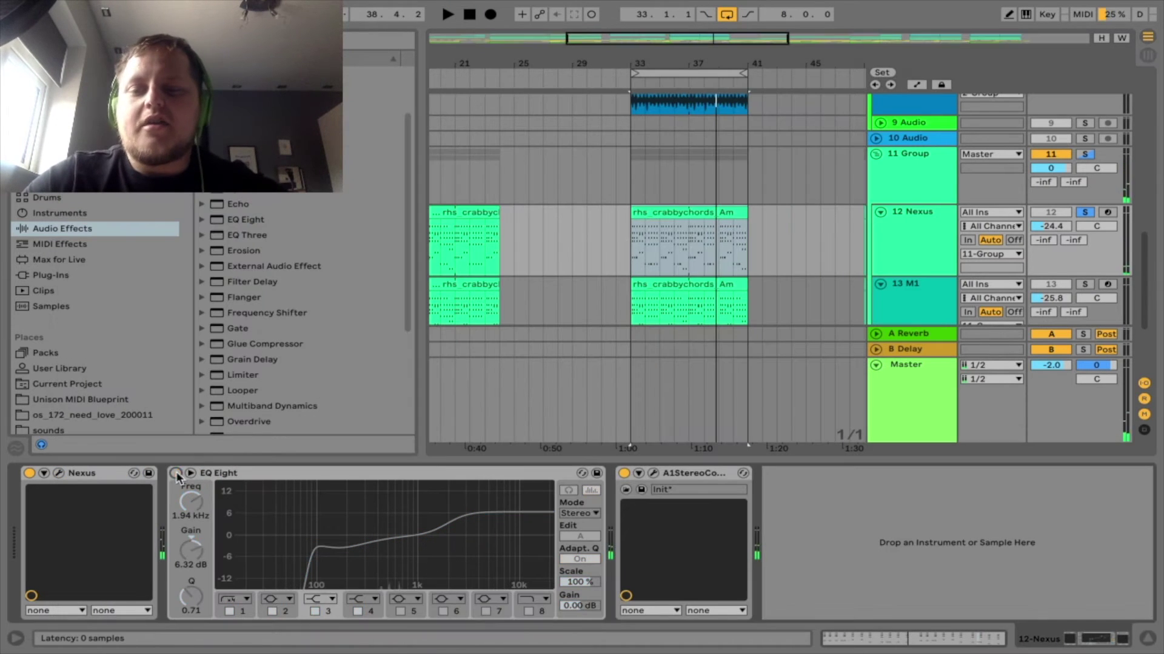
pyautogui.click(626, 474)
pyautogui.press('space')
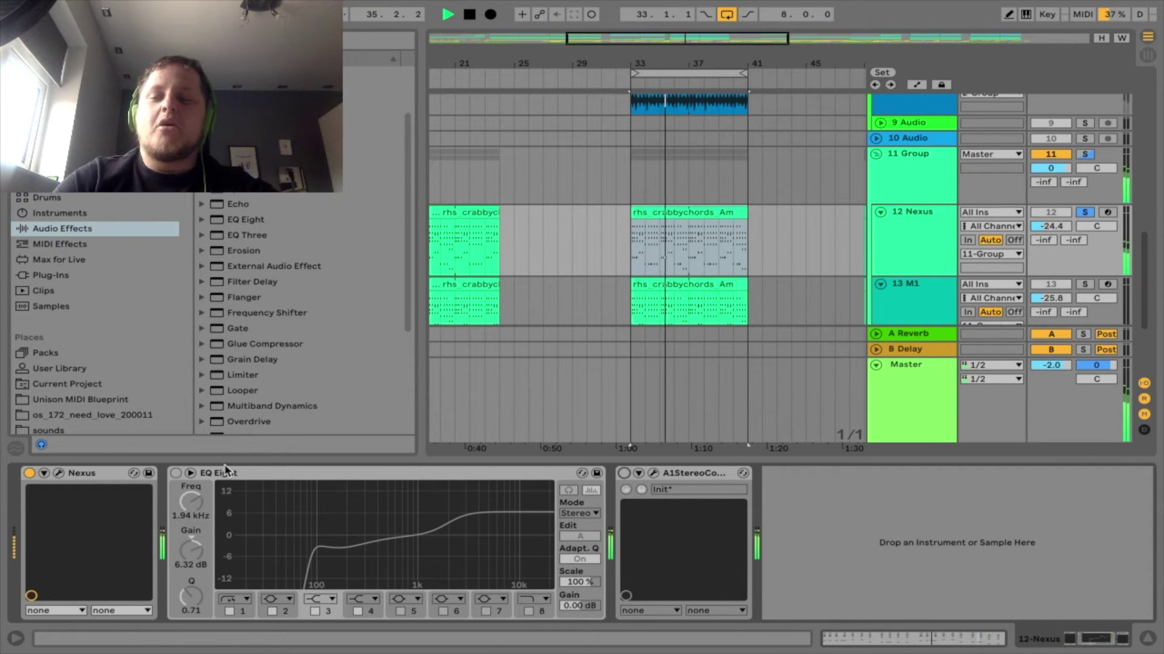
pyautogui.click(175, 473)
pyautogui.press('space')
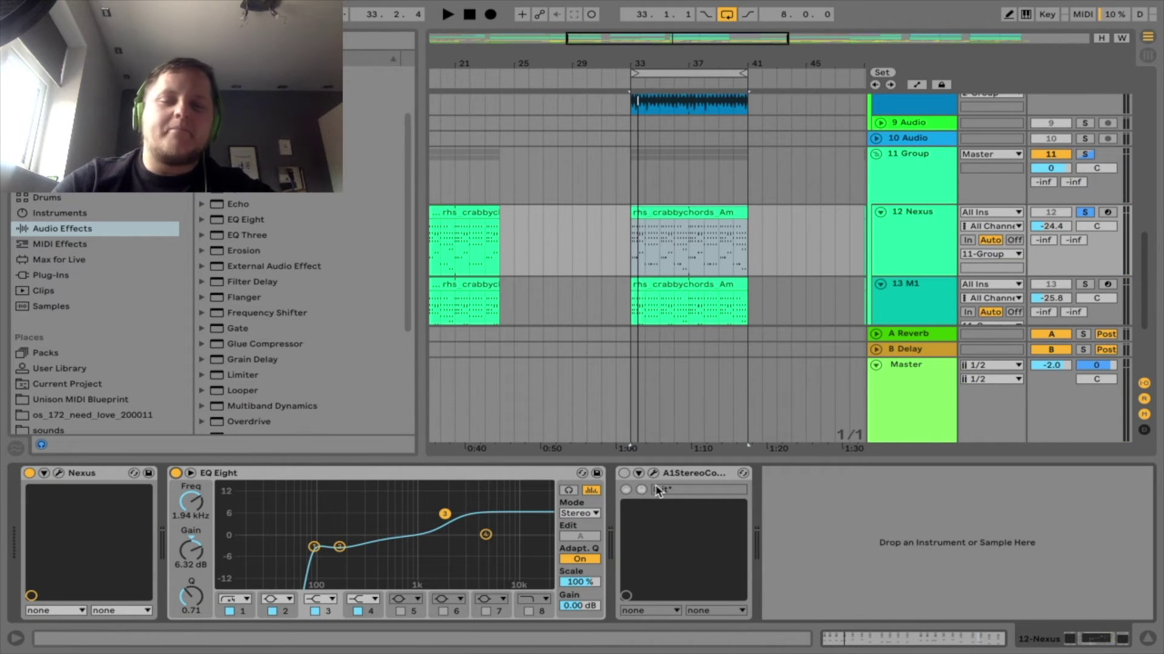
# Compare the Nexus chords without and with A1StereoControl, leave it enabled and inspect its stereo width settings during playback.
pyautogui.click(625, 474)
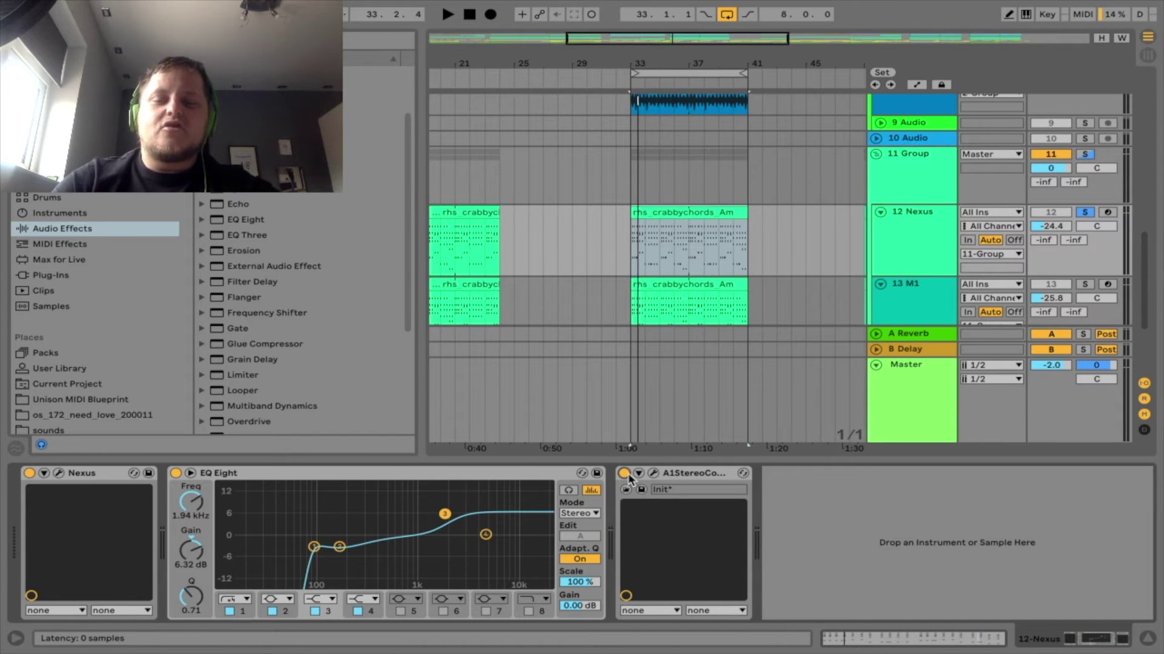
pyautogui.click(624, 474)
pyautogui.press('space')
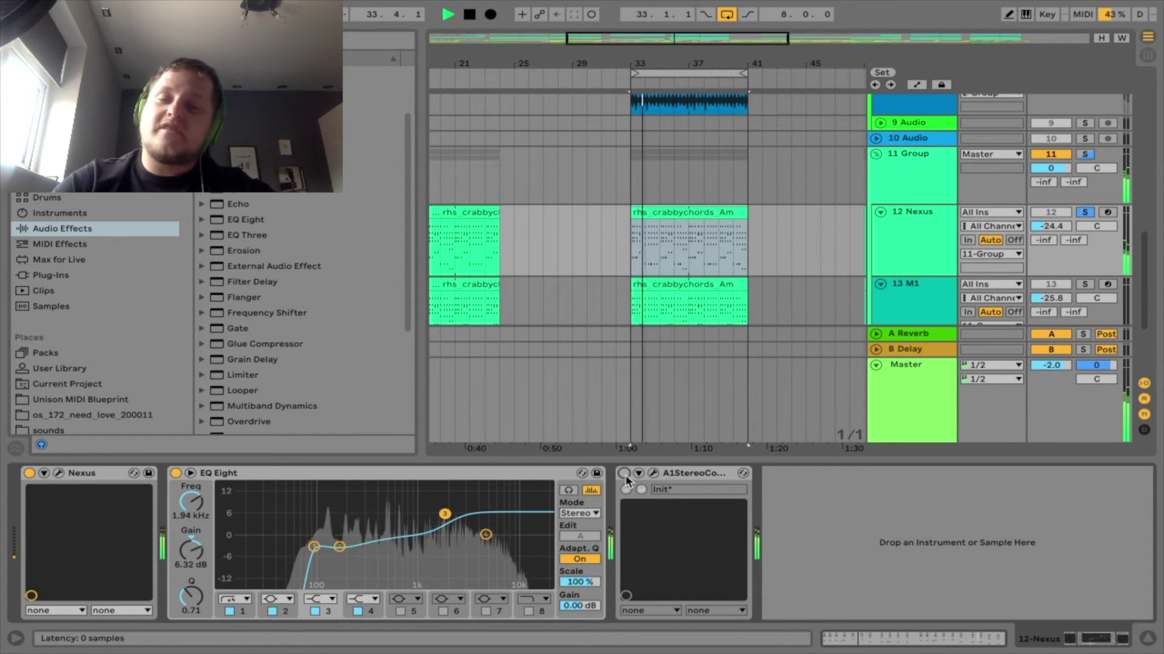
pyautogui.click(625, 474)
pyautogui.click(654, 474)
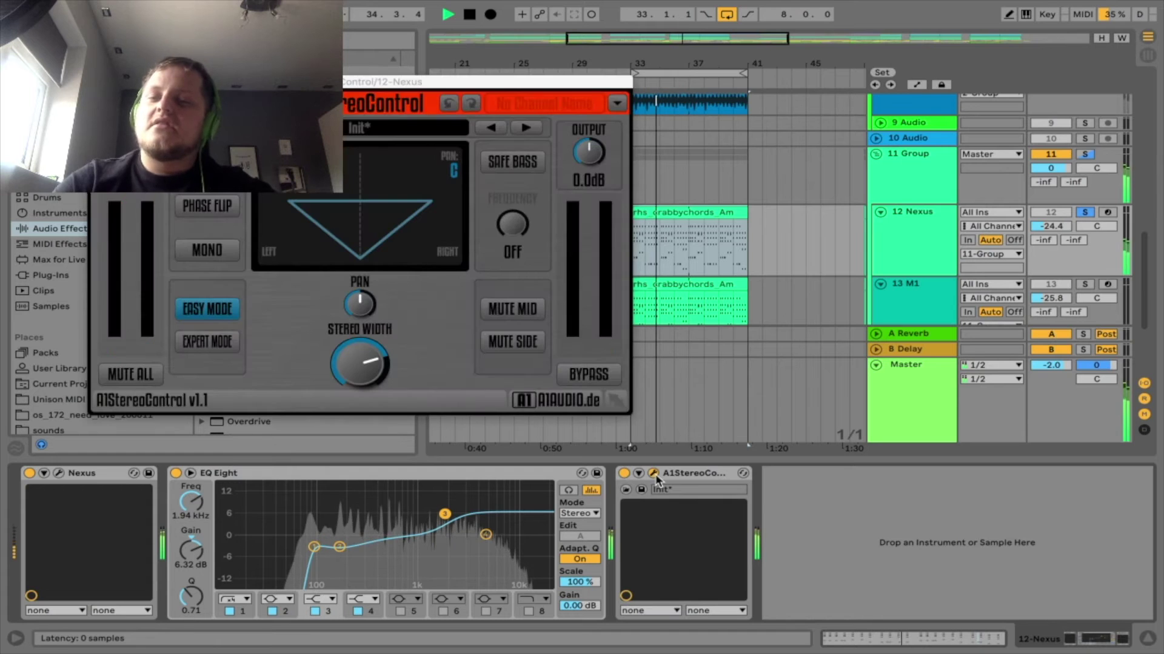
pyautogui.click(98, 82)
pyautogui.press('space')
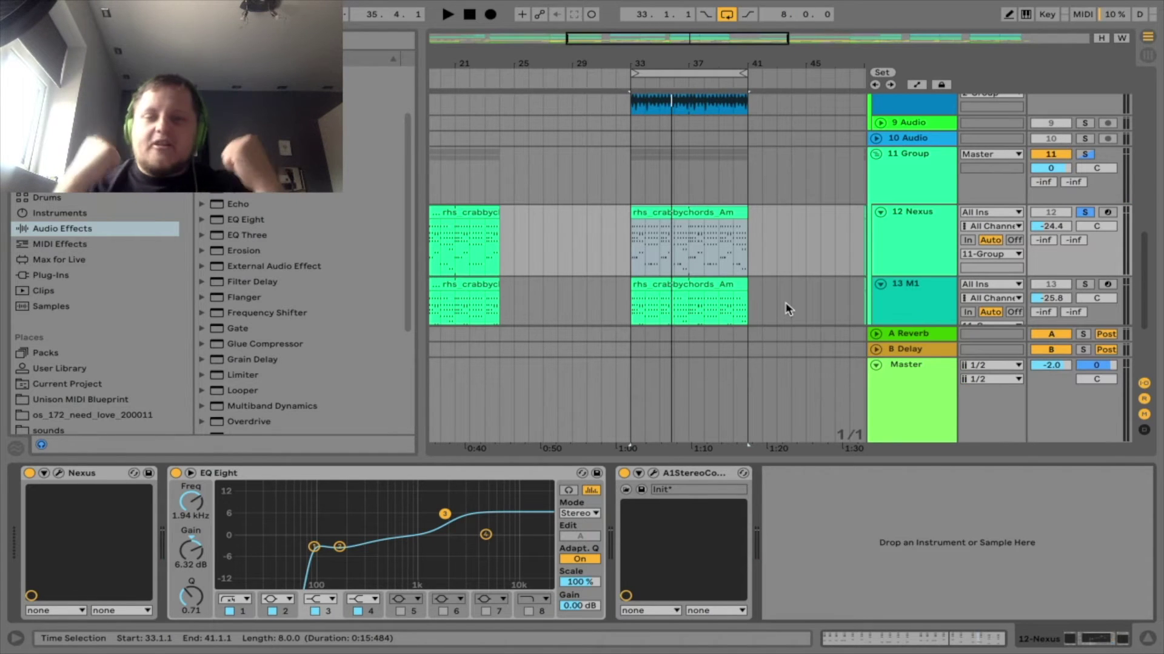
# Solo the 13 M1 track and inspect its Korg M1 instrument window, closing it again.
pyautogui.click(1085, 285)
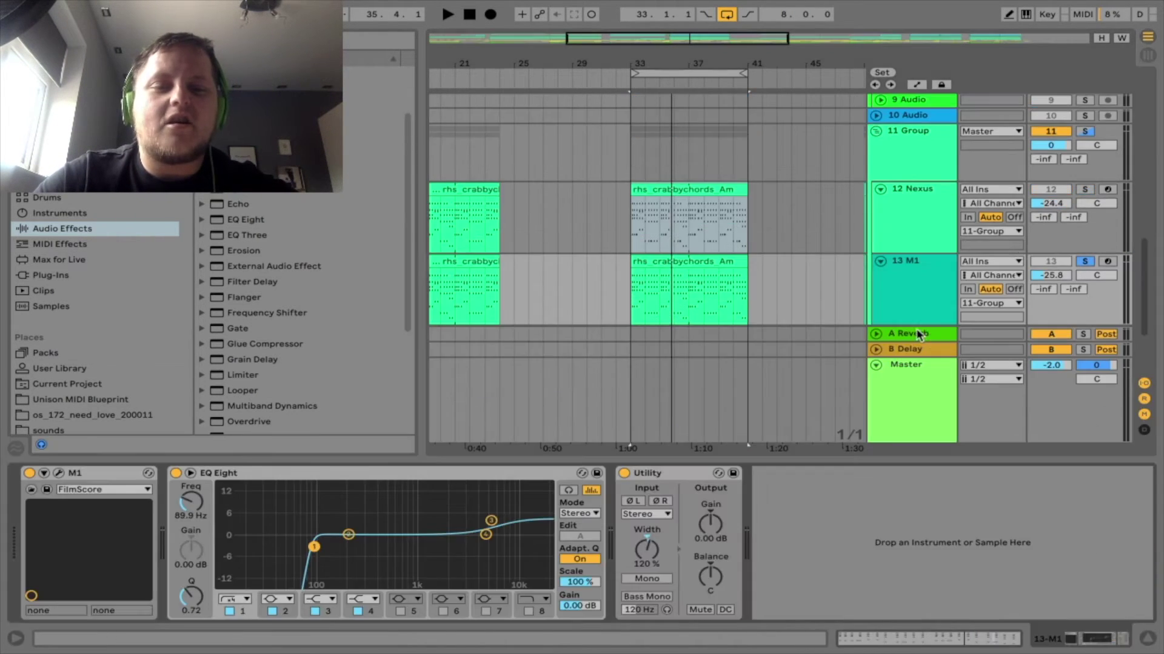
pyautogui.click(59, 473)
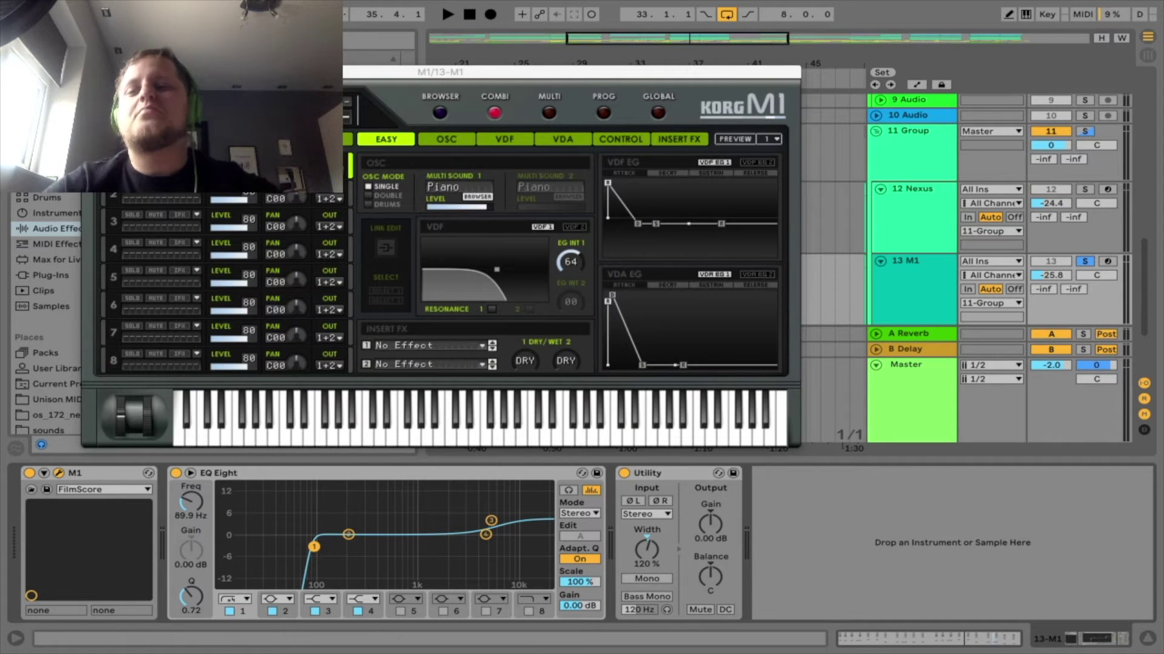
pyautogui.click(59, 473)
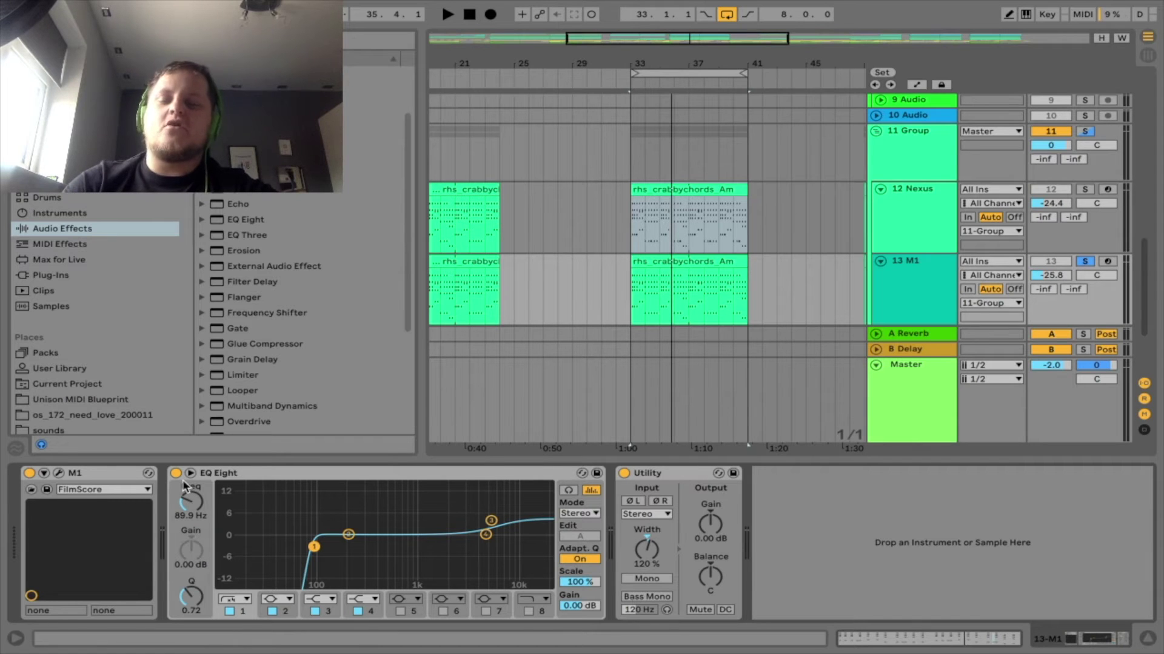
# Play the soloed M1 chords from bar 33, and unsolo the track before stopping playback.
pyautogui.press('space')
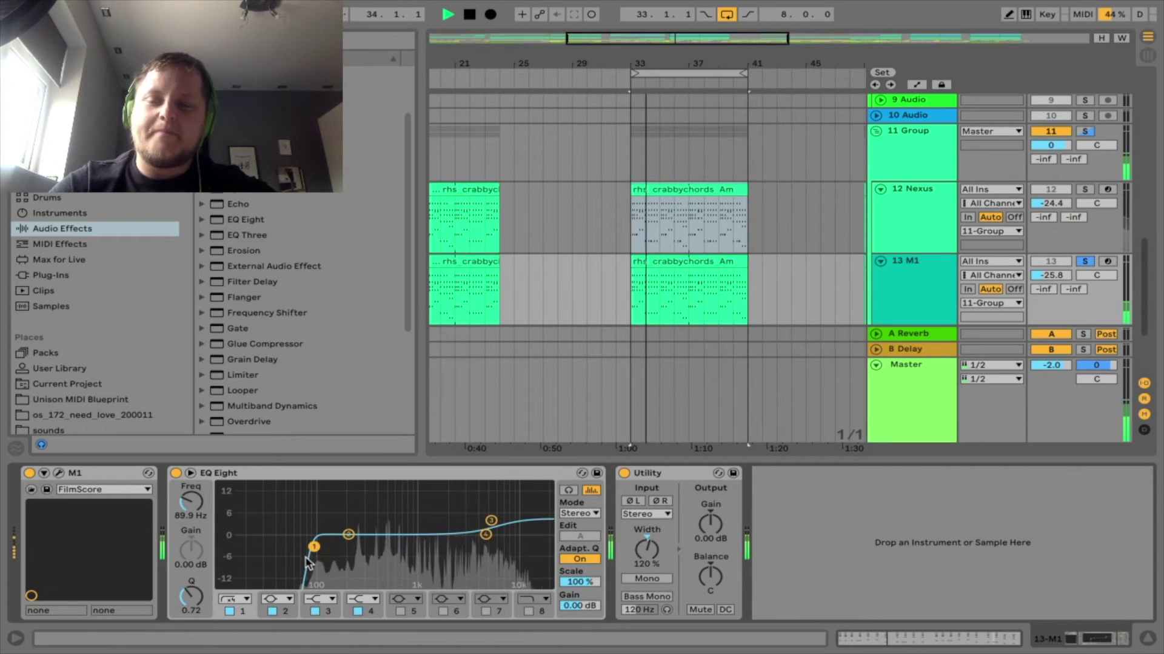
pyautogui.click(1085, 260)
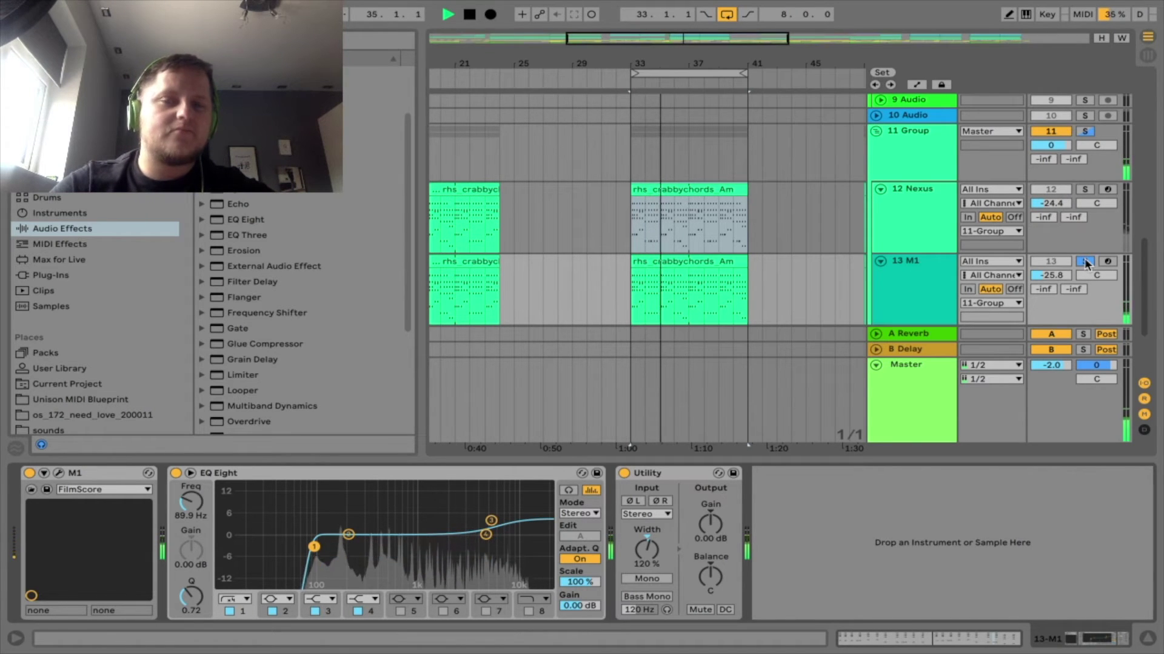
pyautogui.press('space')
# Display the 11 Group's effects chain and inspect the VC670 compressor window during brief playback, closing it again.
pyautogui.click(921, 148)
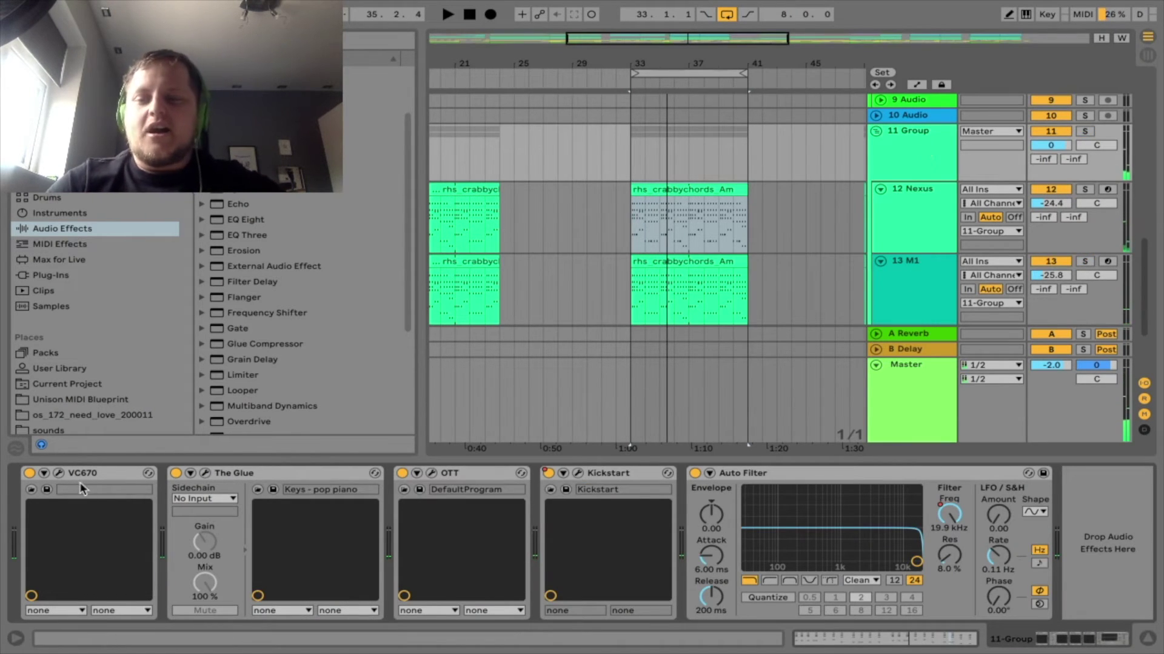
pyautogui.click(60, 473)
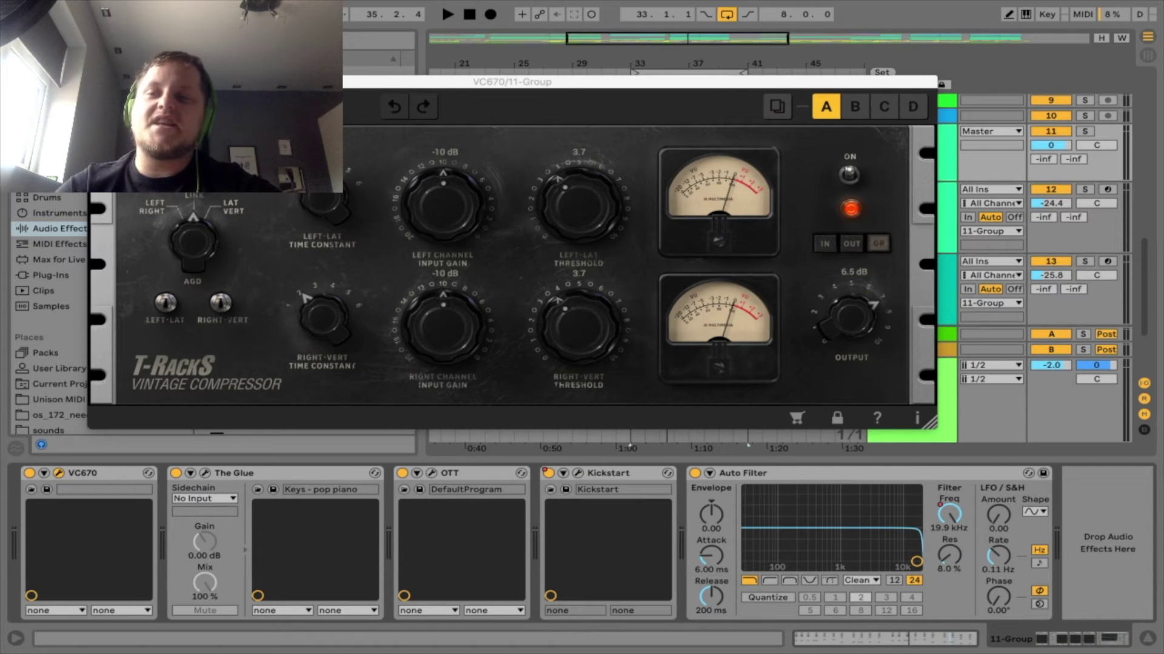
pyautogui.press('space')
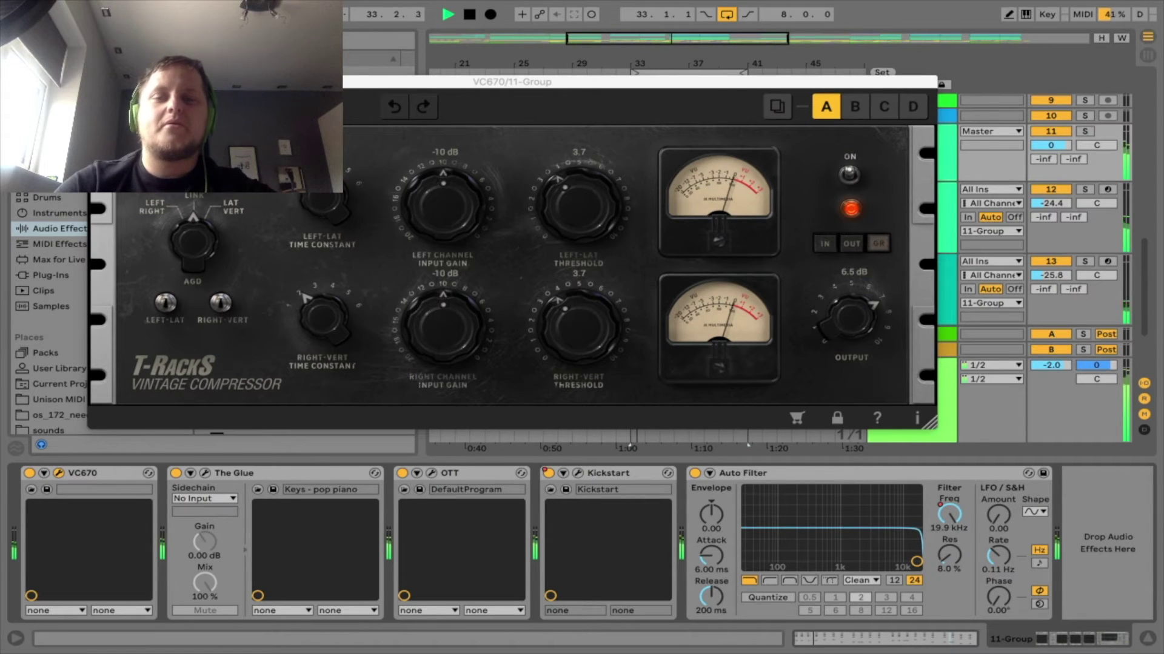
pyautogui.press('space')
pyautogui.press('super+alt+p')
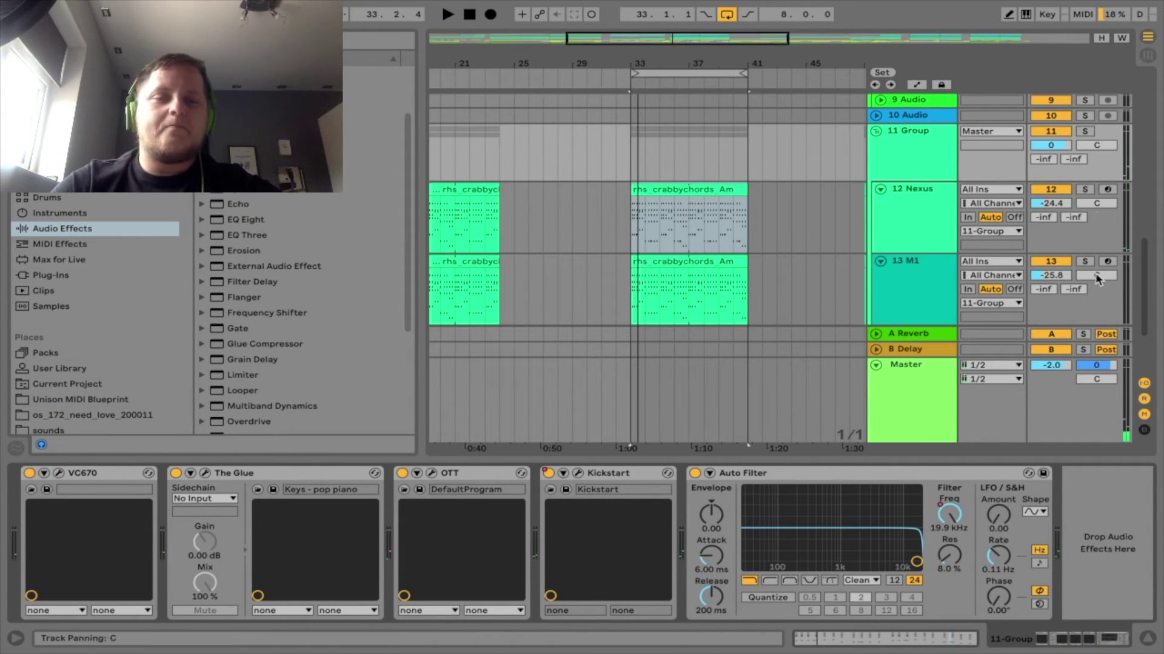
# Solo the 11 Group and inspect The Glue compressor's settings while the chord loop plays, closing its window after stopping.
pyautogui.click(1086, 132)
pyautogui.press('space')
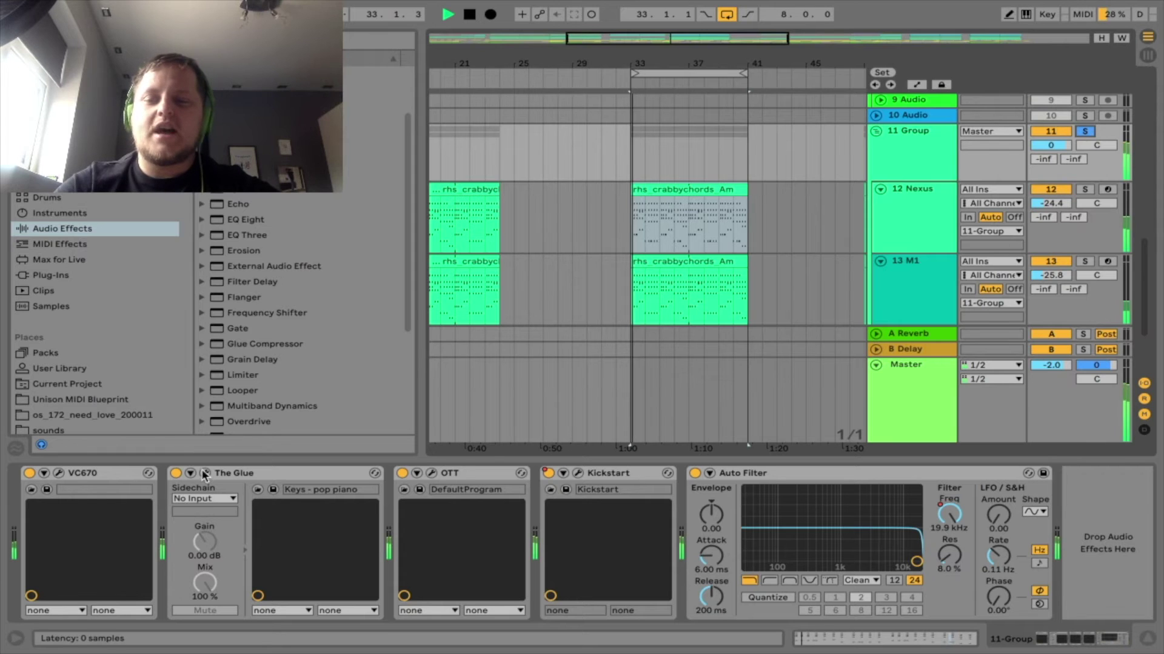
pyautogui.click(204, 473)
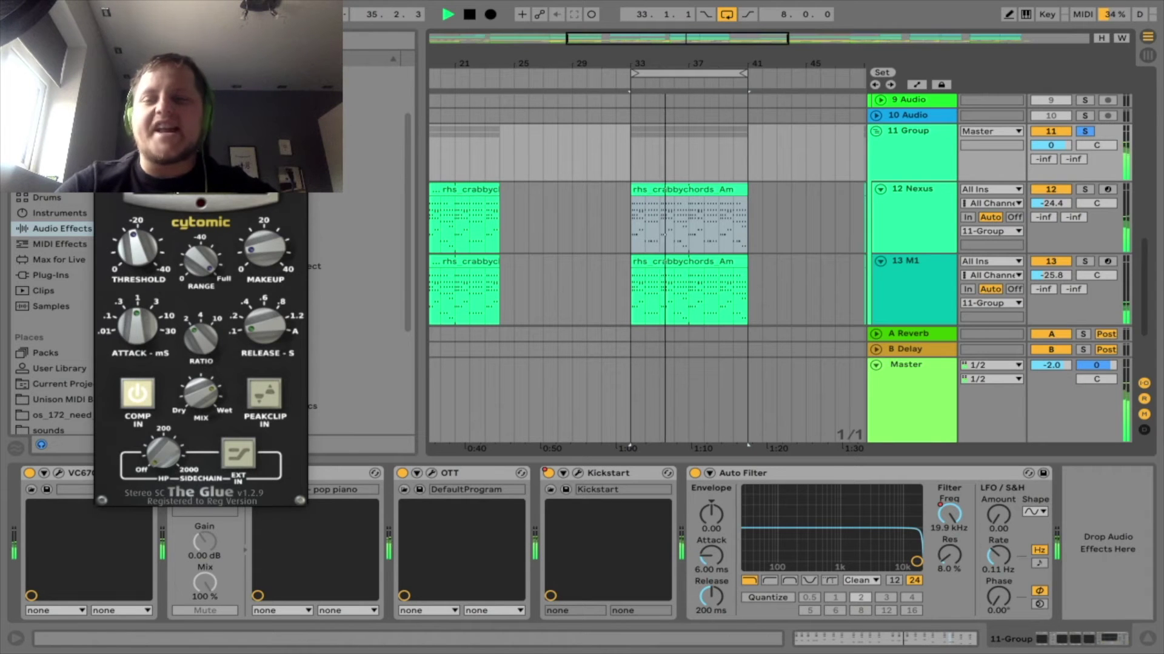
pyautogui.press('space')
pyautogui.hotkey('ctrl', 'alt', 'p')
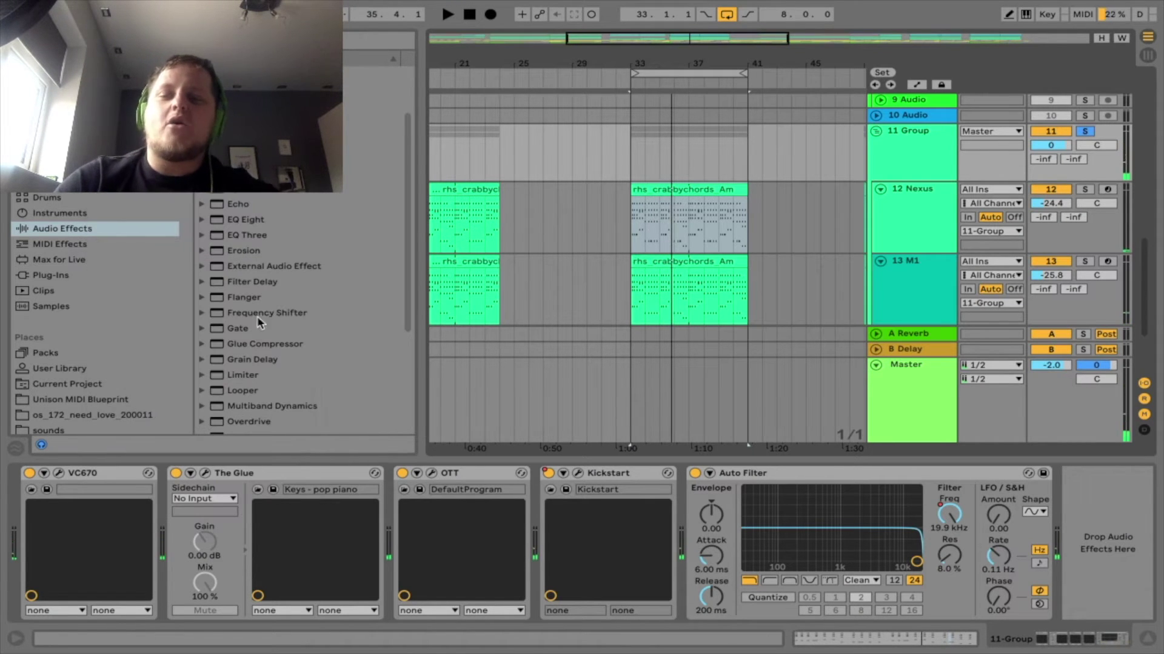
# Open the OTT window on the 11 Group and compare the chord loop with OTT on and bypassed.
pyautogui.click(431, 472)
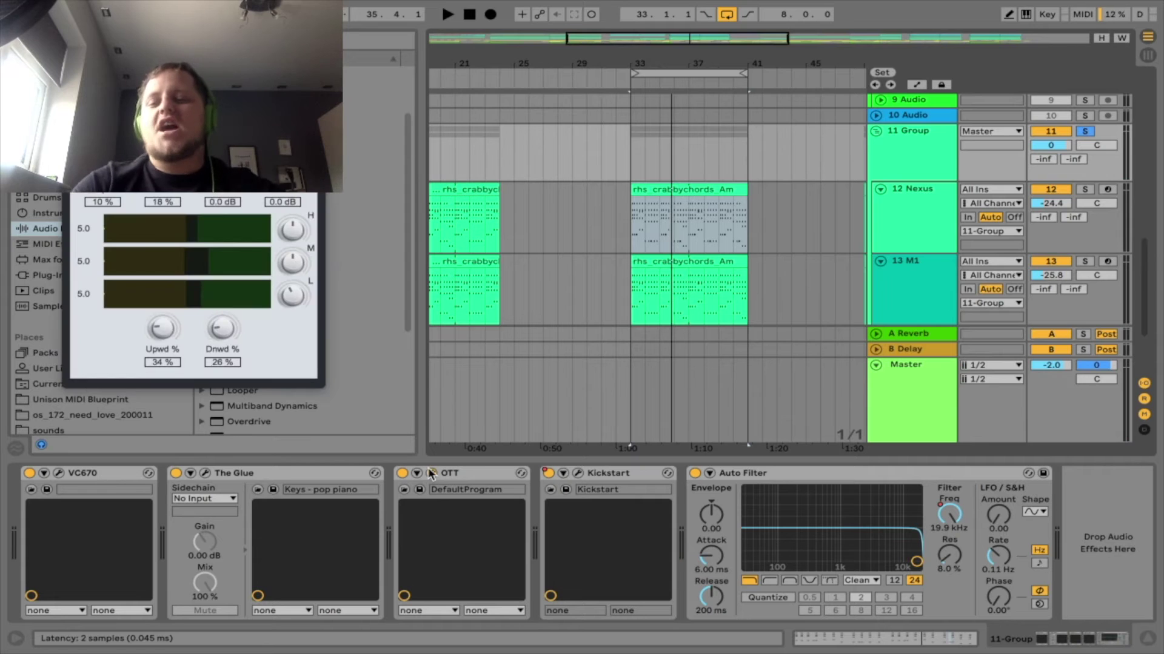
pyautogui.press('space')
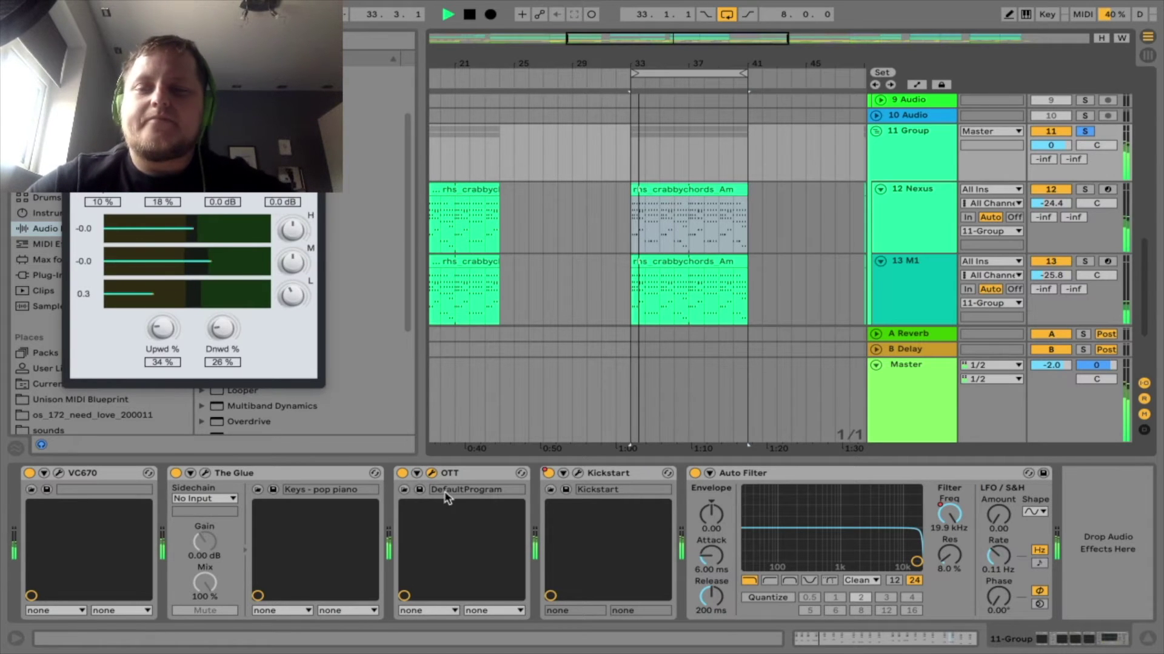
pyautogui.press('space')
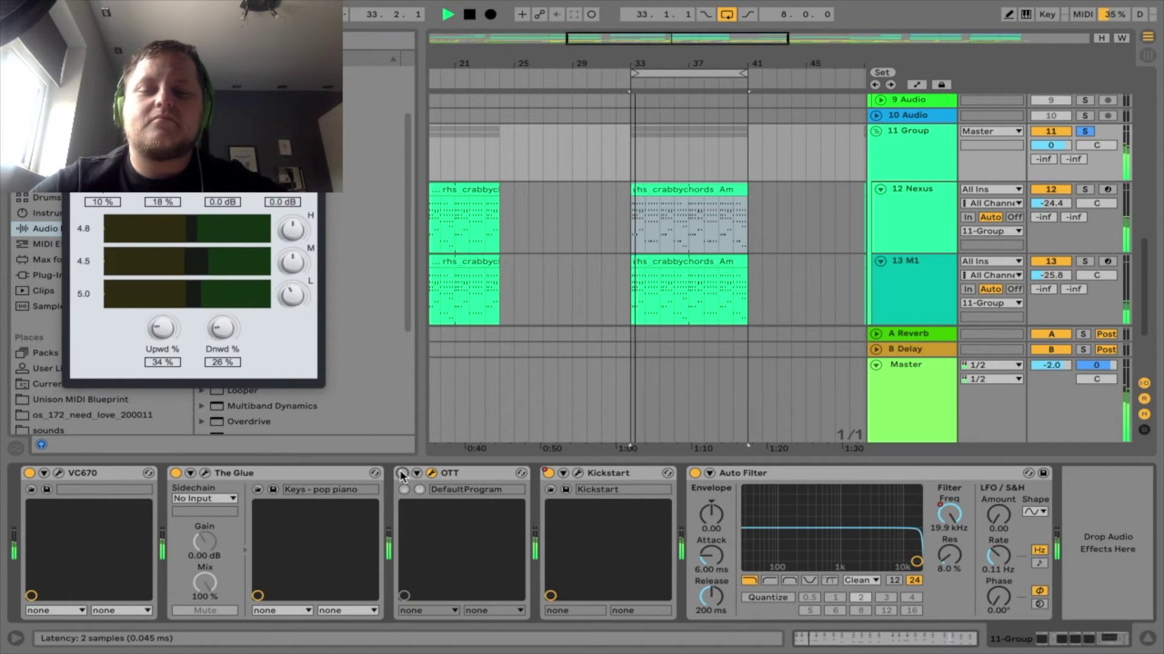
pyautogui.press('space')
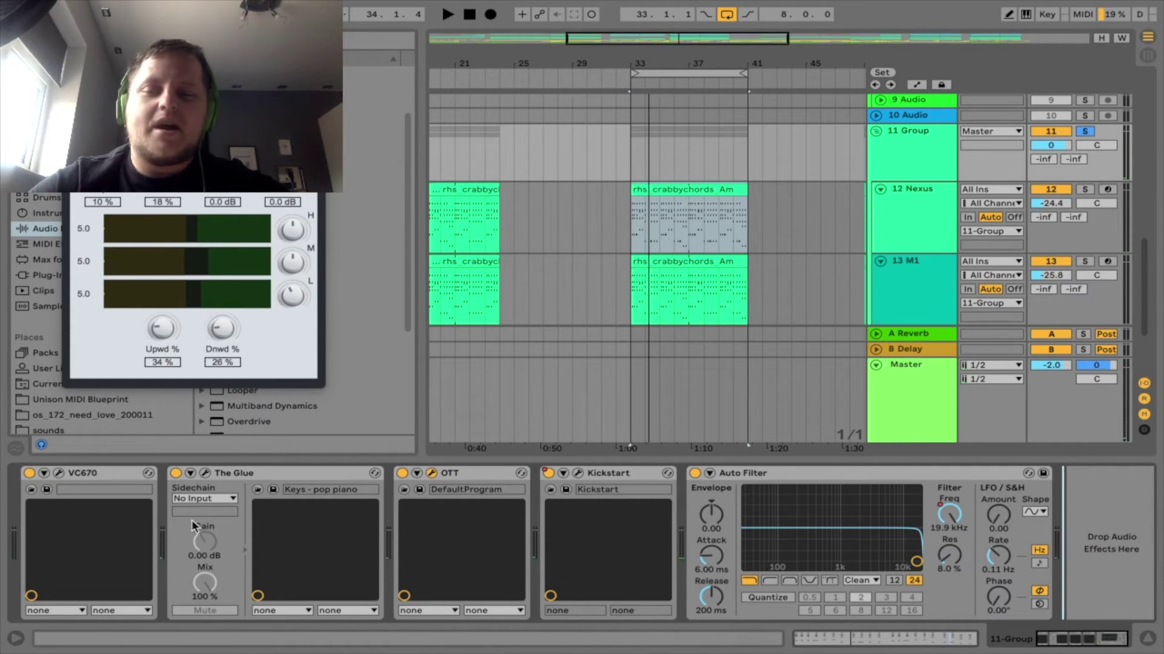
# Turn off VC670, The Glue, OTT, Kickstart and Auto Filter on the 11 Group and play the unprocessed chords.
pyautogui.click(29, 473)
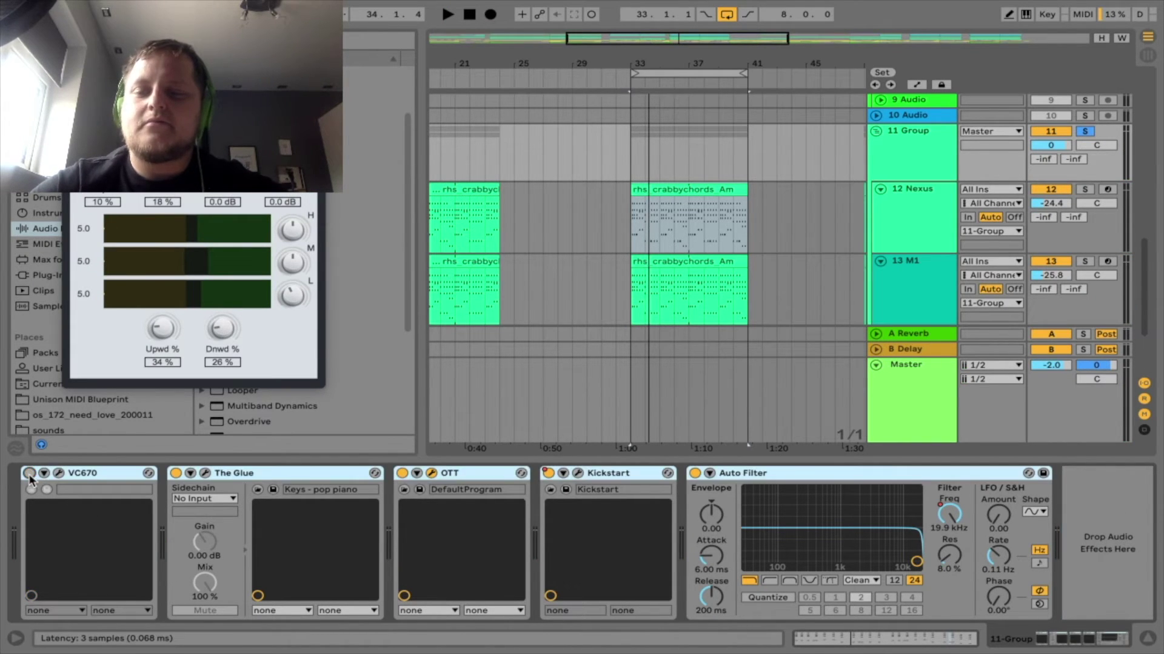
pyautogui.click(176, 473)
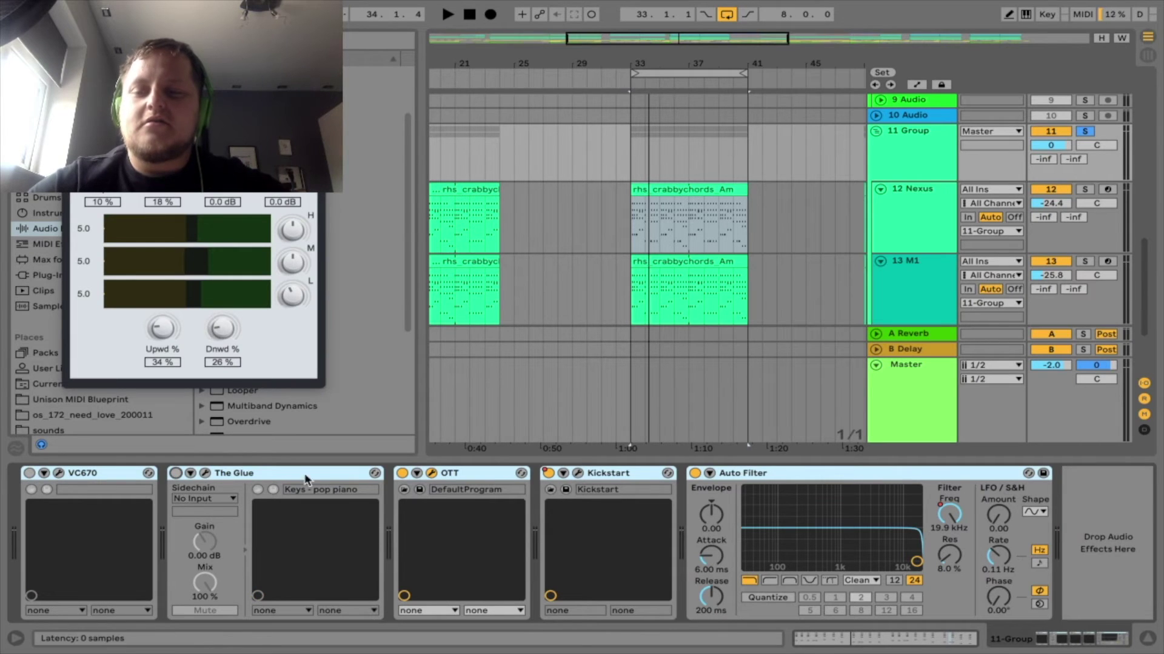
pyautogui.click(402, 473)
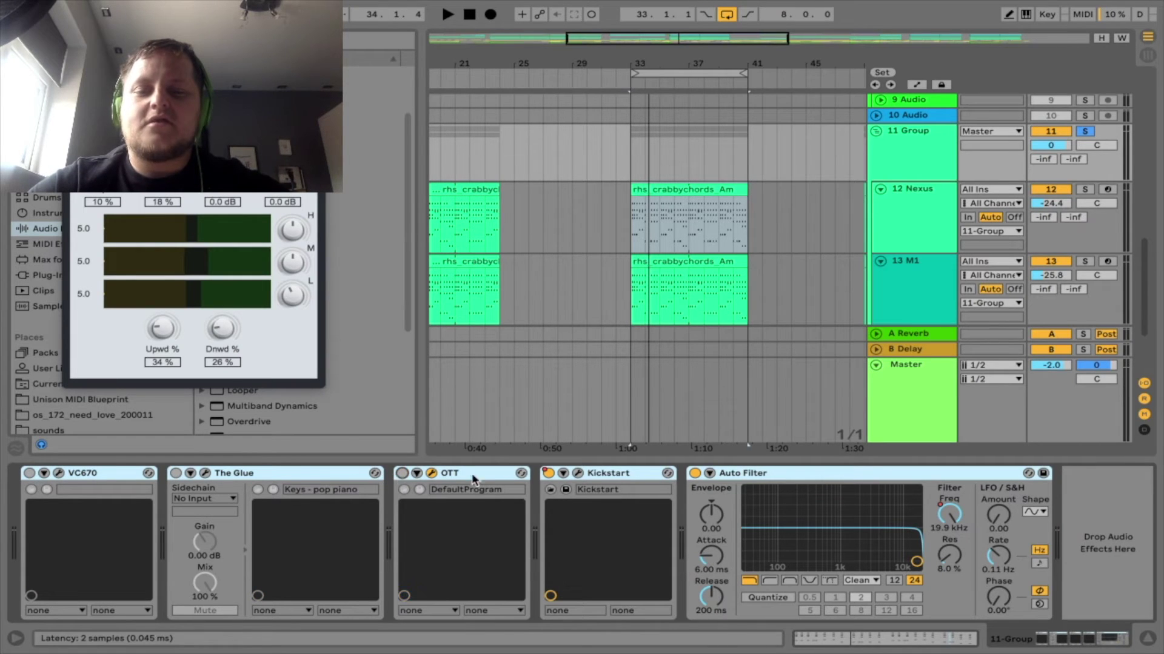
pyautogui.click(694, 473)
pyautogui.press('space')
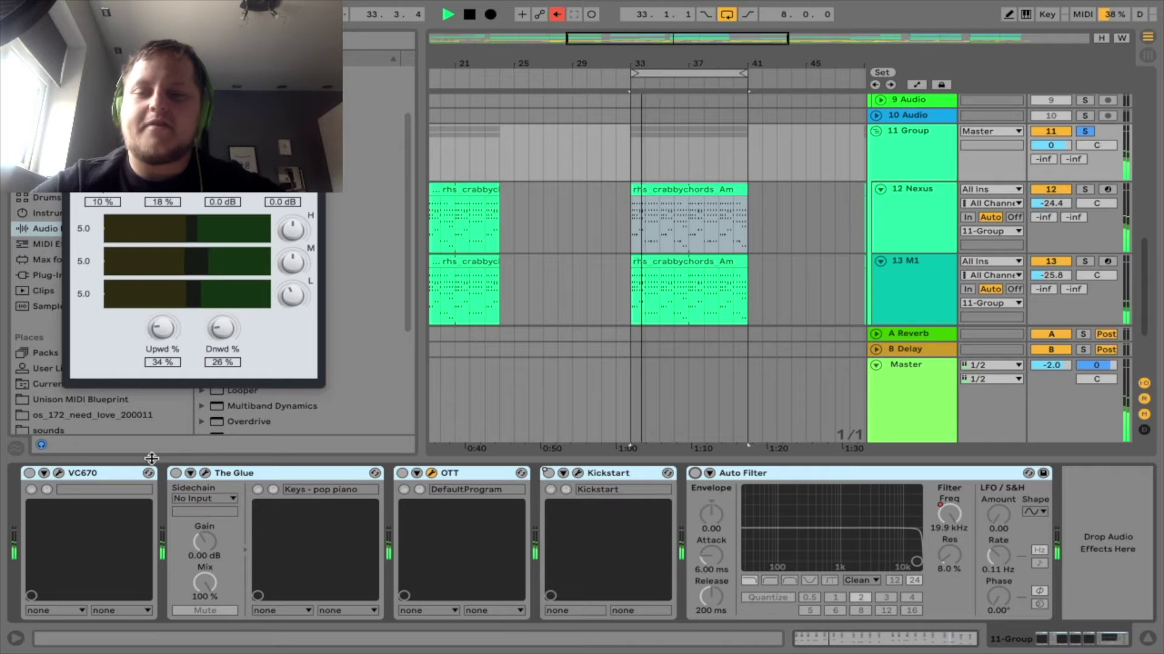
# Turn VC670, The Glue, OTT, Kickstart and Auto Filter back on one after another during playback, finishing by stopping it.
pyautogui.click(29, 473)
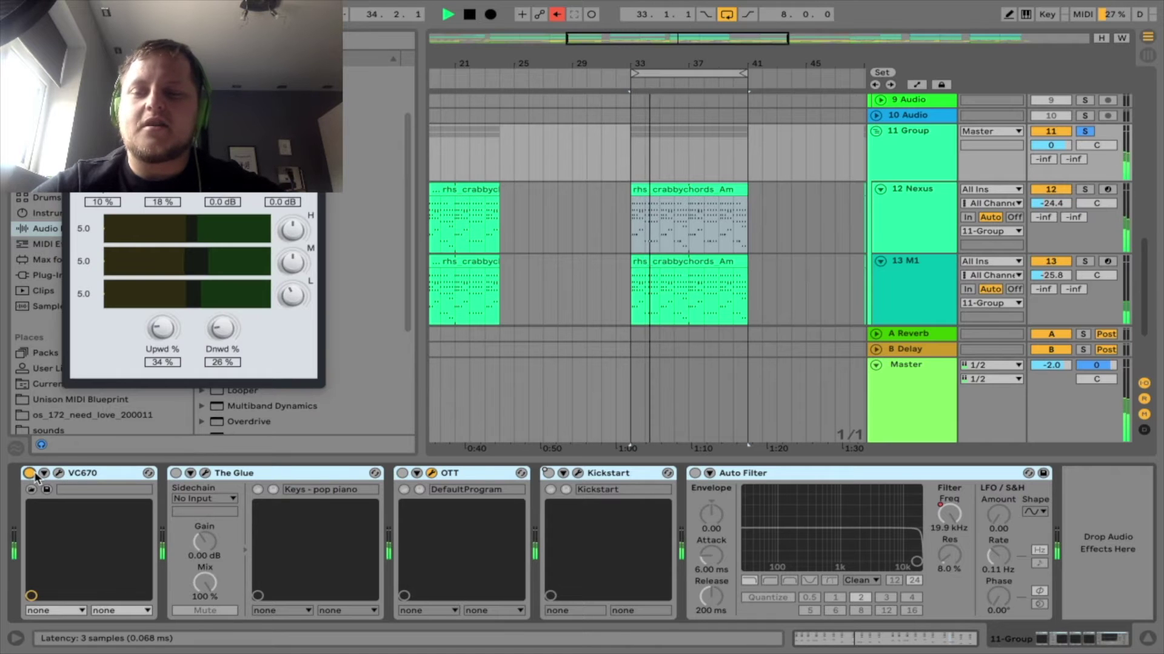
pyautogui.click(175, 474)
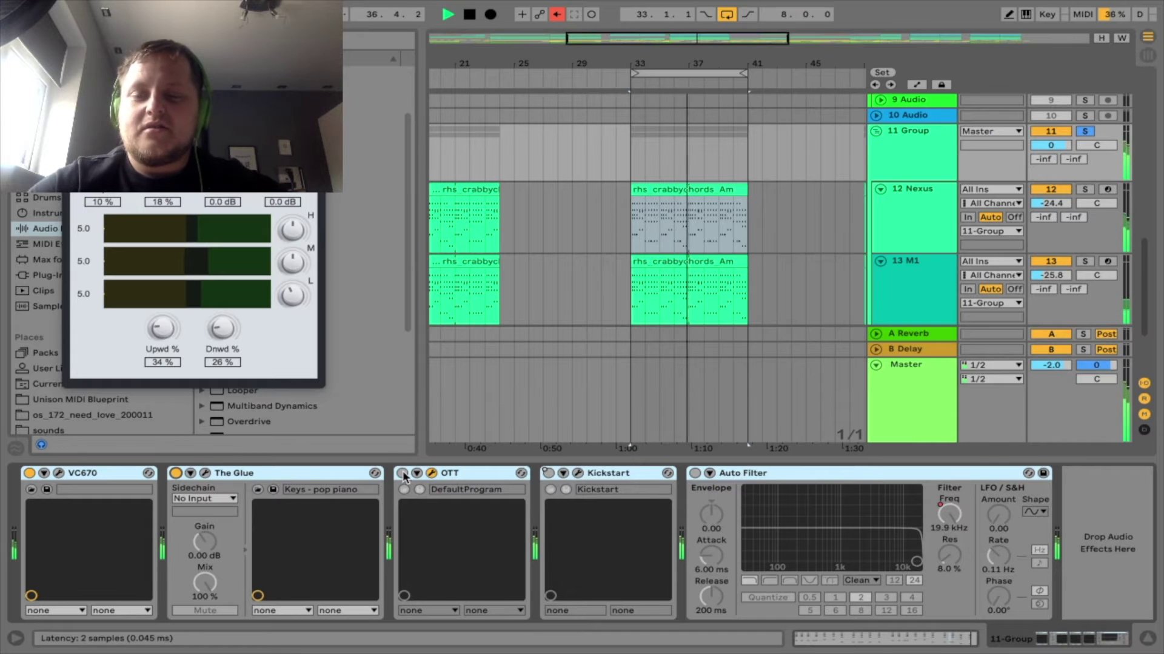
pyautogui.click(401, 473)
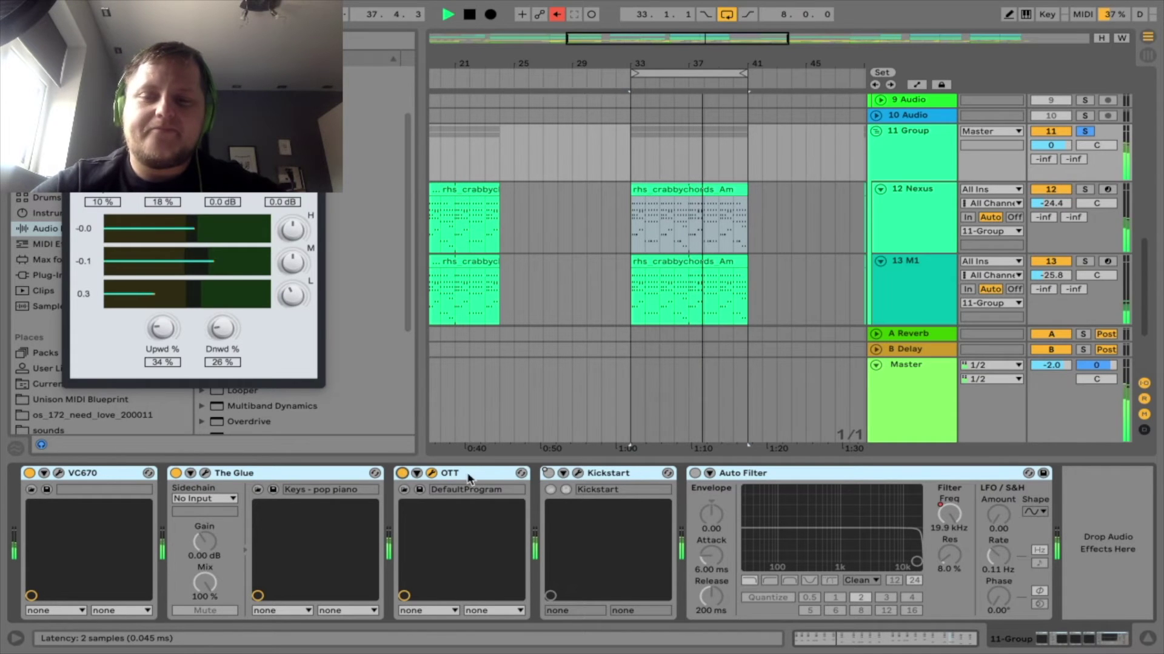
pyautogui.click(548, 473)
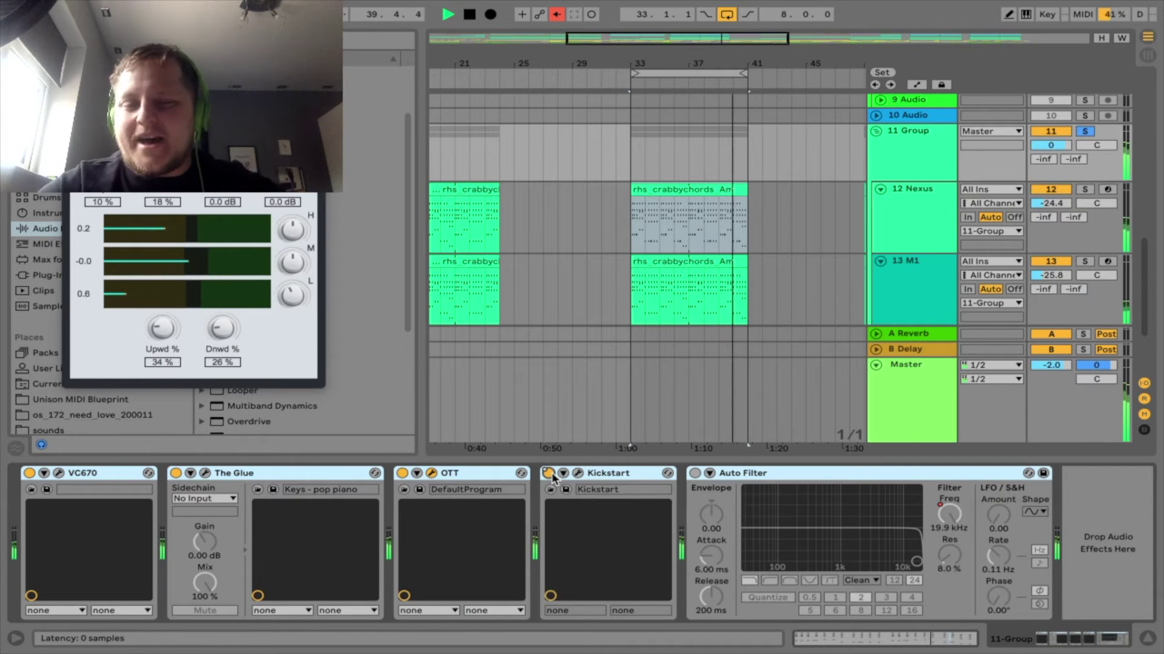
pyautogui.click(695, 474)
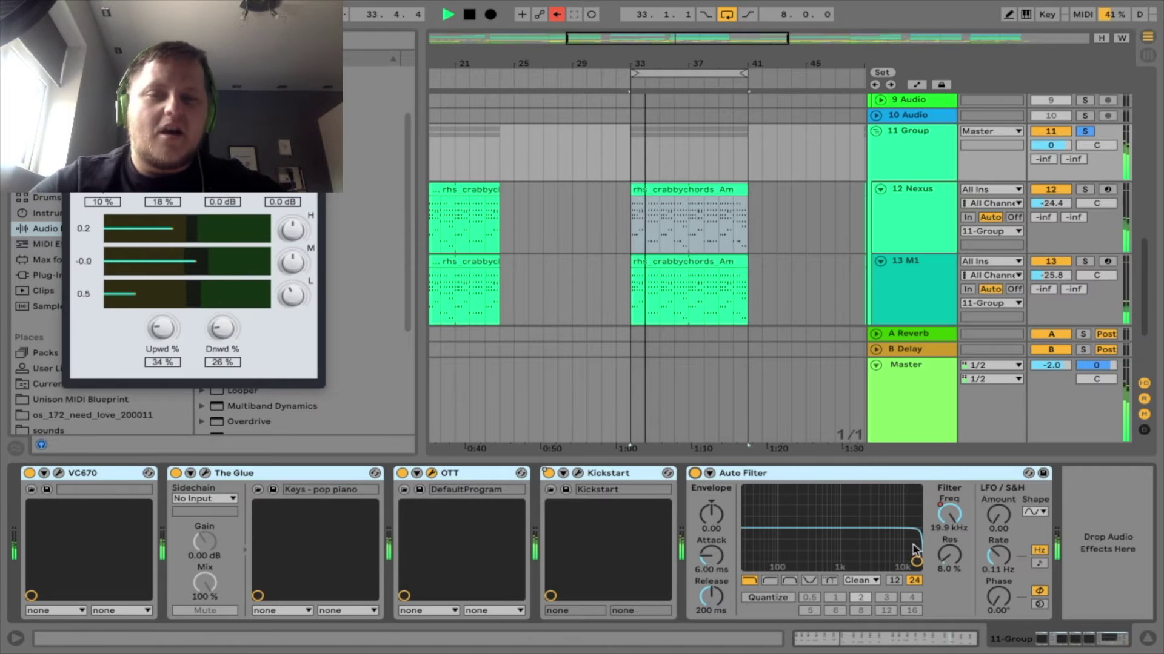
pyautogui.press('space')
# Re-enable the overridden automation and play the 11 Group from bar 10 to hear the filter automation, hiding the device chain after stopping.
pyautogui.click(555, 15)
pyautogui.hscroll(-5, 547, 192)
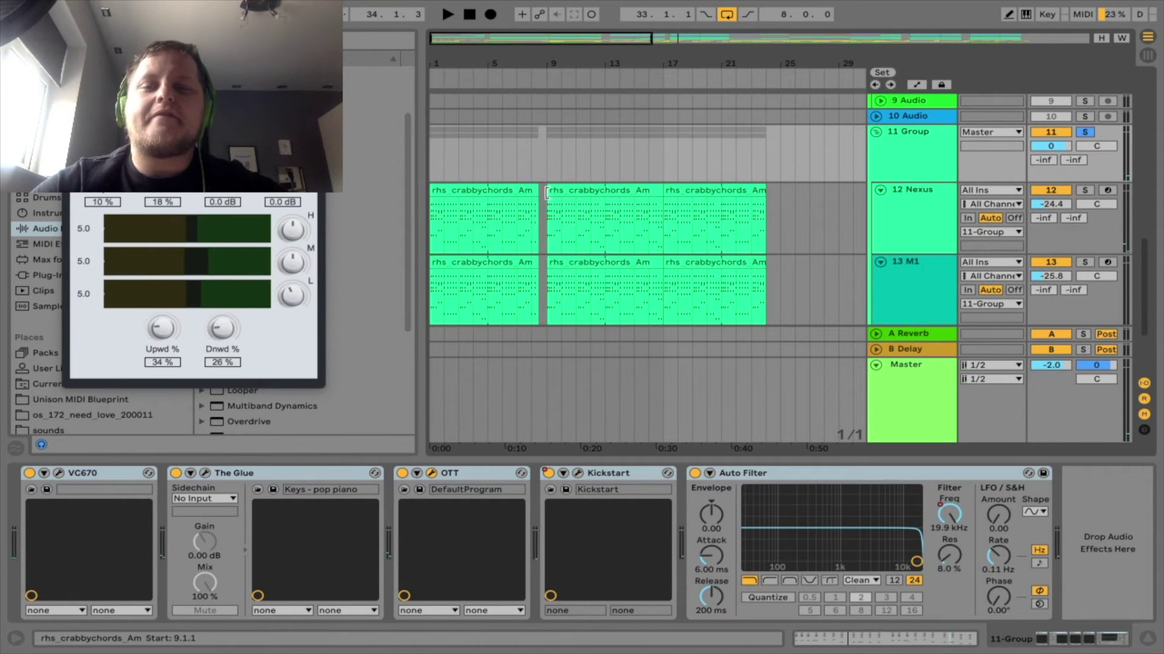
pyautogui.click(564, 157)
pyautogui.press('space')
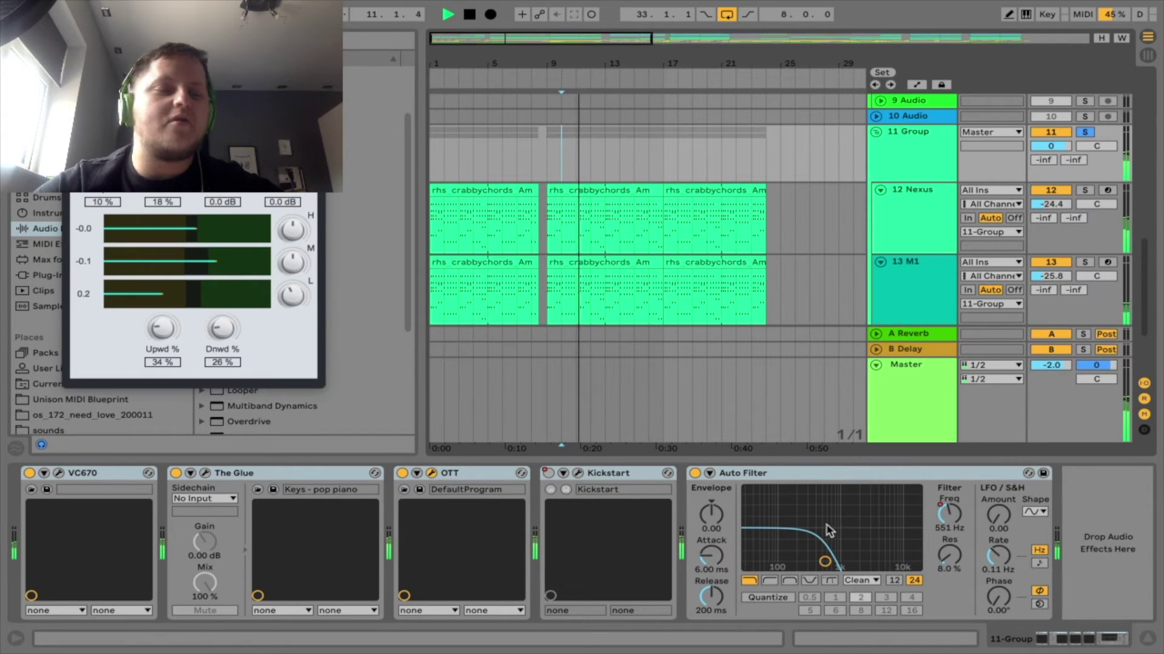
pyautogui.press('space')
pyautogui.hotkey('ctrl', 'alt', 'l')
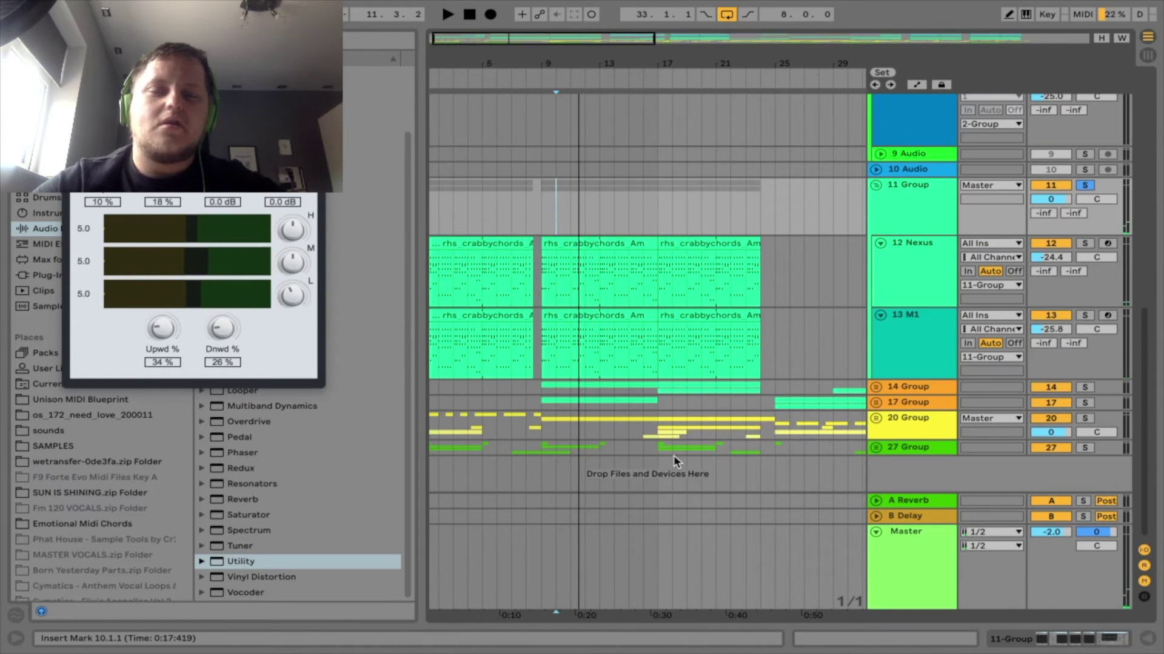
# Unfold the 14 Group, solo it and play it from bar 17.
pyautogui.click(876, 387)
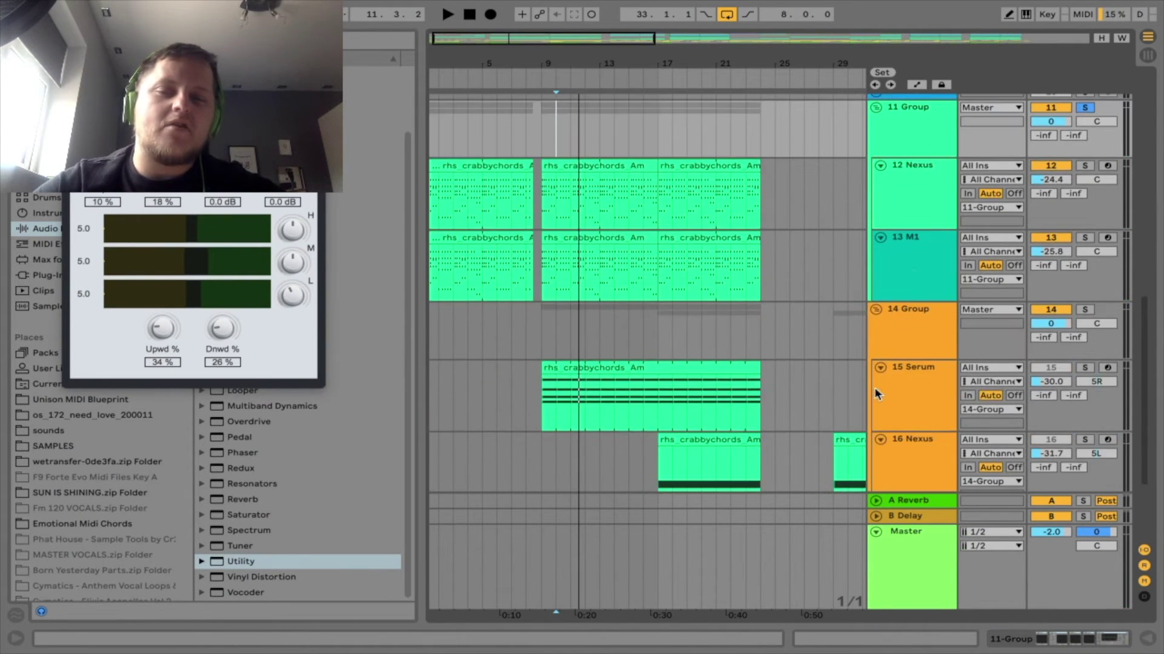
pyautogui.click(655, 327)
pyautogui.click(1084, 309)
pyautogui.press('space')
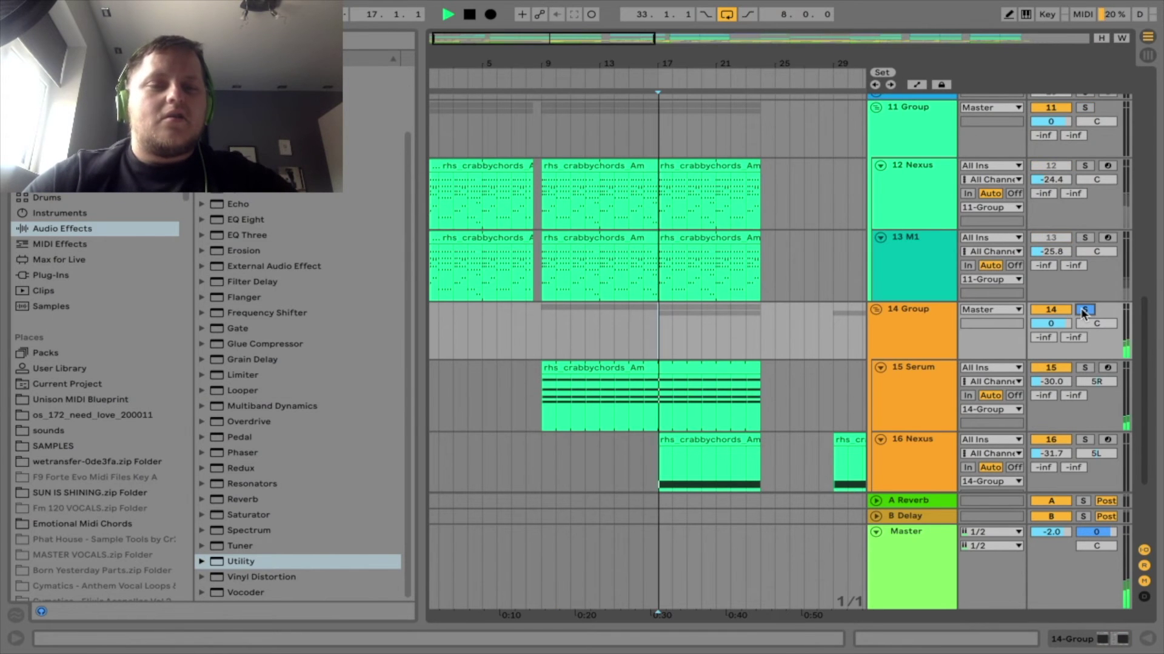
# Solo 15 Serum, display its device chain and show the MIDI Effects category in the browser.
pyautogui.scroll(-2, 735, 329)
pyautogui.doubleClick(901, 355)
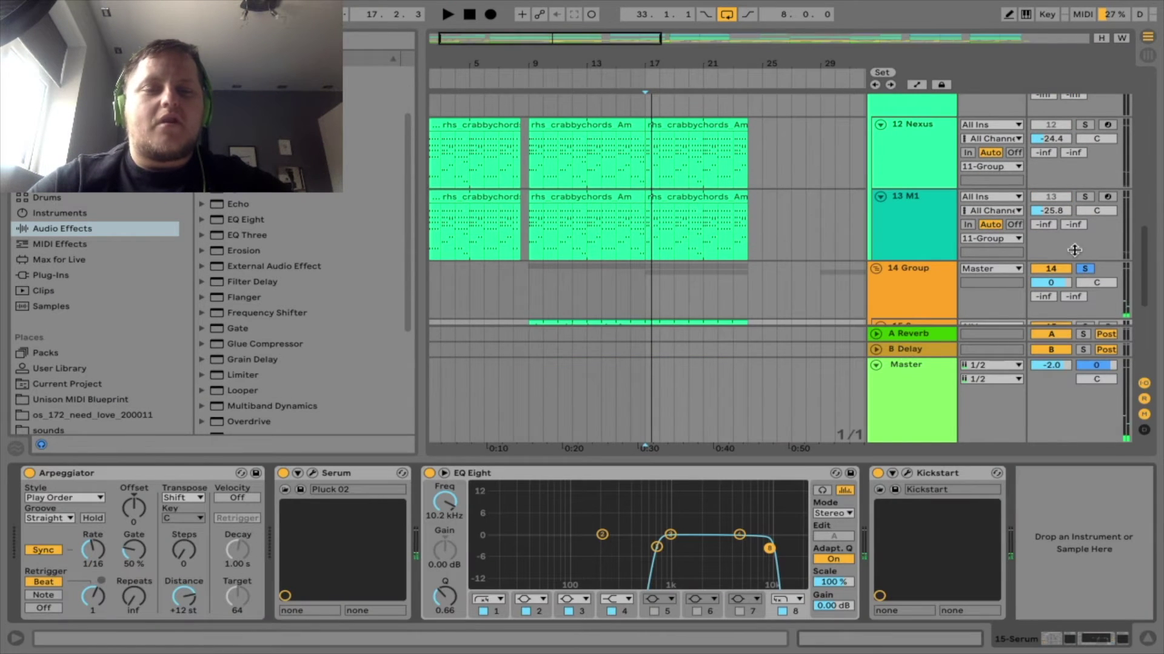
pyautogui.scroll(-2, 1082, 265)
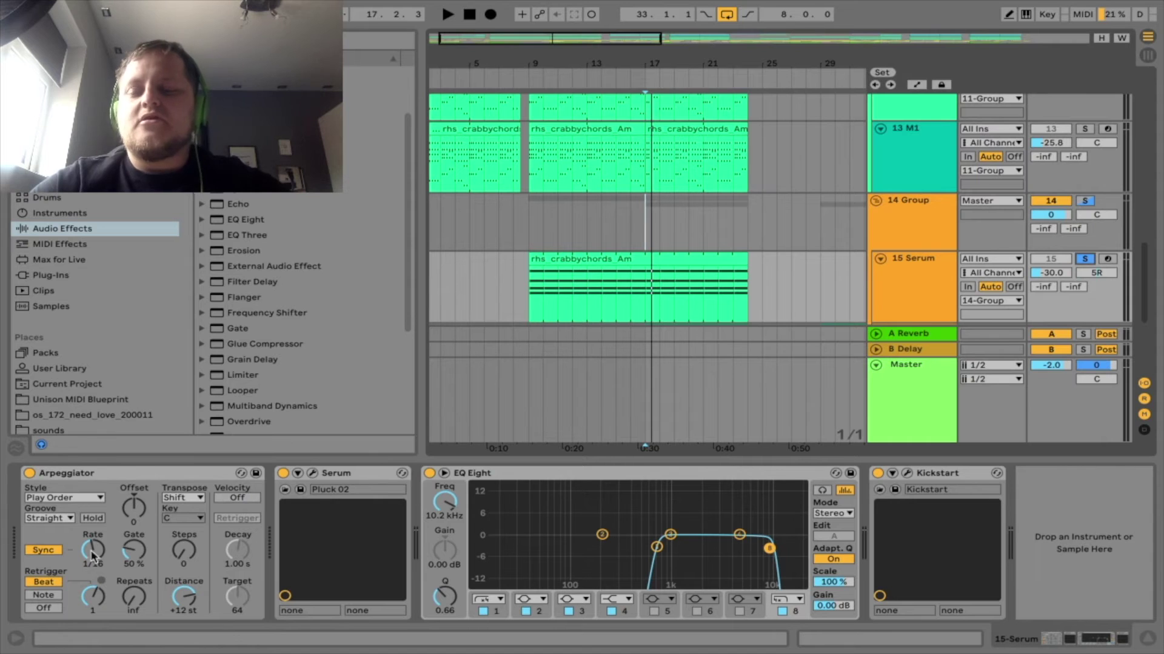
pyautogui.click(59, 248)
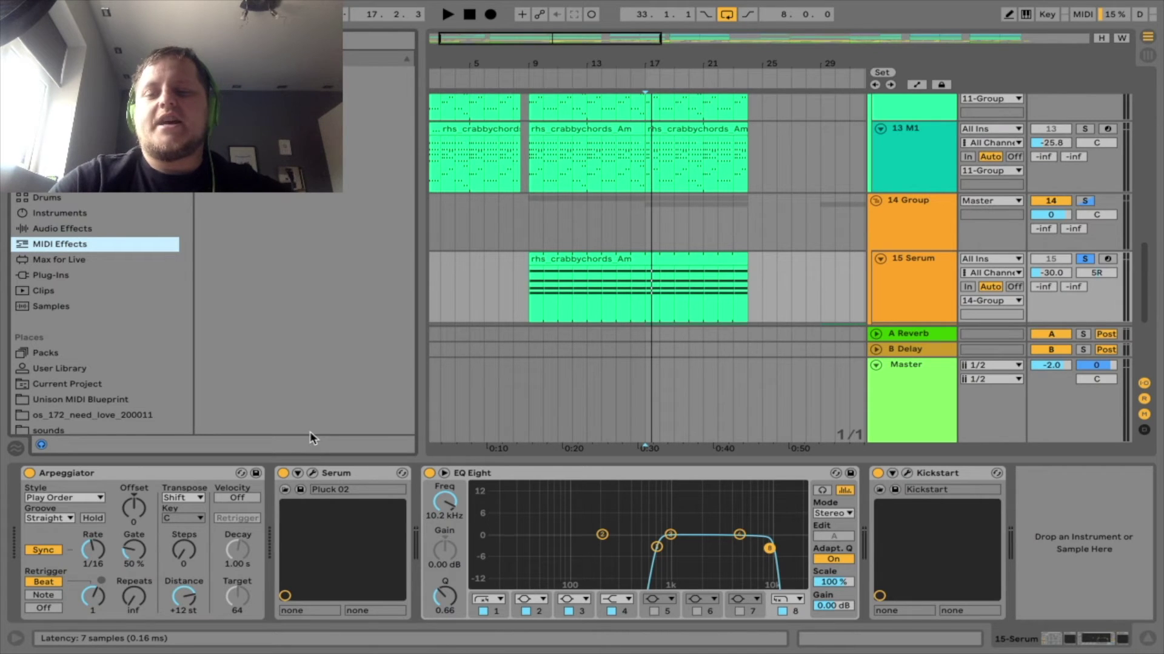
# Inspect Serum's Pluck 02 preset and audition it with the Arpeggiator off, closing the window and turning the Arpeggiator back on.
pyautogui.click(312, 473)
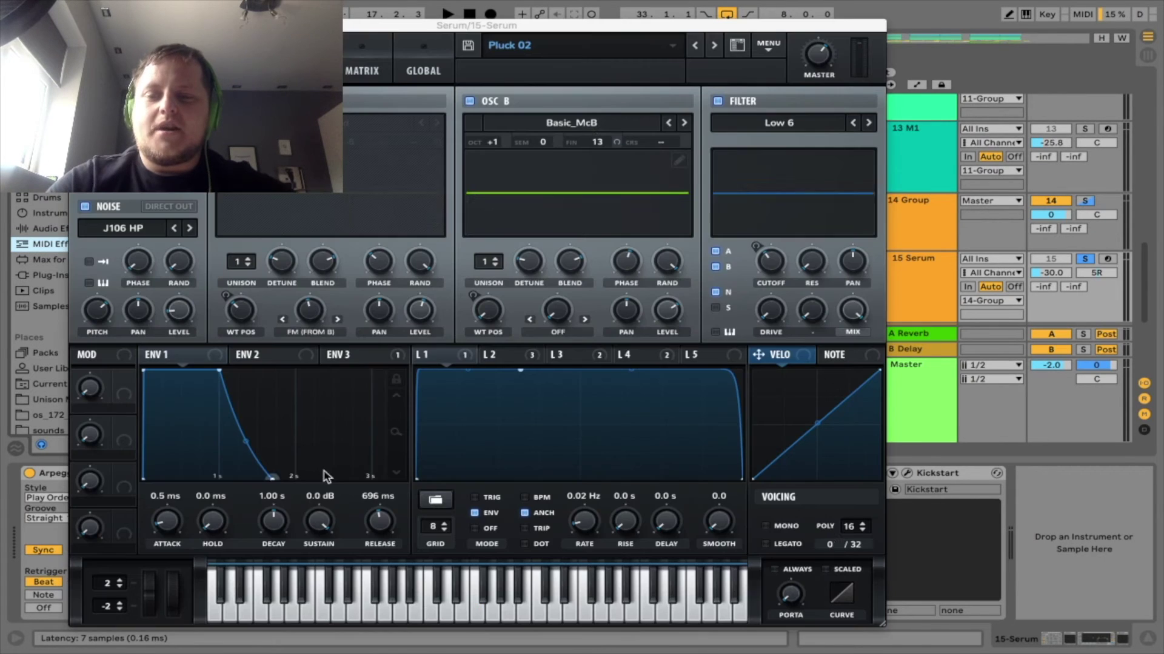
pyautogui.click(30, 474)
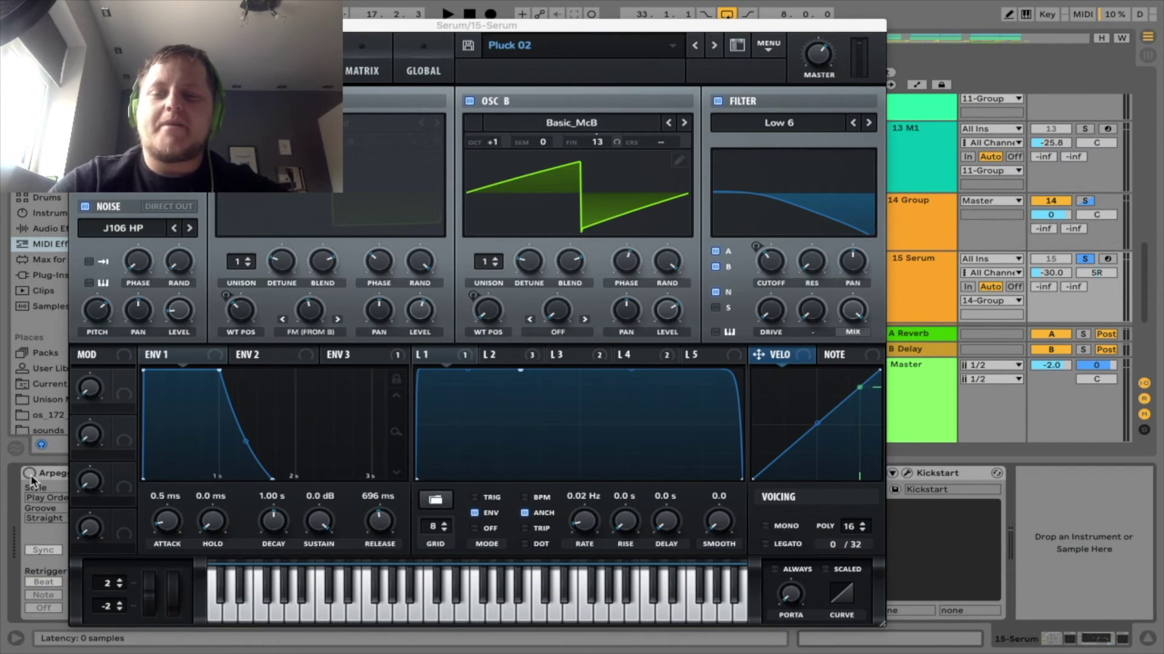
pyautogui.click(494, 603)
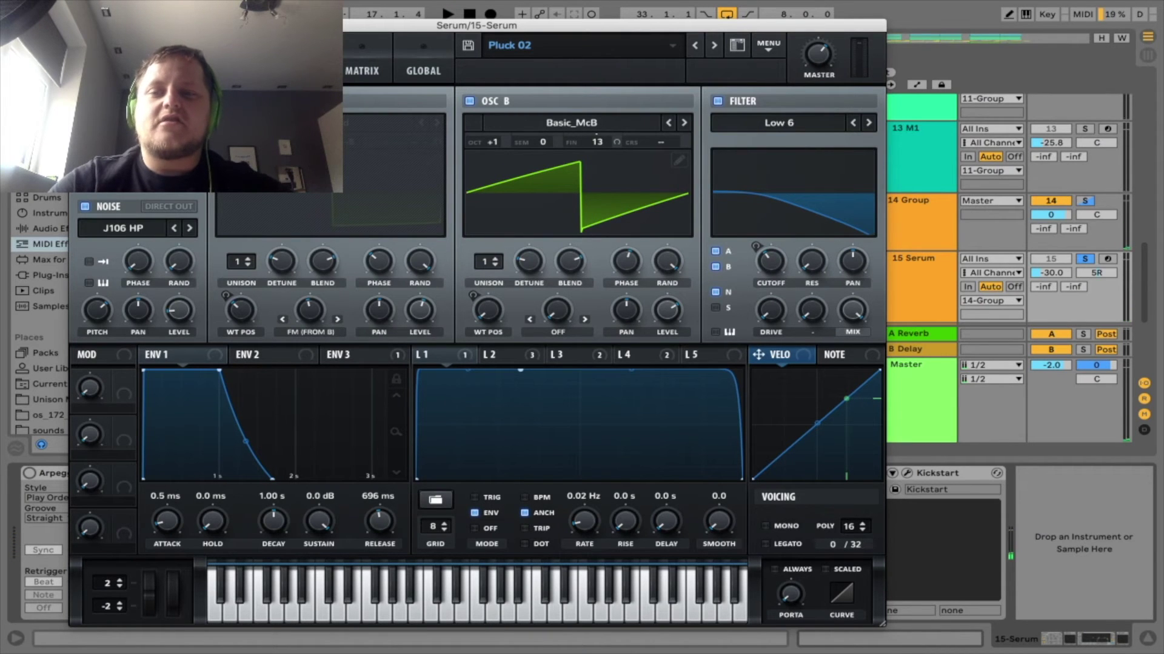
pyautogui.click(301, 71)
pyautogui.click(240, 71)
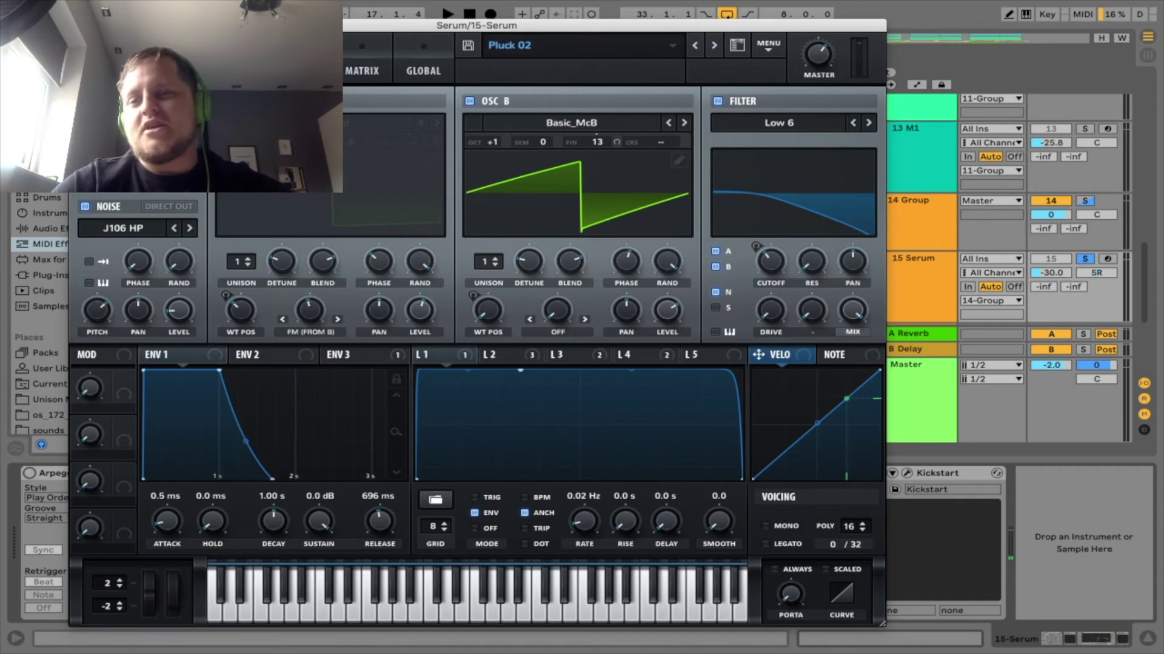
pyautogui.click(79, 26)
pyautogui.click(29, 473)
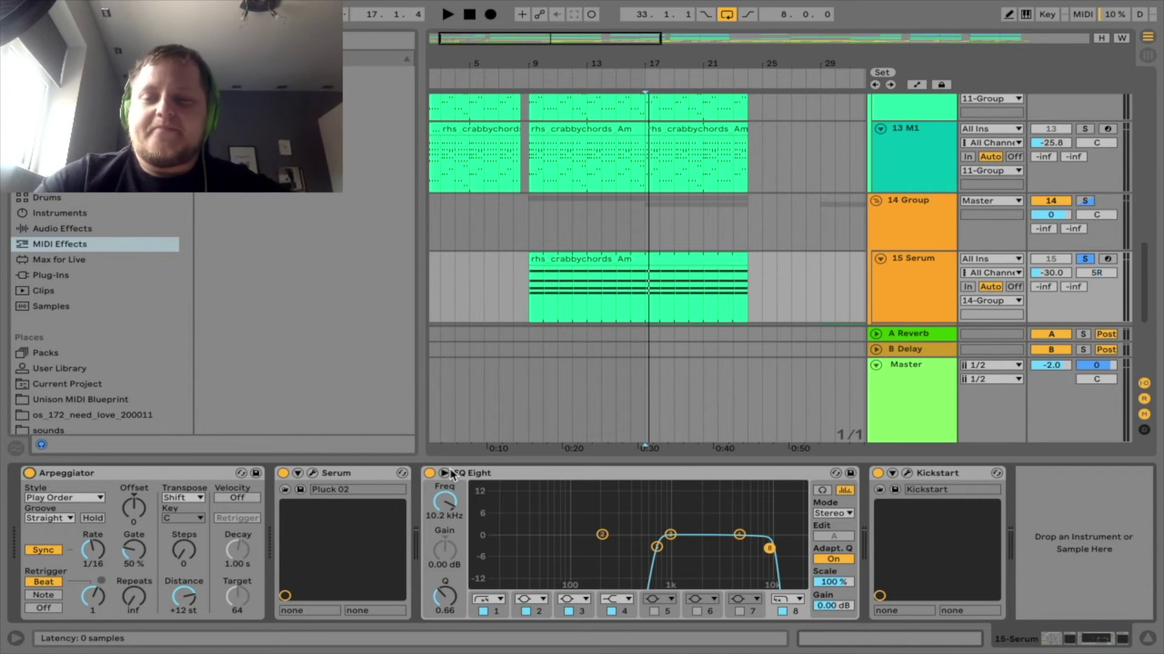
# Play 15 Serum with its arpeggiator and EQ Eight active, and inspect the track's Kickstart window, closing it again.
pyautogui.press('space')
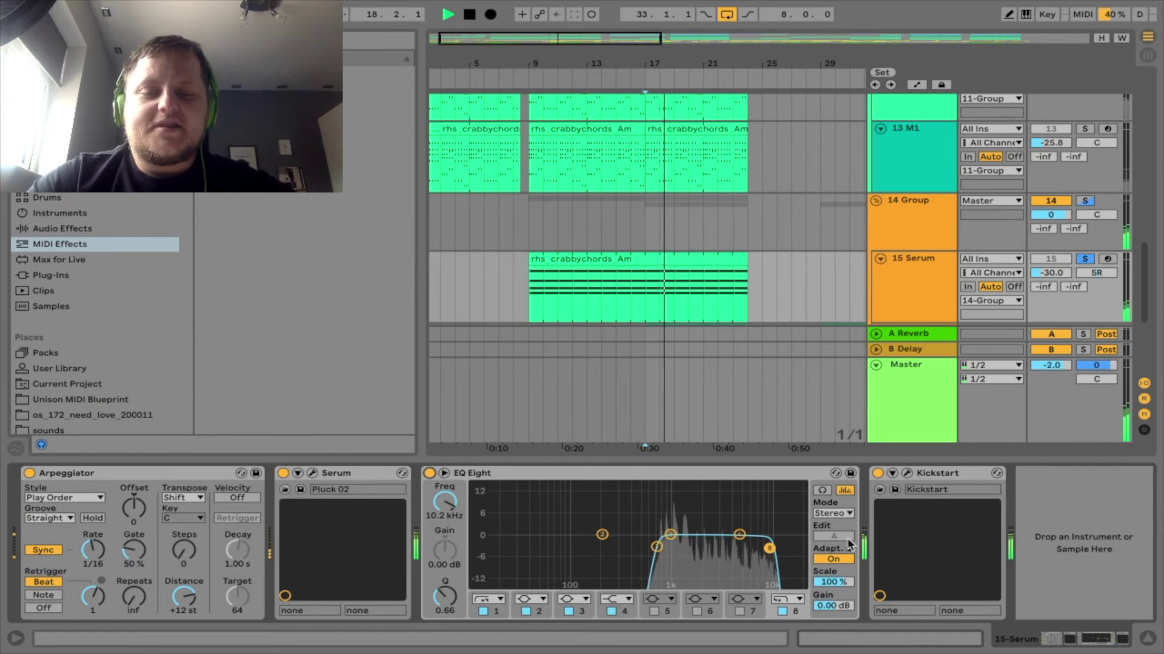
pyautogui.press('space')
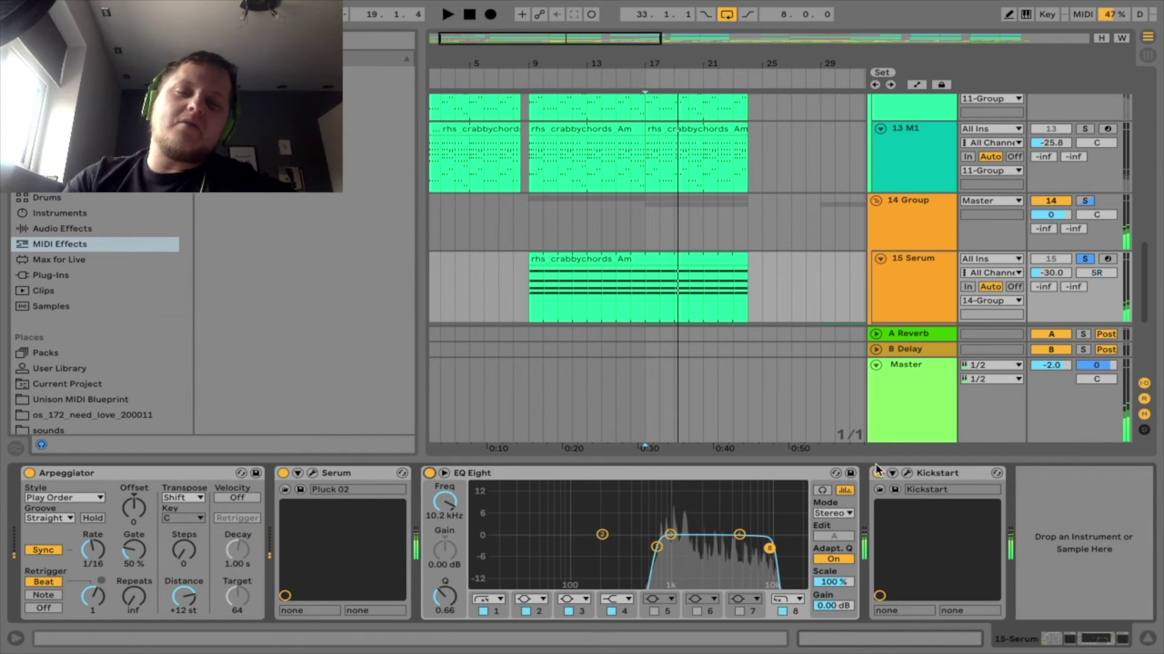
pyautogui.moveTo(872, 455); pyautogui.dragTo(872, 460)
pyautogui.doubleClick(918, 316)
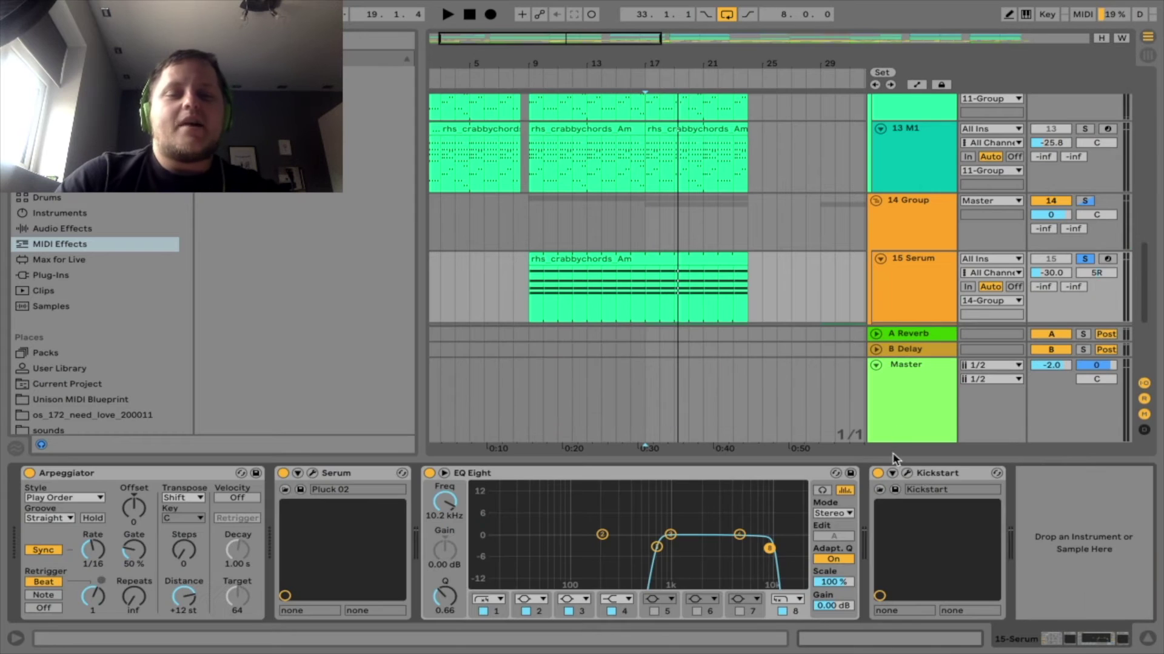
pyautogui.click(907, 474)
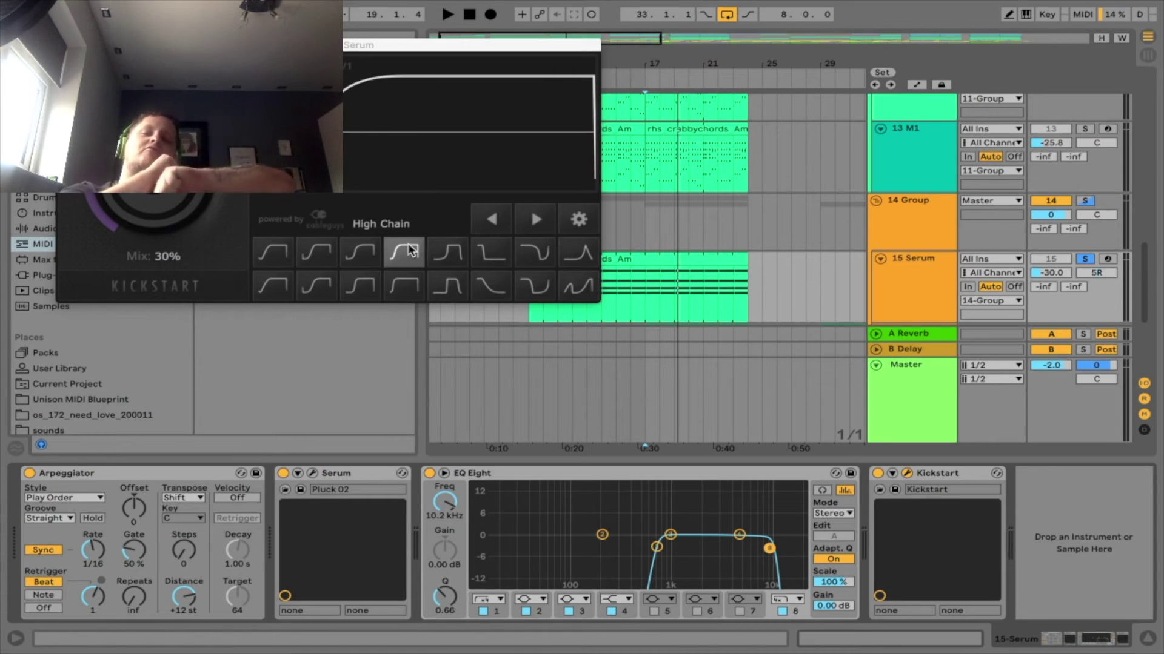
pyautogui.click(65, 45)
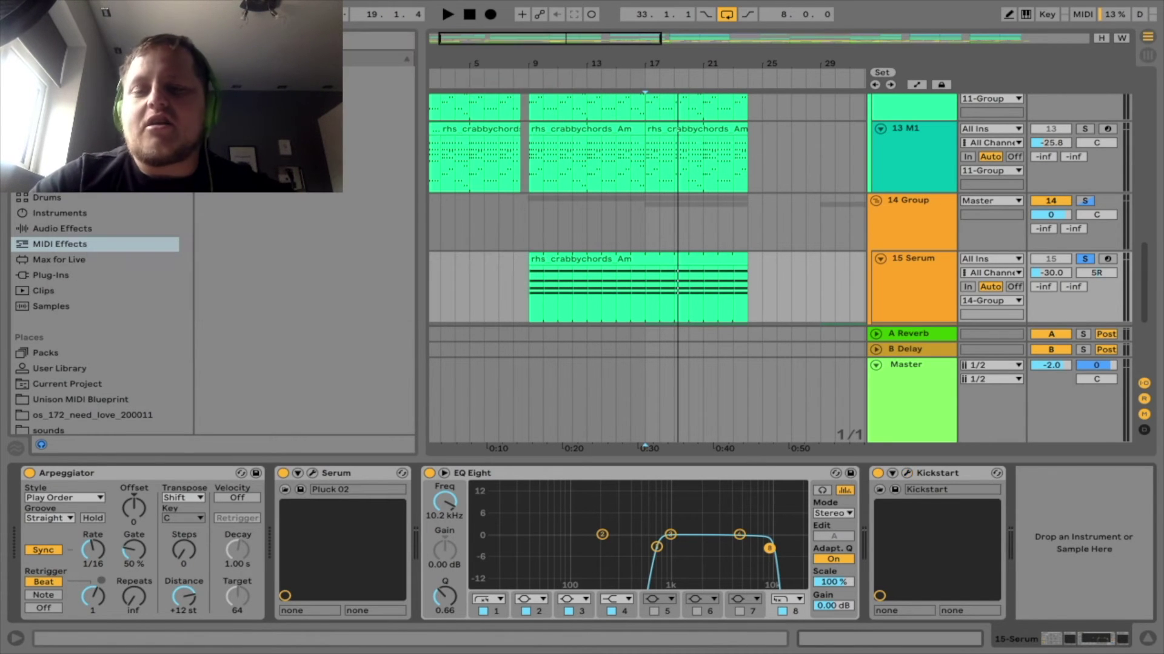
# Solo 16 Nexus, play it from bar 17 and display its device chain.
pyautogui.hotkey('ctrl', 'alt', 'l')
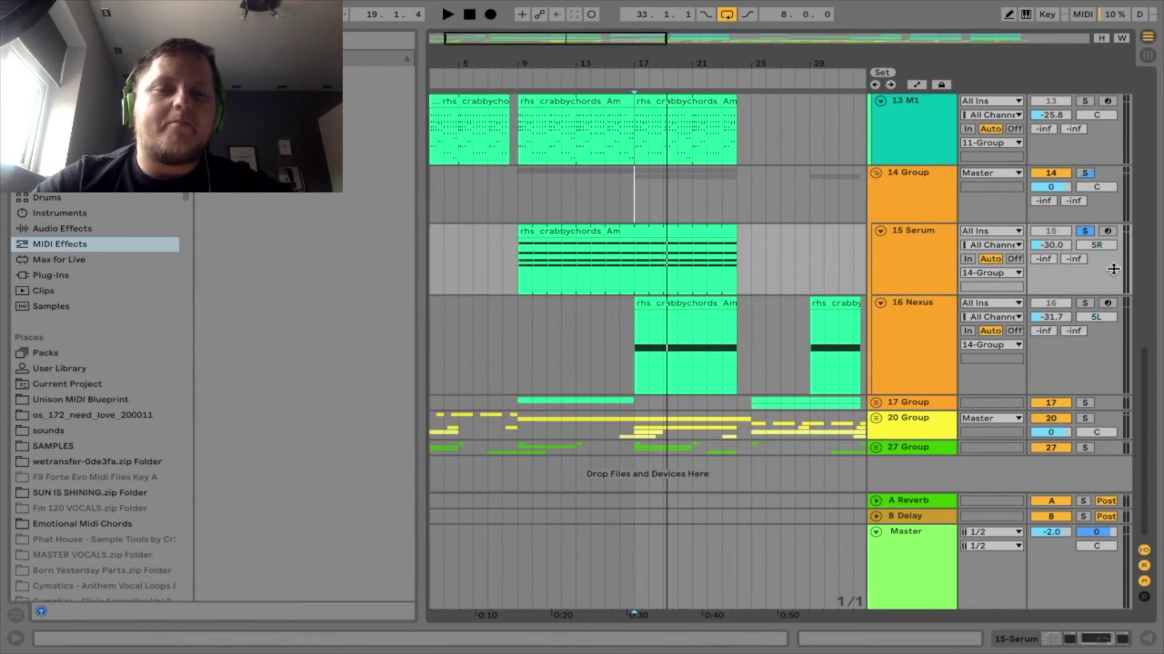
pyautogui.press('space')
pyautogui.doubleClick(933, 347)
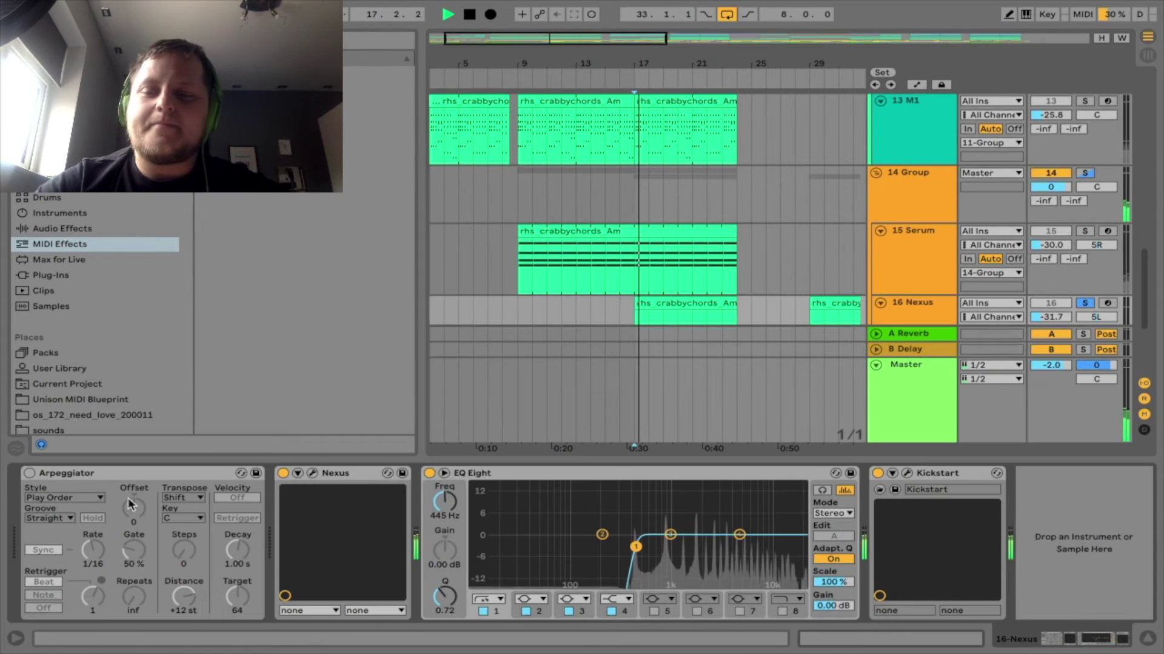
# Delete the disabled Arpeggiator from 16 Nexus and play the track briefly without it.
pyautogui.click(51, 480)
pyautogui.press('space')
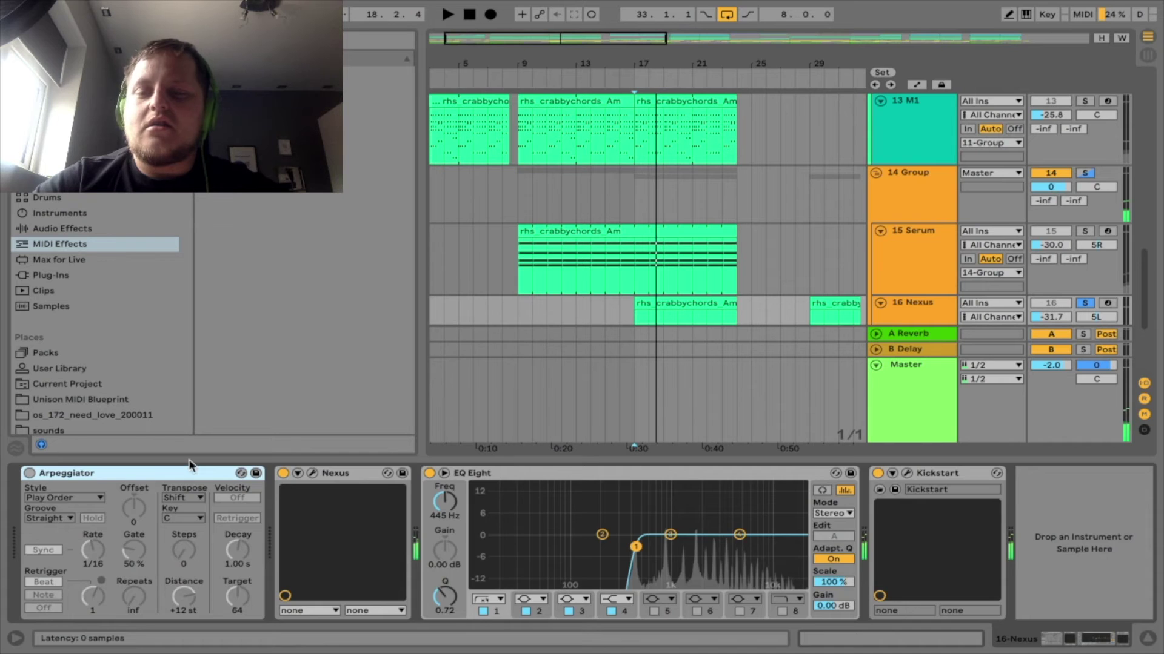
pyautogui.press('Delete')
pyautogui.press('space')
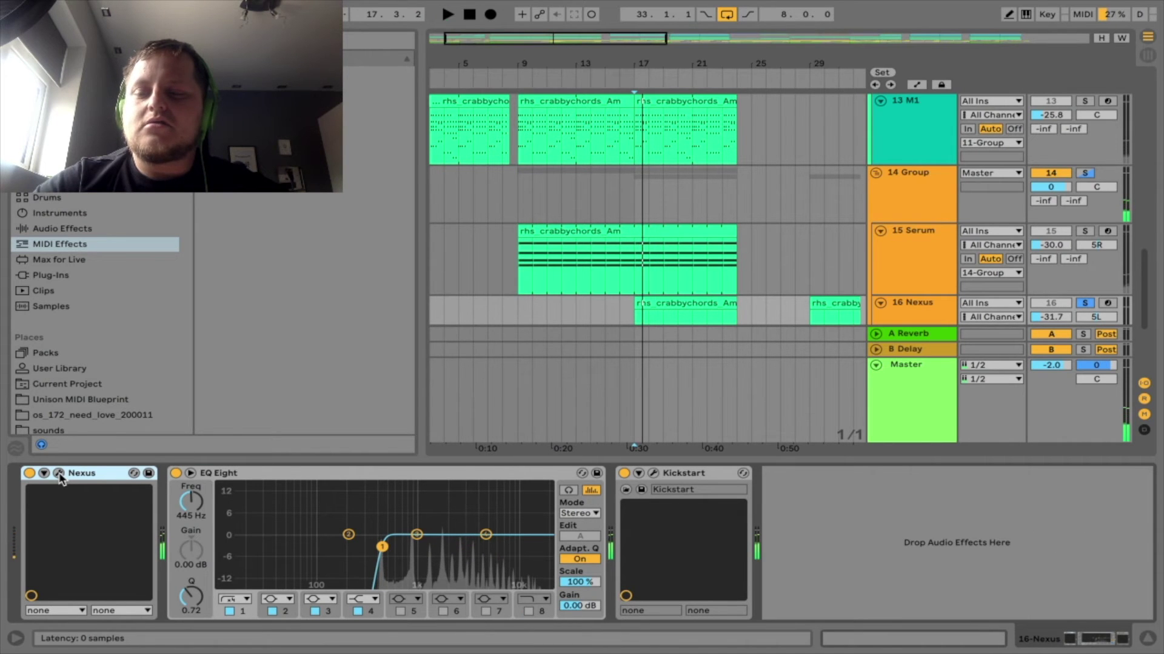
# Inspect the Nexus window with the Hanzo strings preset and the Kickstart window on 16 Nexus, closing each one.
pyautogui.click(59, 473)
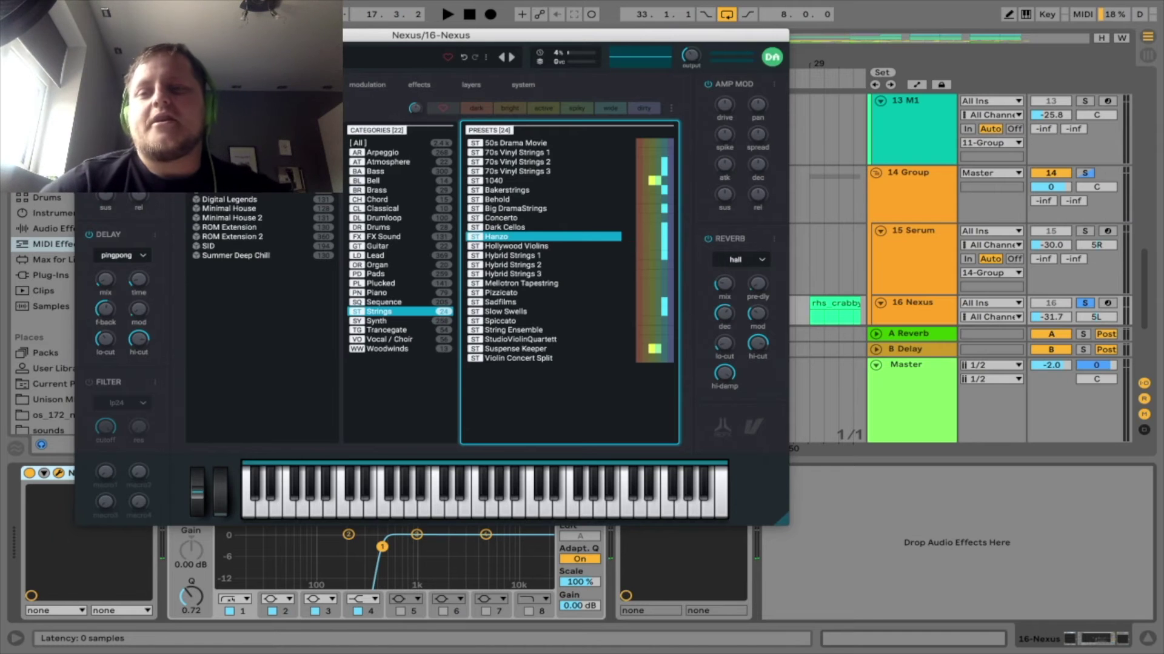
pyautogui.press('super+w')
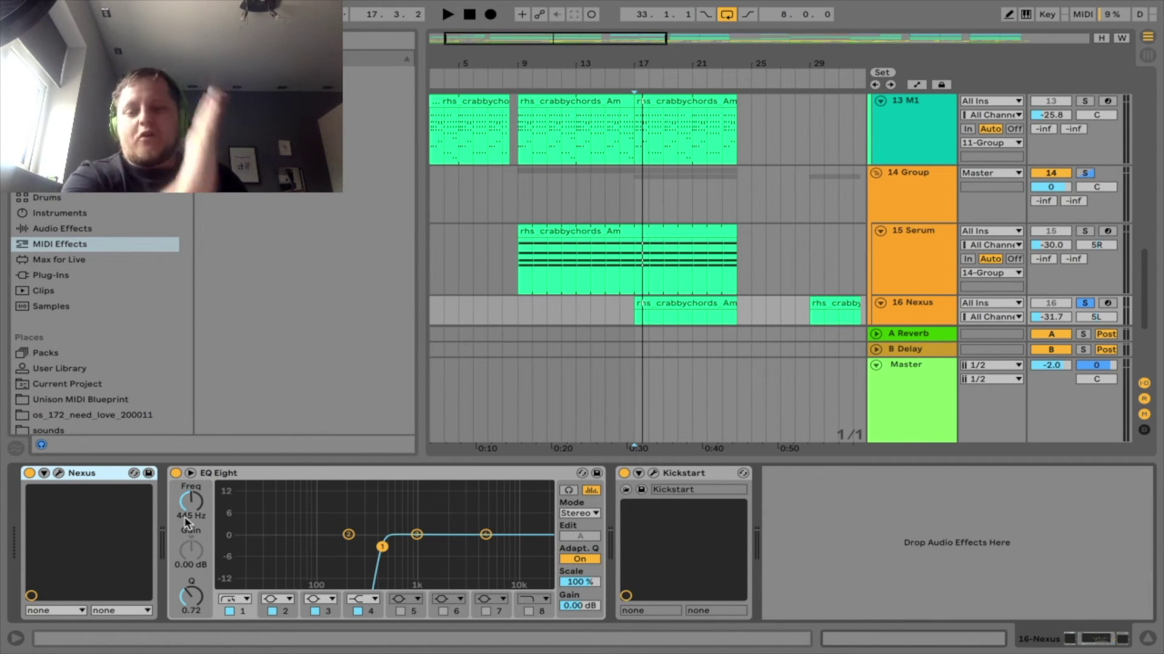
pyautogui.click(653, 475)
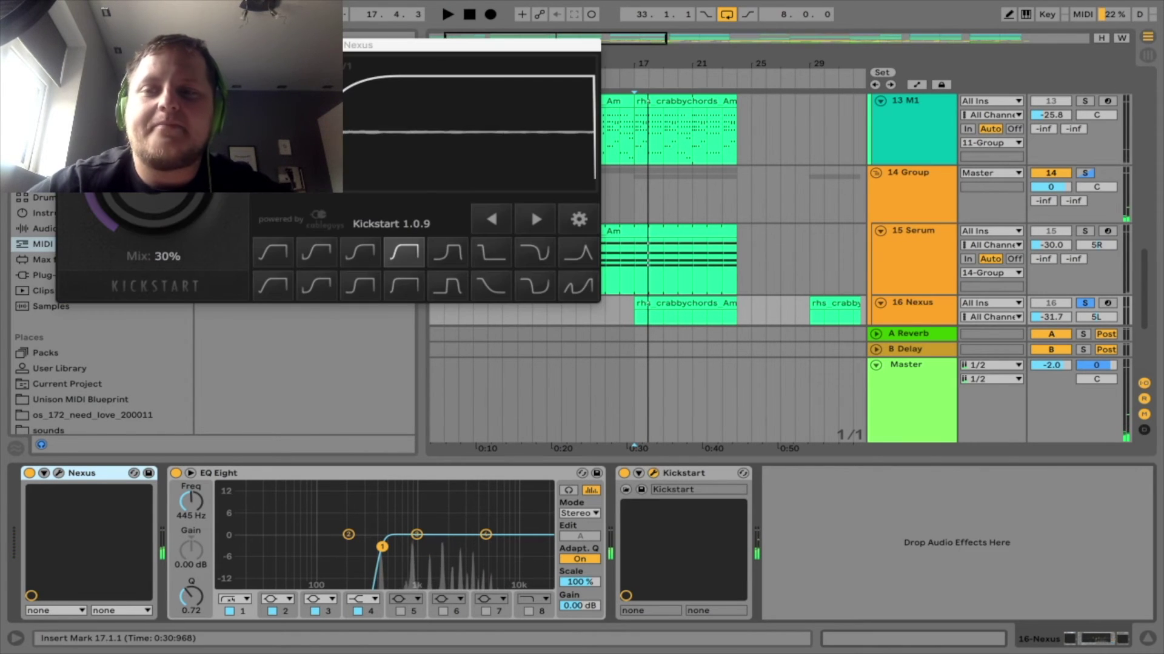
pyautogui.click(653, 473)
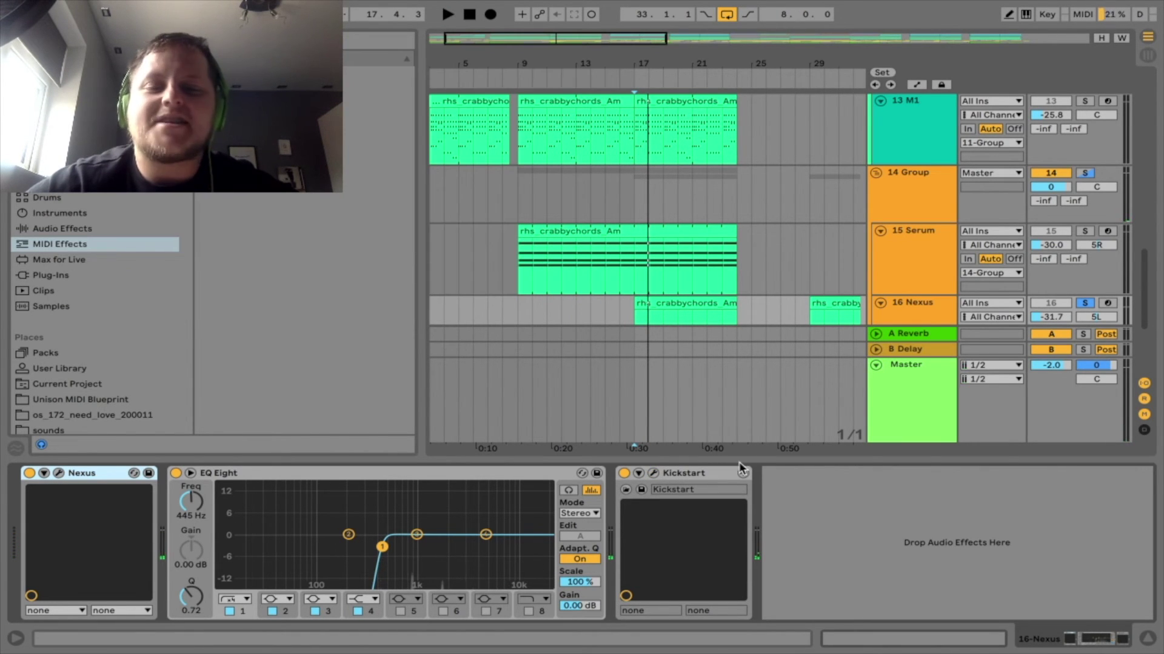
# Hide the device chain, unsolo 16 Nexus and compare the full mix from bar 17 with that track muted and active.
pyautogui.moveTo(710, 459); pyautogui.dragTo(713, 464)
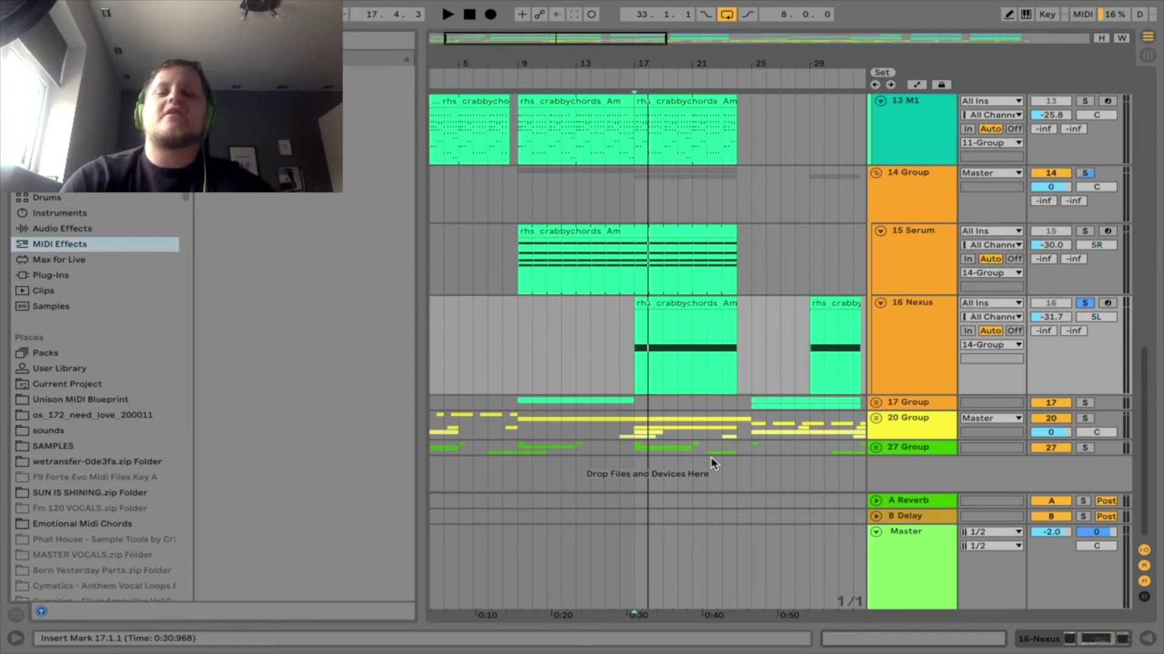
pyautogui.click(1086, 303)
pyautogui.press('space')
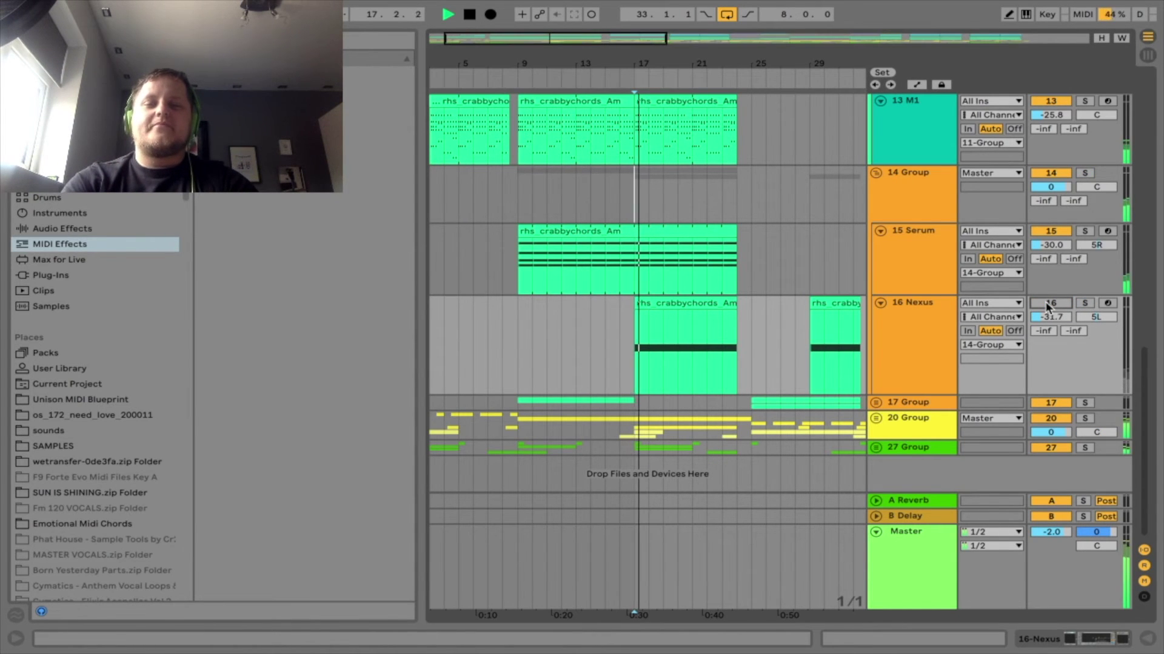
pyautogui.press('space')
pyautogui.press('space')
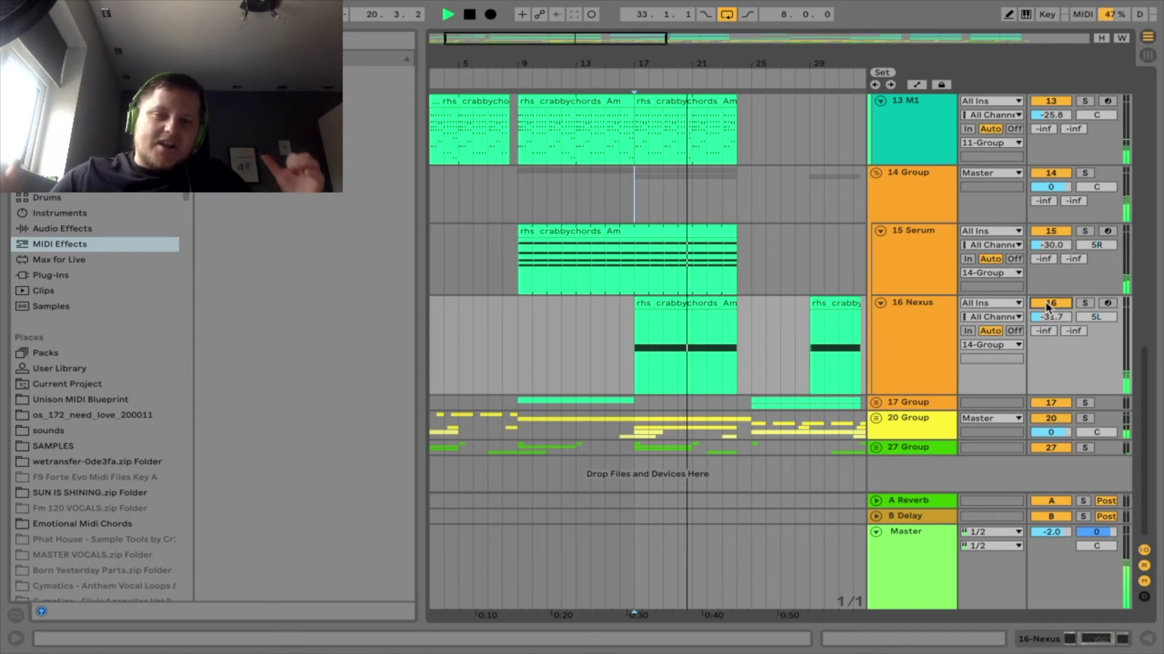
pyautogui.press('space')
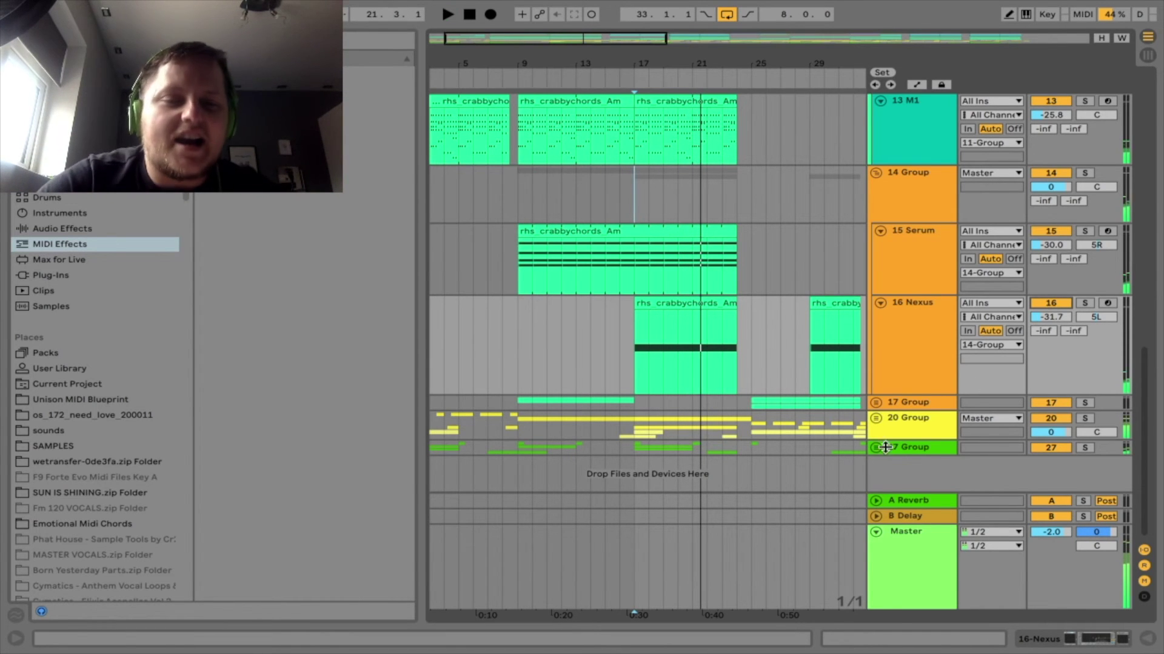
# Unfold 20 Group to show its vocal tracks and play the full mix from bar 25.
pyautogui.click(876, 419)
pyautogui.hscroll(3, 667, 374)
pyautogui.scroll(-1, 668, 374)
pyautogui.scroll(-4, 668, 373)
pyautogui.hscroll(3, 668, 373)
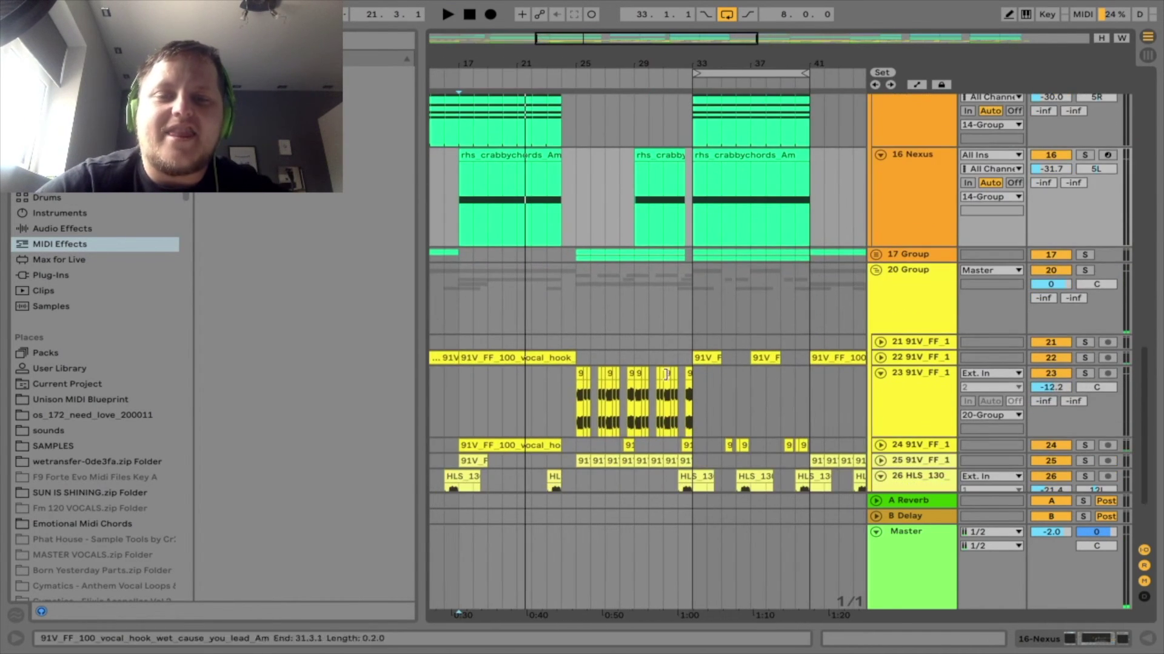
pyautogui.click(574, 303)
pyautogui.press('space')
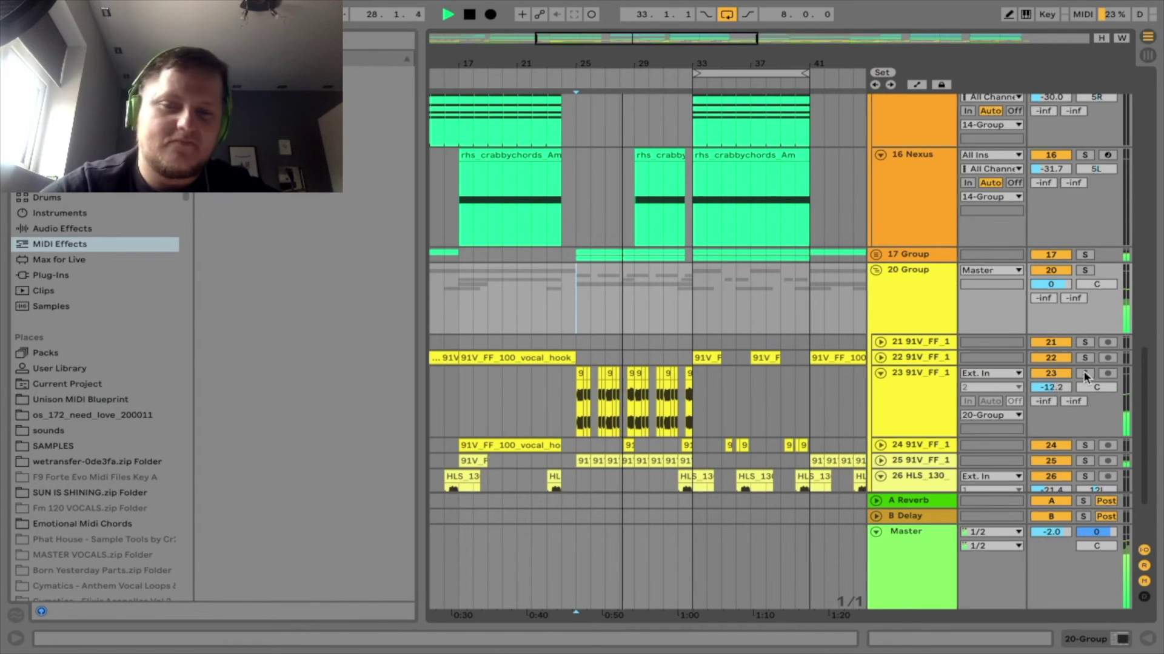
pyautogui.press('space')
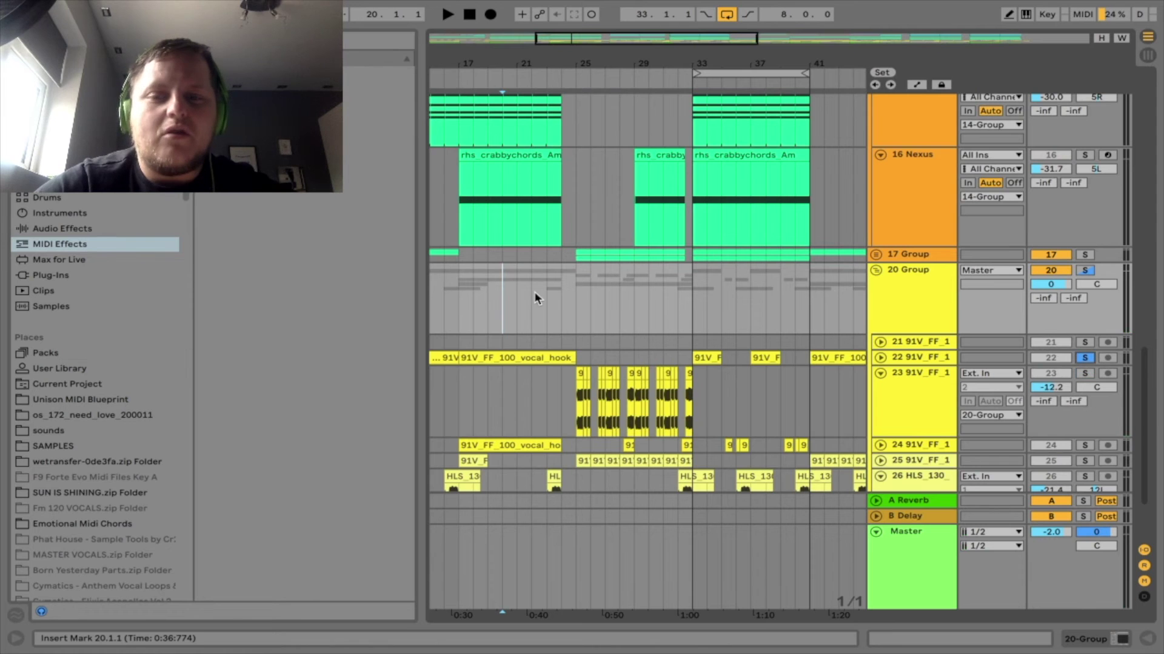
# Play soloed vocal track 22 from bar 17 and unfold it to show its waveforms.
pyautogui.click(459, 312)
pyautogui.press('space')
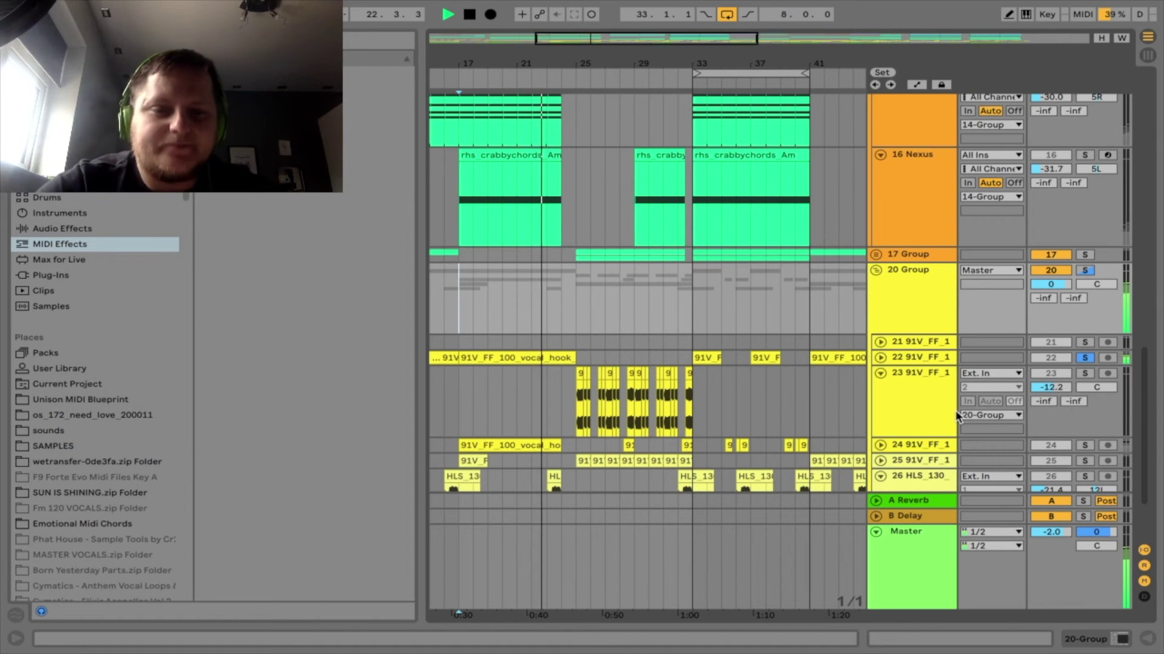
pyautogui.click(880, 358)
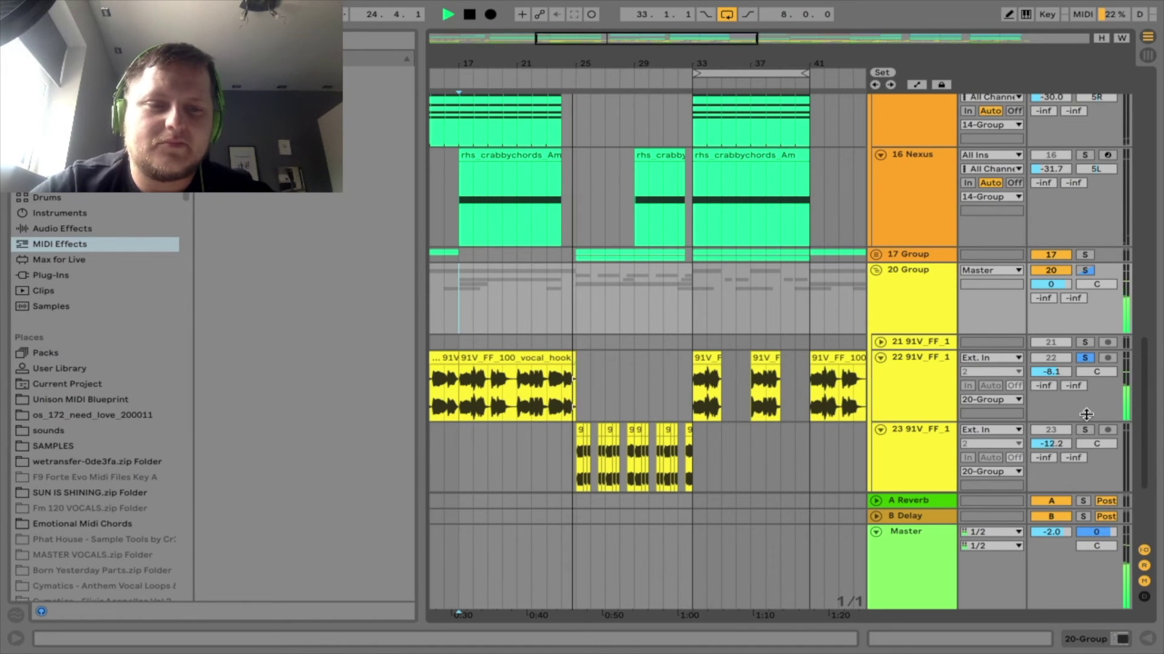
# Try extending the first vocal clip on soloed track 23 to 26.3.1 and audition it as an uncut phrase from bar 25.
pyautogui.moveTo(626, 38); pyautogui.dragTo(626, 50)
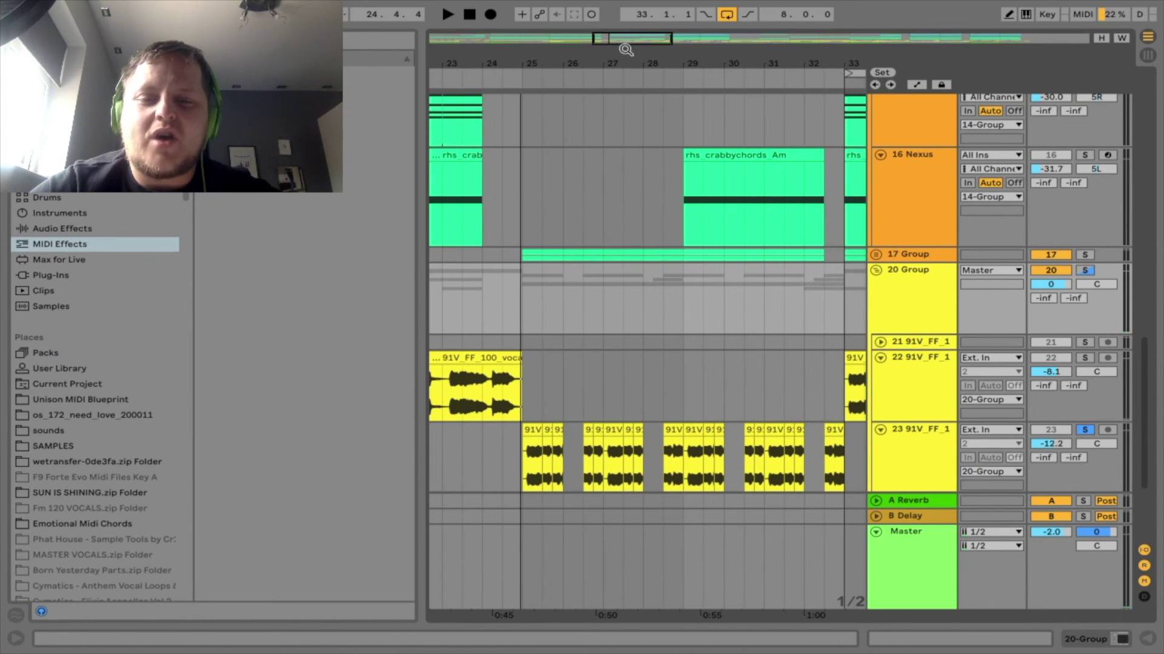
pyautogui.click(536, 432)
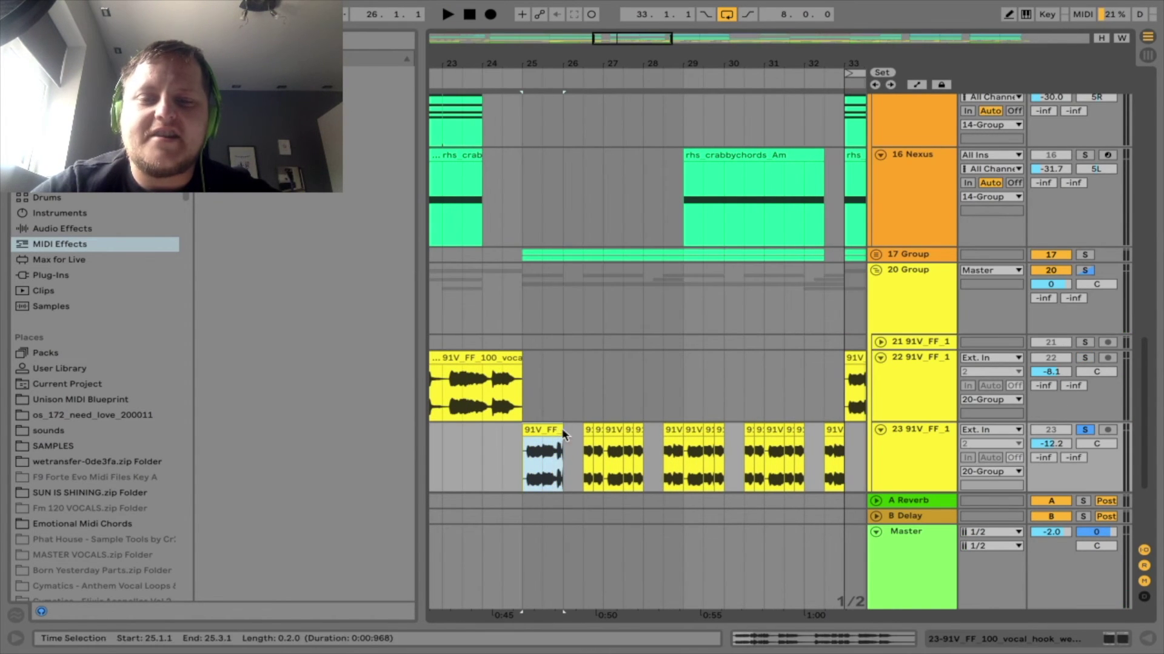
pyautogui.press('space')
pyautogui.moveTo(563, 434); pyautogui.dragTo(582, 433)
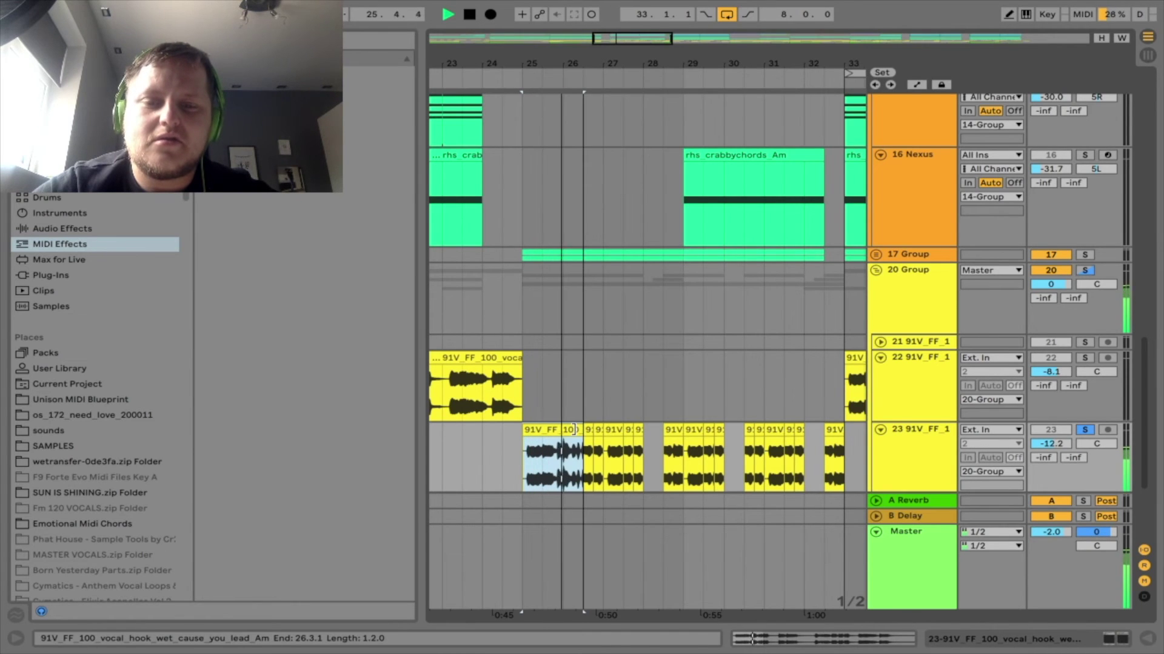
pyautogui.hotkey('ctrl', 'z')
pyautogui.press('space')
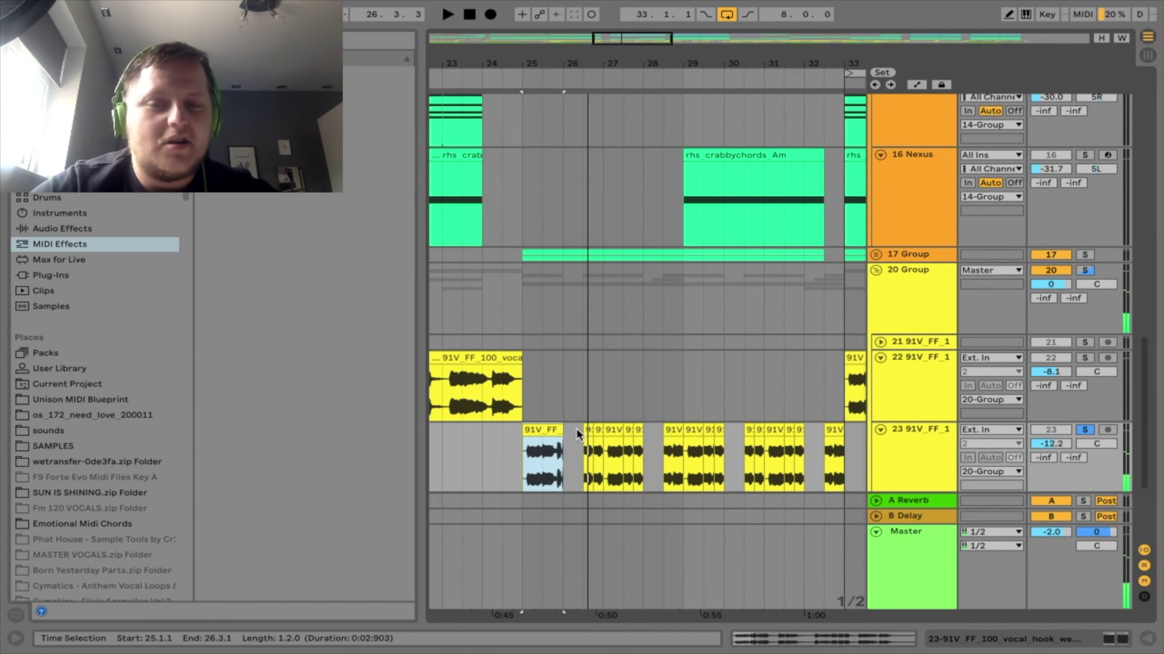
# Play the chopped vocal on track 23 from bar 25, then unsolo it during playback to hear the full mix.
pyautogui.click(515, 434)
pyautogui.press('space')
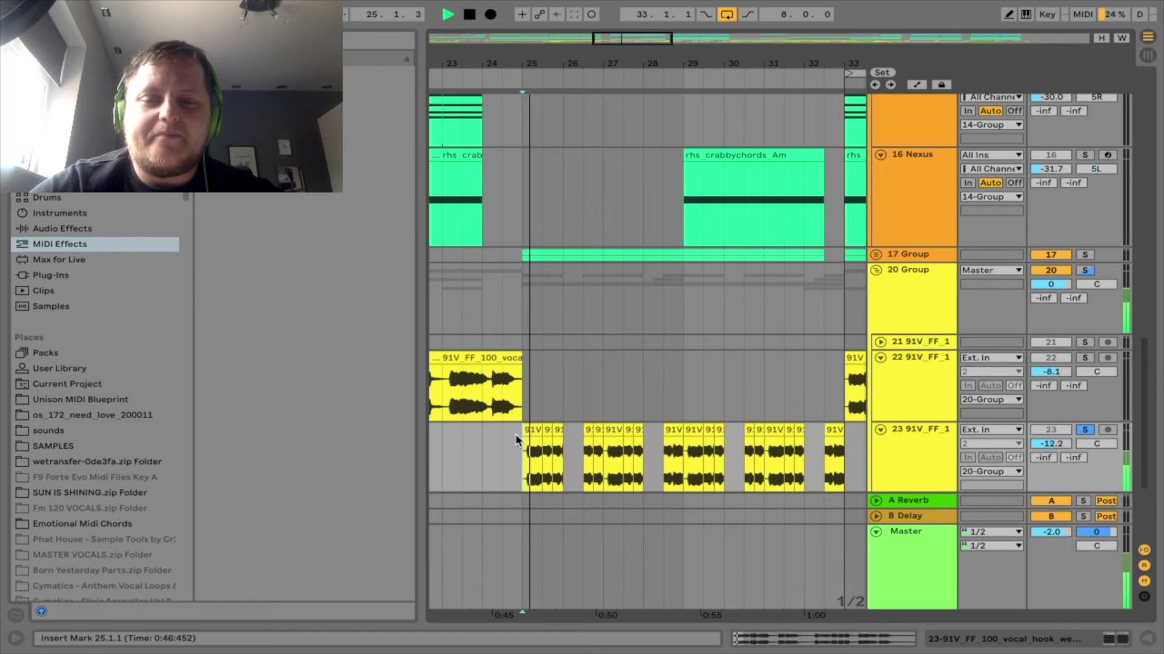
pyautogui.click(1084, 430)
pyautogui.scroll(-5, 885, 350)
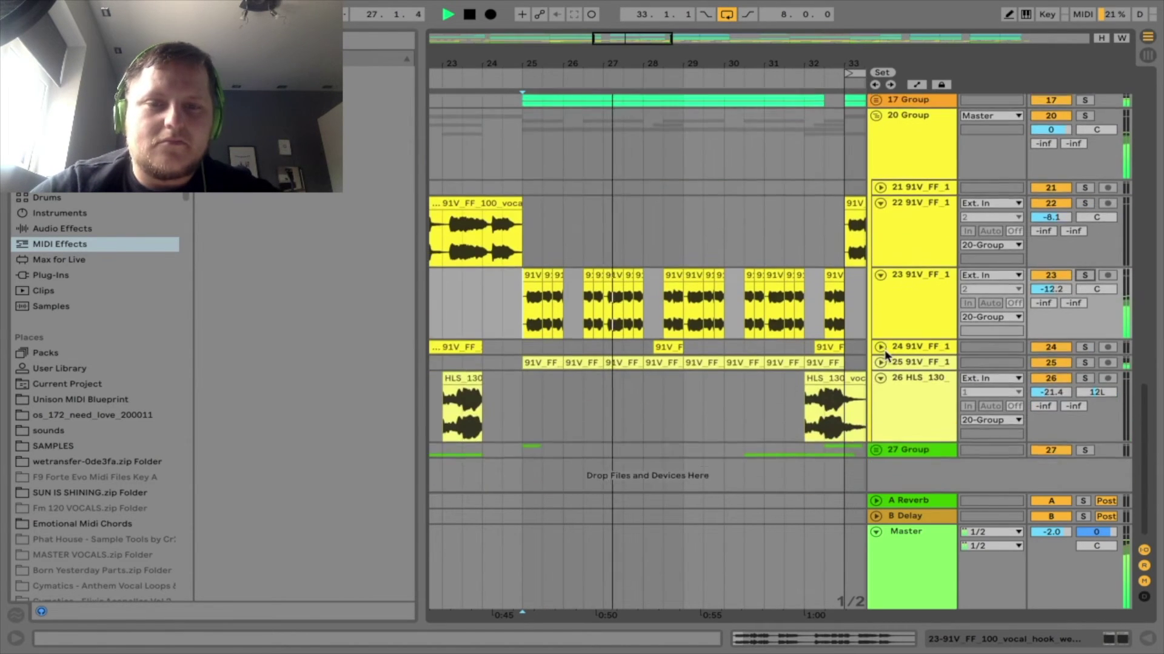
pyautogui.scroll(2, 884, 350)
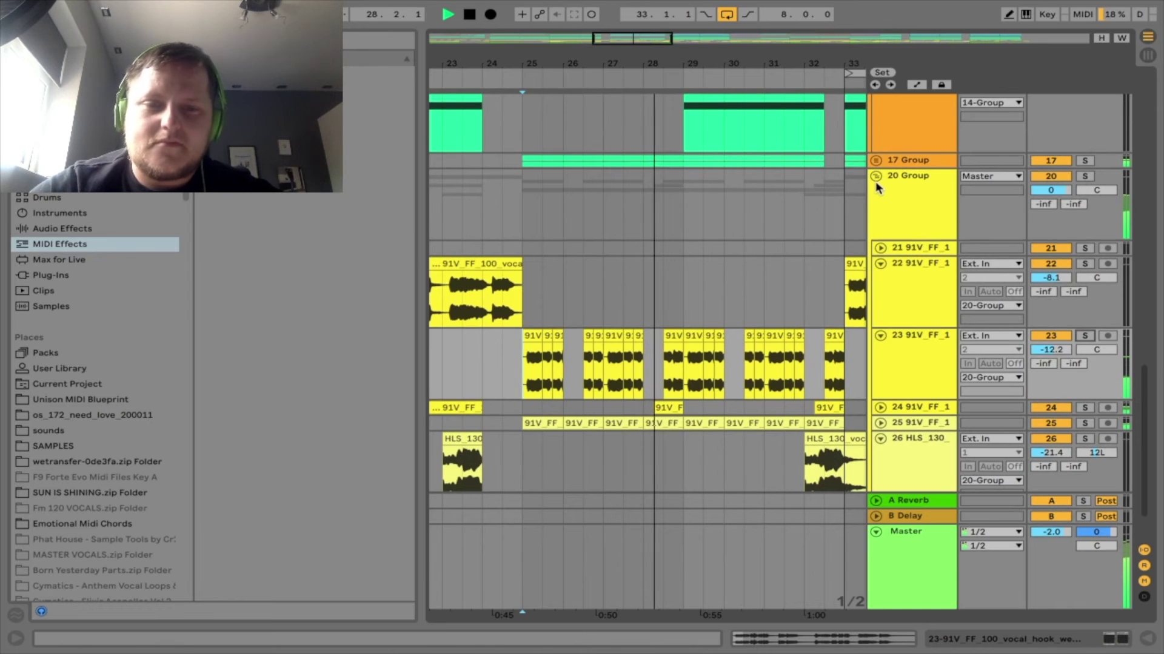
pyautogui.press('space')
# Inspect The Glue compressor on 20 Group while playing from bar 25, then close its window and hide the device chain.
pyautogui.doubleClick(904, 342)
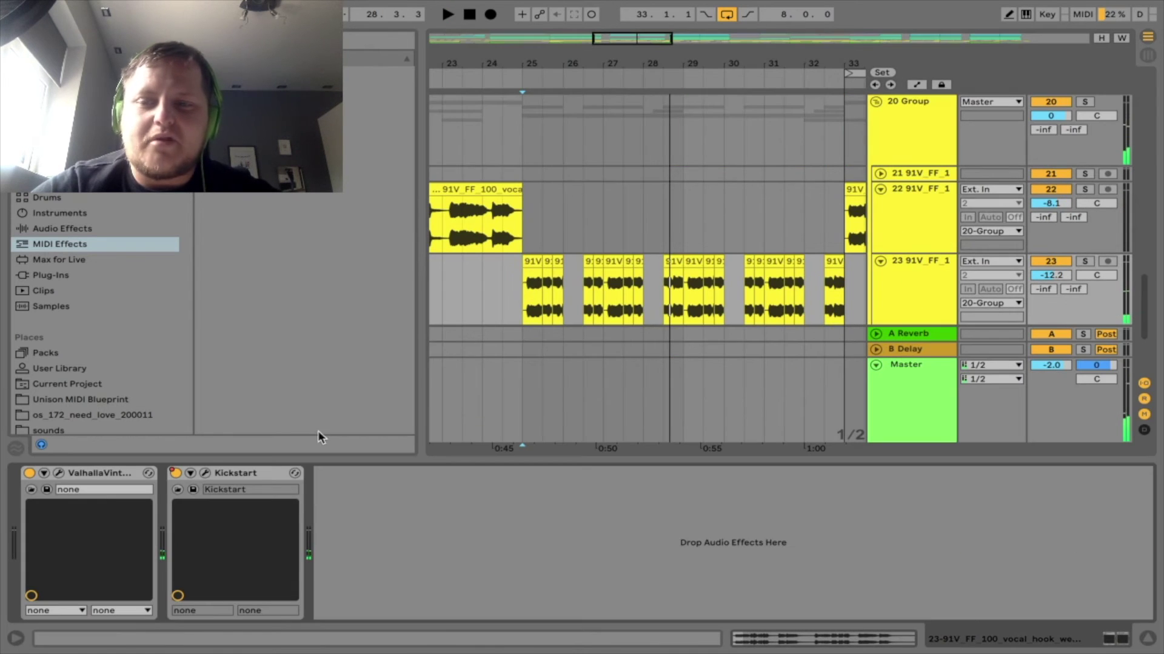
pyautogui.click(922, 143)
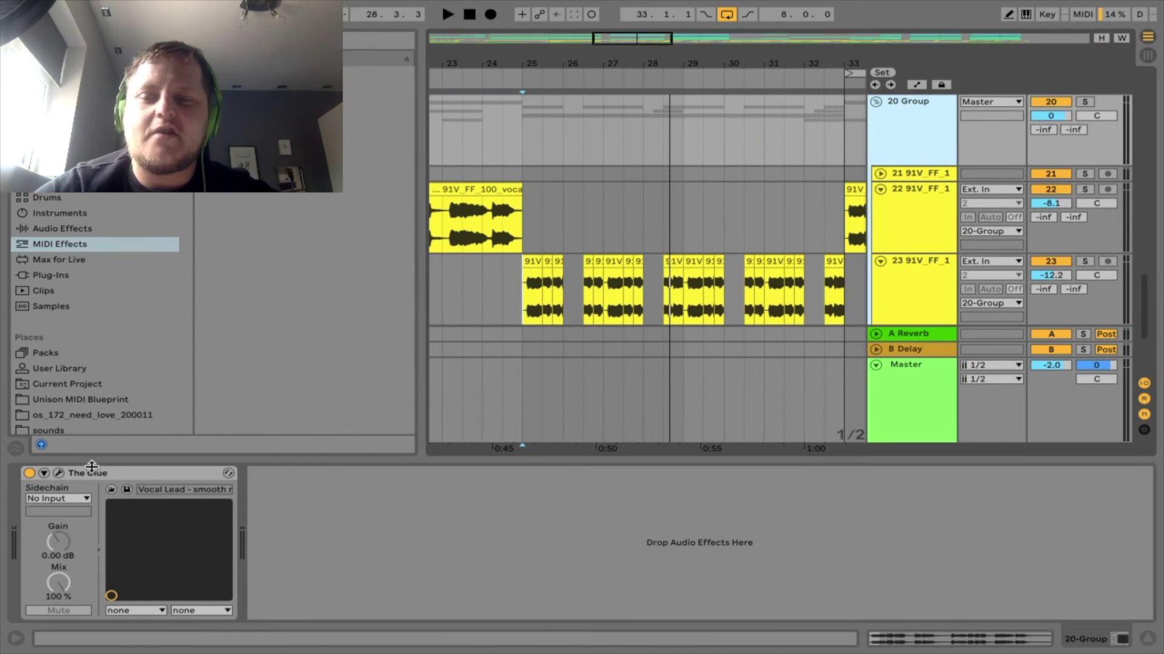
pyautogui.click(58, 473)
pyautogui.press('space')
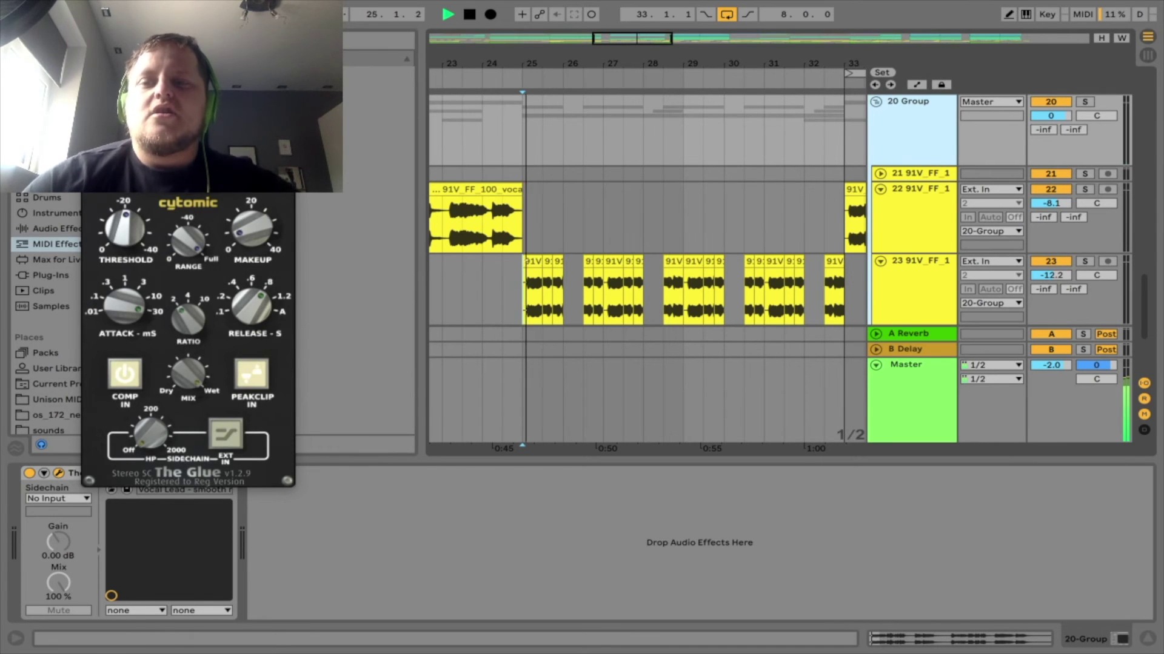
pyautogui.press('super+alt+p')
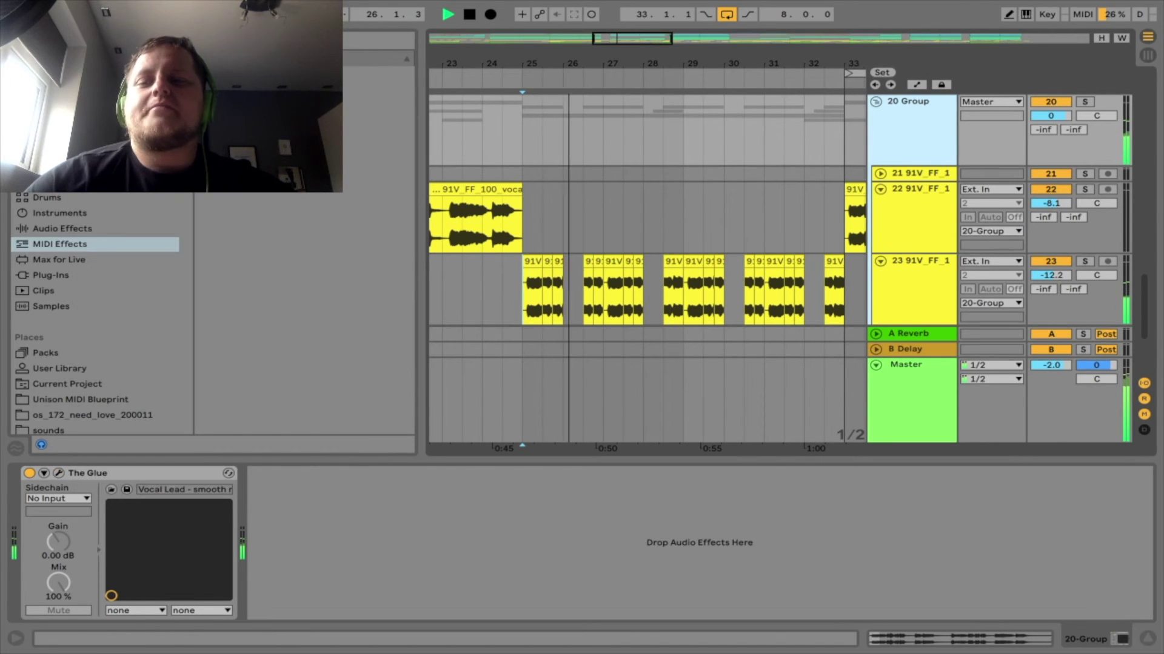
pyautogui.press('super+alt+l')
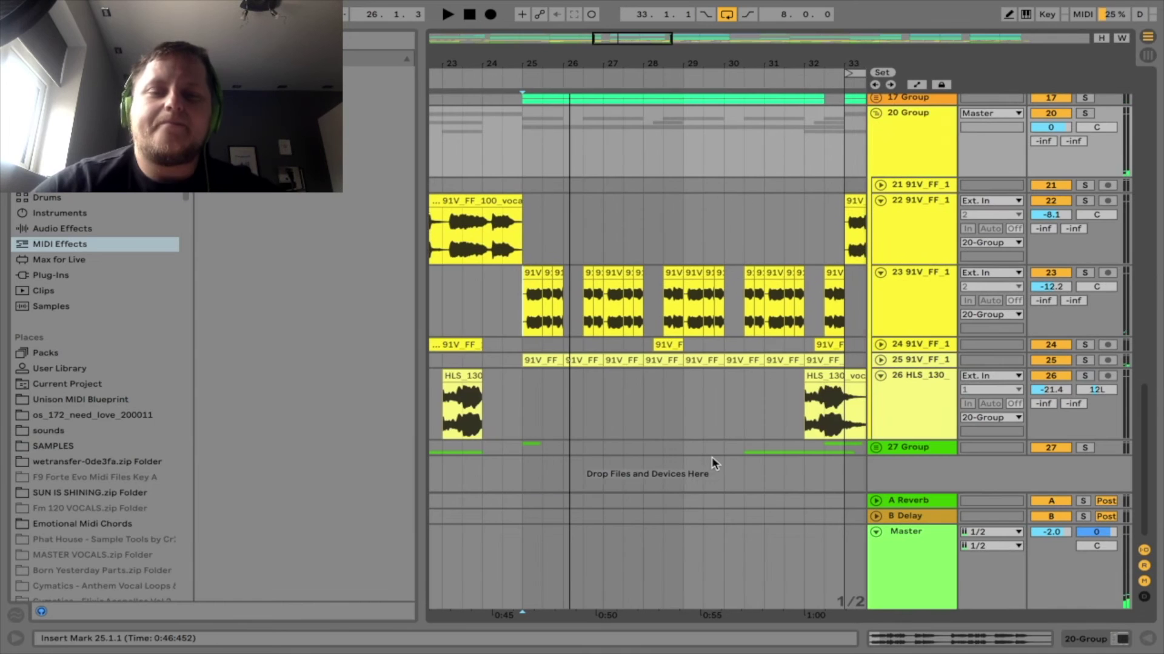
# Unfold vocal track 25, audition it soloed from bar 25 and unsolo it.
pyautogui.hscroll(1, 713, 459)
pyautogui.click(878, 361)
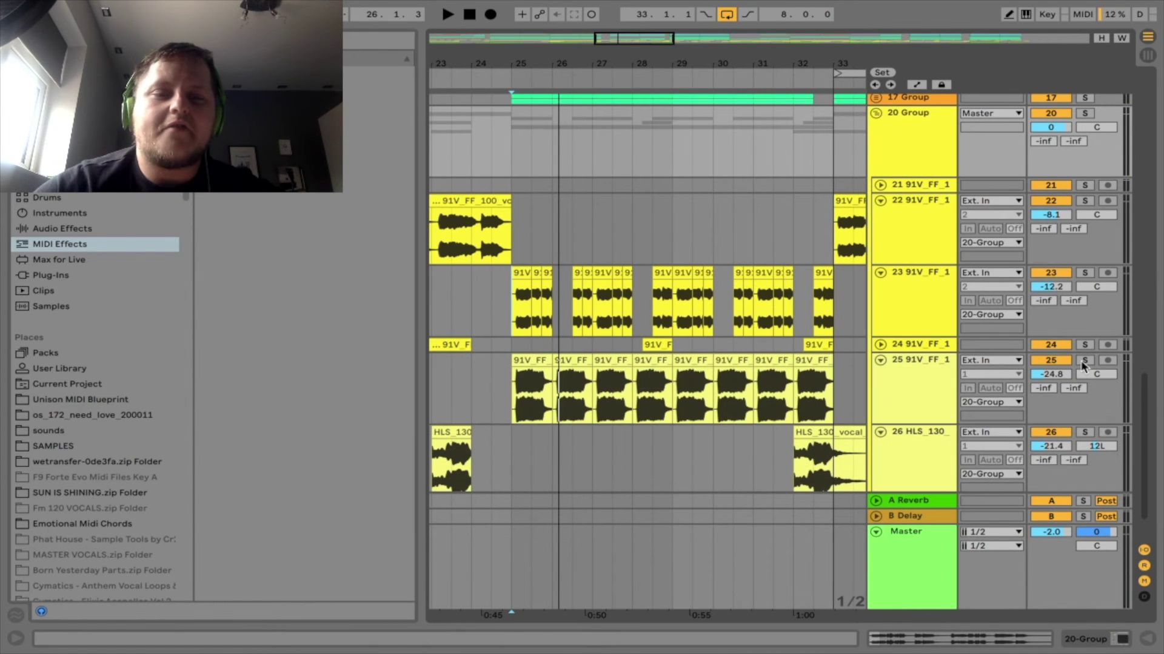
pyautogui.click(530, 360)
pyautogui.press('space')
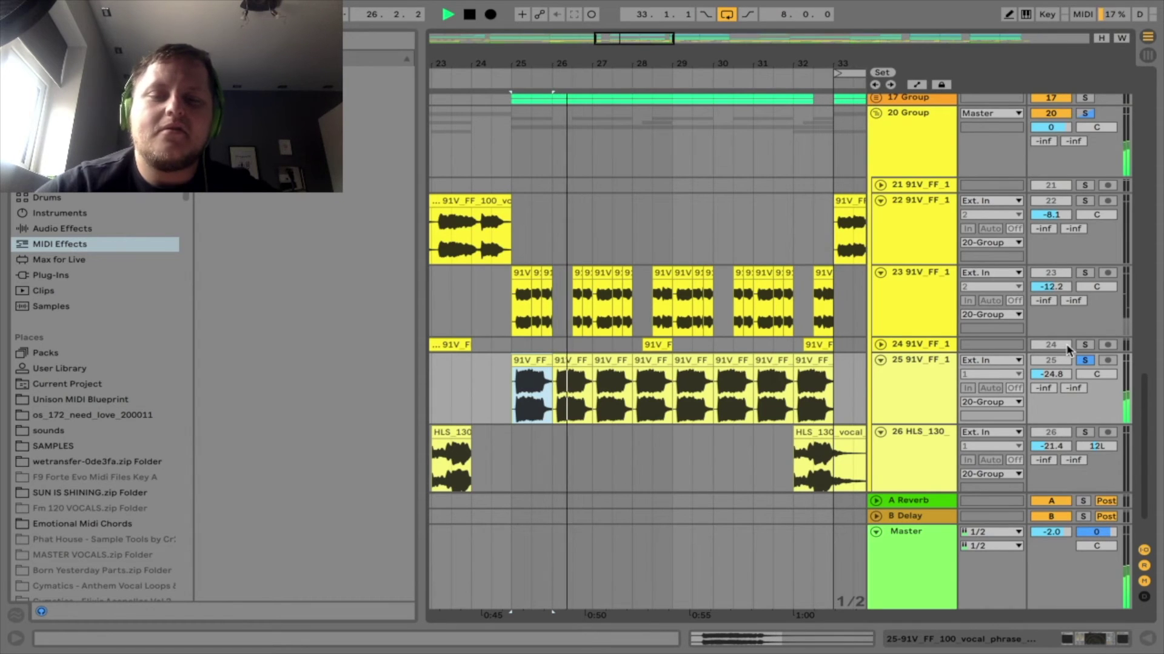
pyautogui.press('space')
pyautogui.click(1085, 360)
# Solo the vocal adlib track 26 and play its clips from bars 23 and 32.
pyautogui.scroll(-2, 733, 441)
pyautogui.hscroll(3, 733, 441)
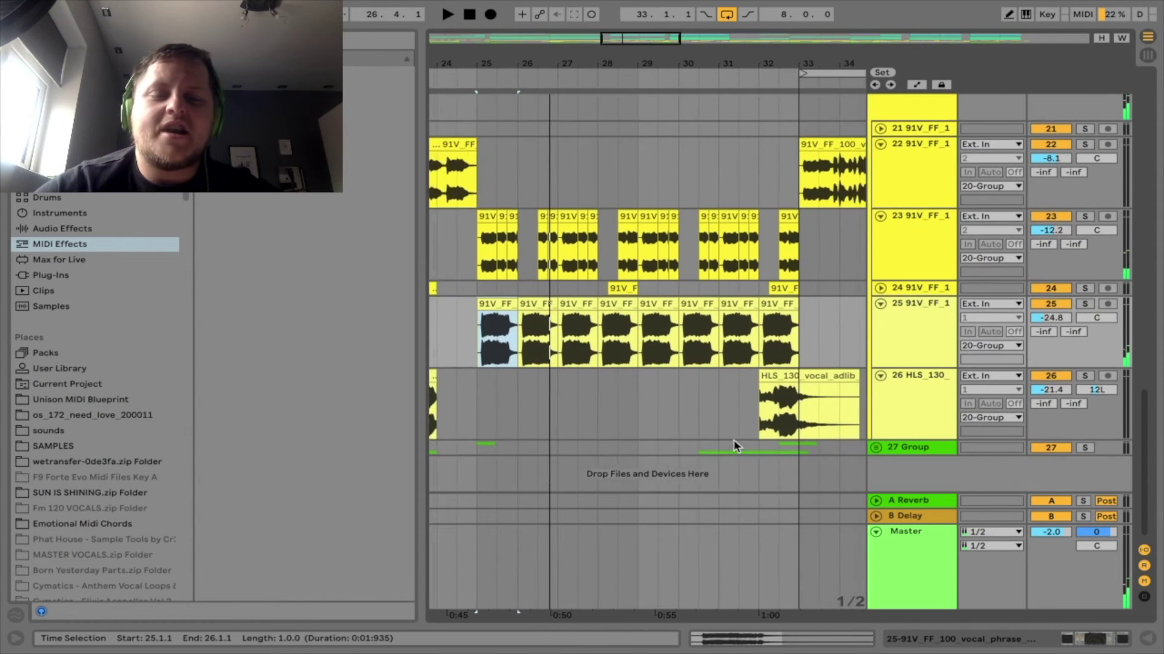
pyautogui.hscroll(-2, 734, 447)
pyautogui.click(726, 418)
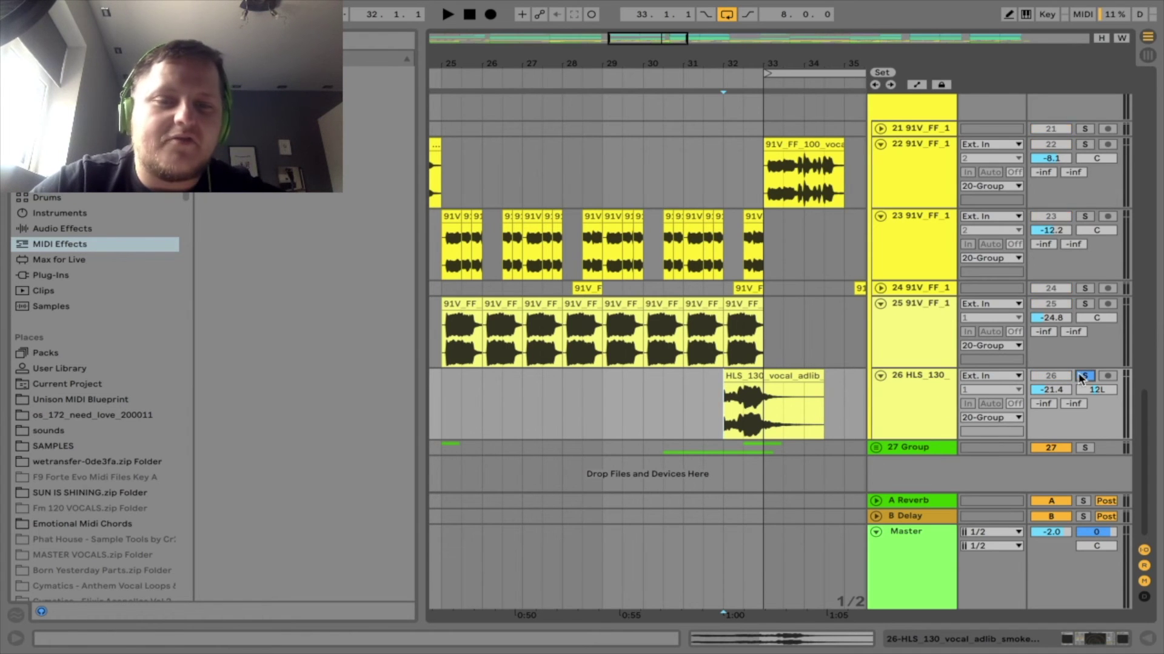
pyautogui.hscroll(-3, 567, 392)
pyautogui.press('space')
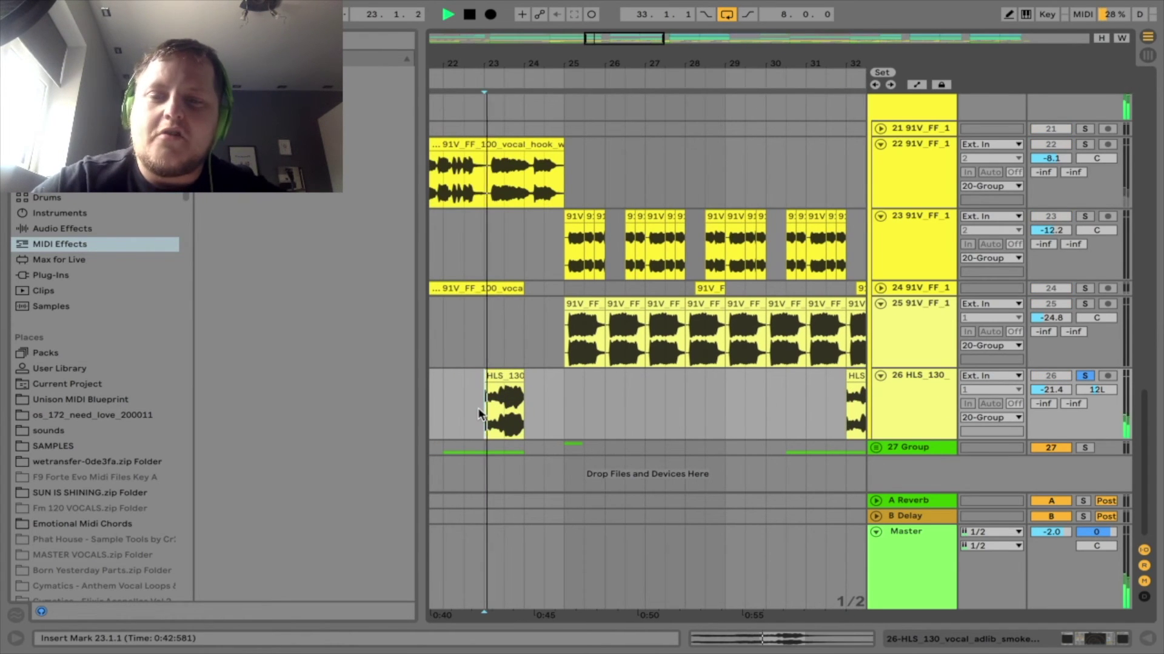
pyautogui.press('space')
pyautogui.hscroll(4, 636, 382)
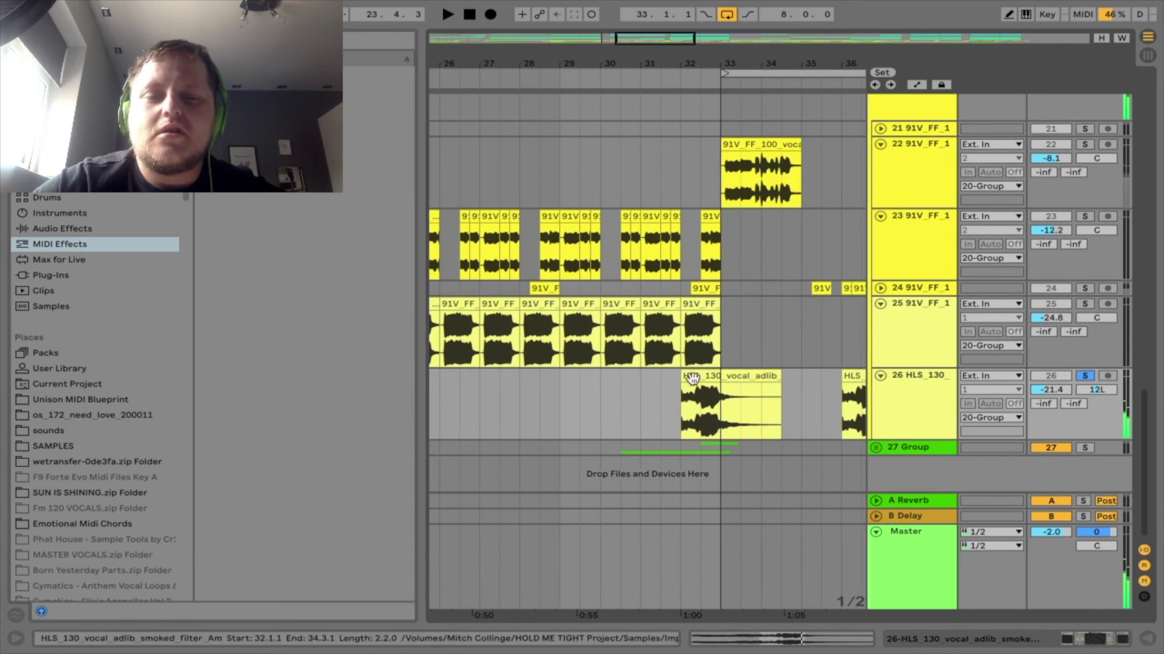
pyautogui.press('space')
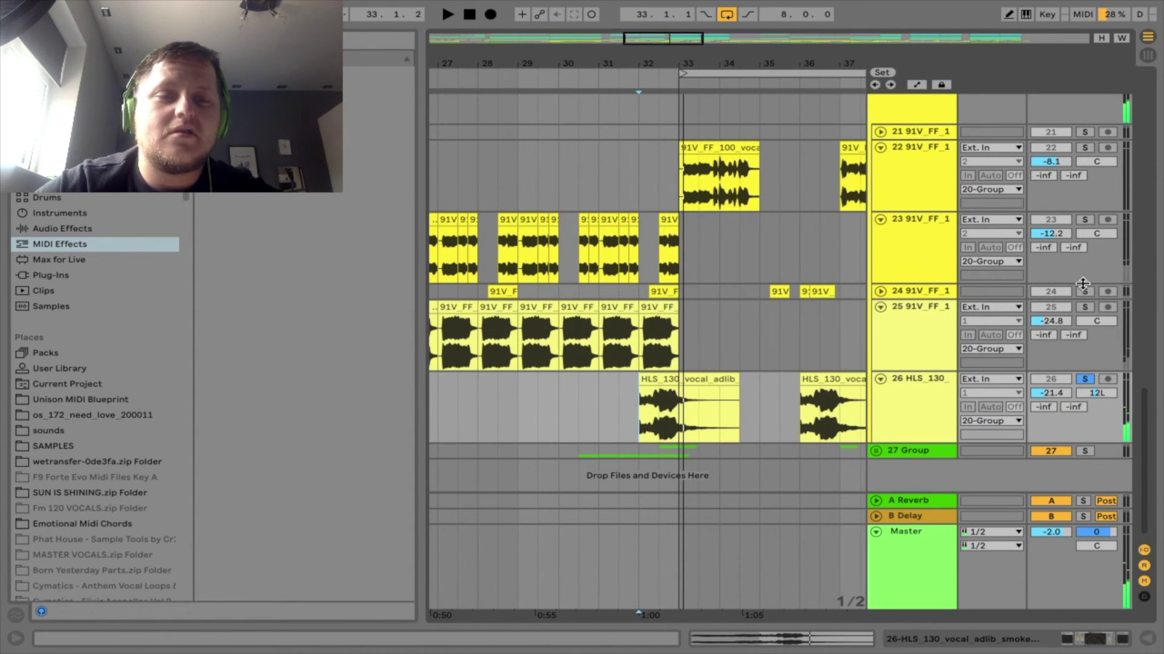
# Unfold vocal track 24, audition its clip at 28.2.1 soloed, then play it unsoloed with the full mix.
pyautogui.click(880, 291)
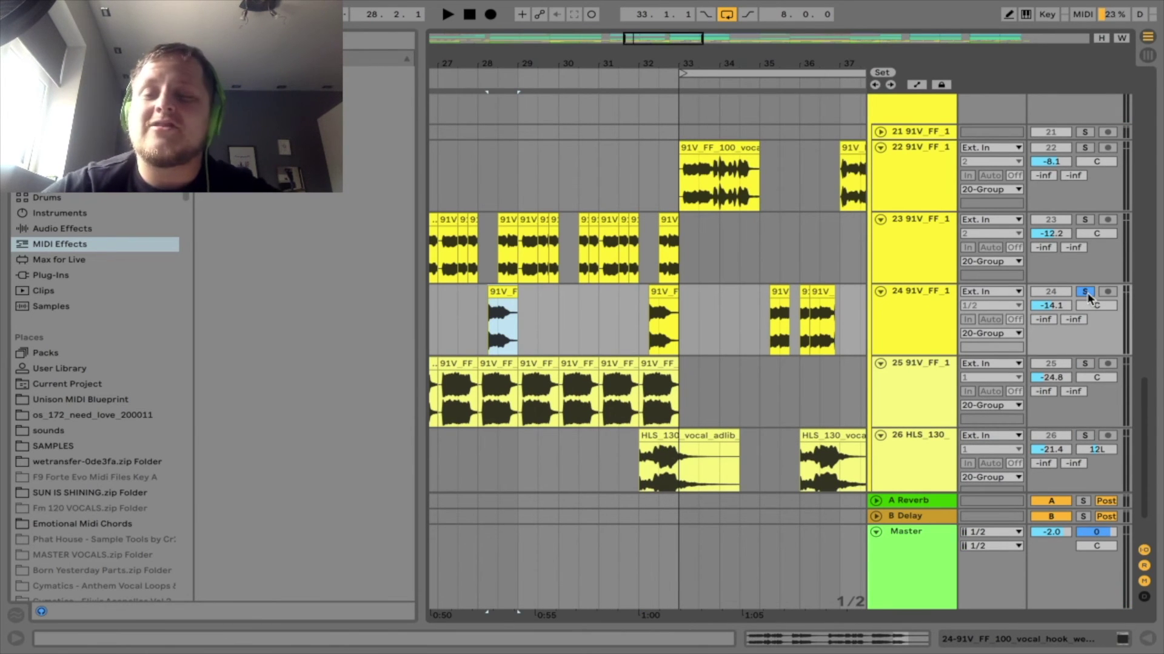
pyautogui.press('space')
pyautogui.press('space')
pyautogui.click(1087, 296)
pyautogui.press('space')
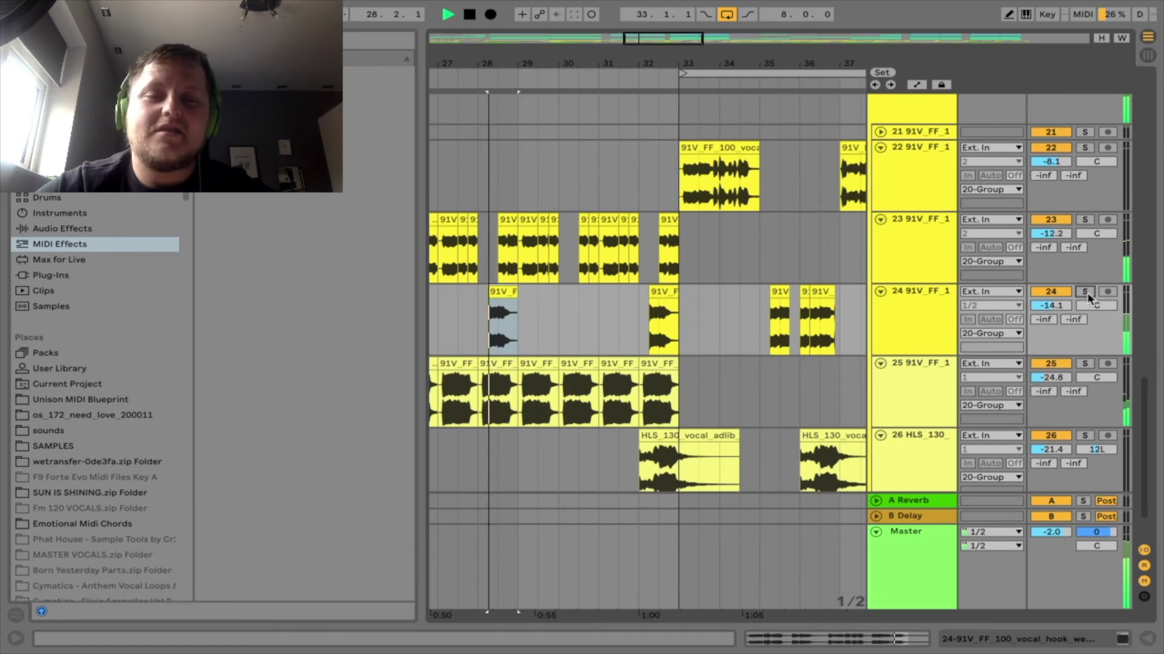
pyautogui.press('space')
# Reopen The Glue window on 20 Group during playback from 28.2.1, then close it and hide the device chain.
pyautogui.doubleClick(929, 119)
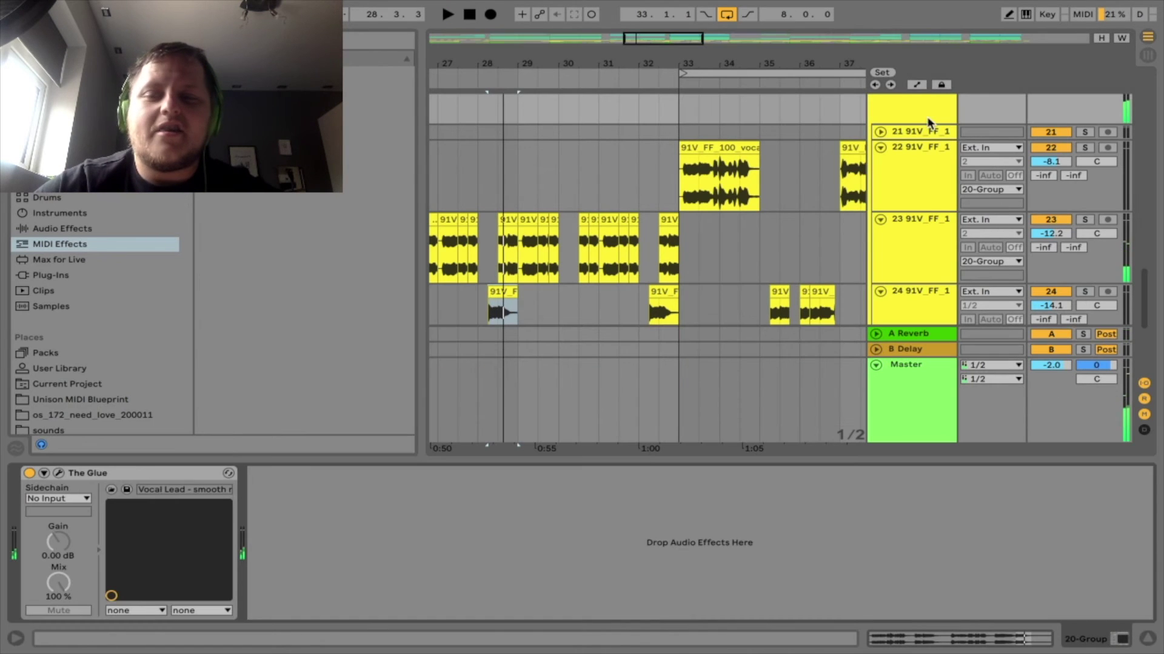
pyautogui.click(58, 473)
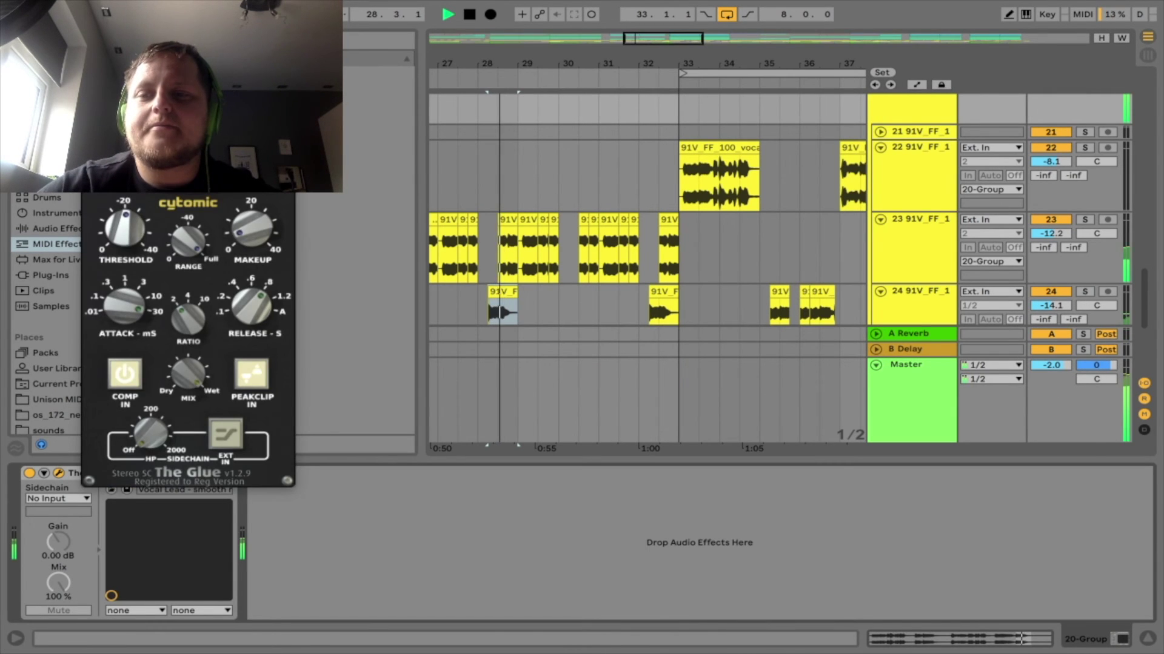
pyautogui.press('super+alt+p')
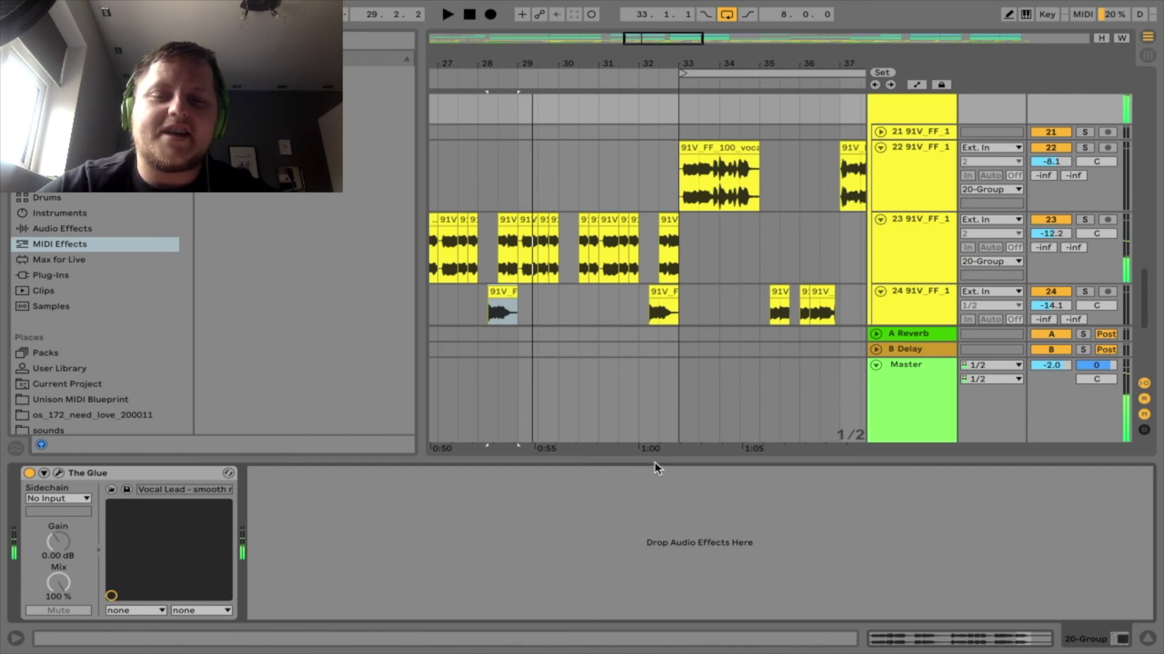
pyautogui.moveTo(633, 458); pyautogui.dragTo(633, 464)
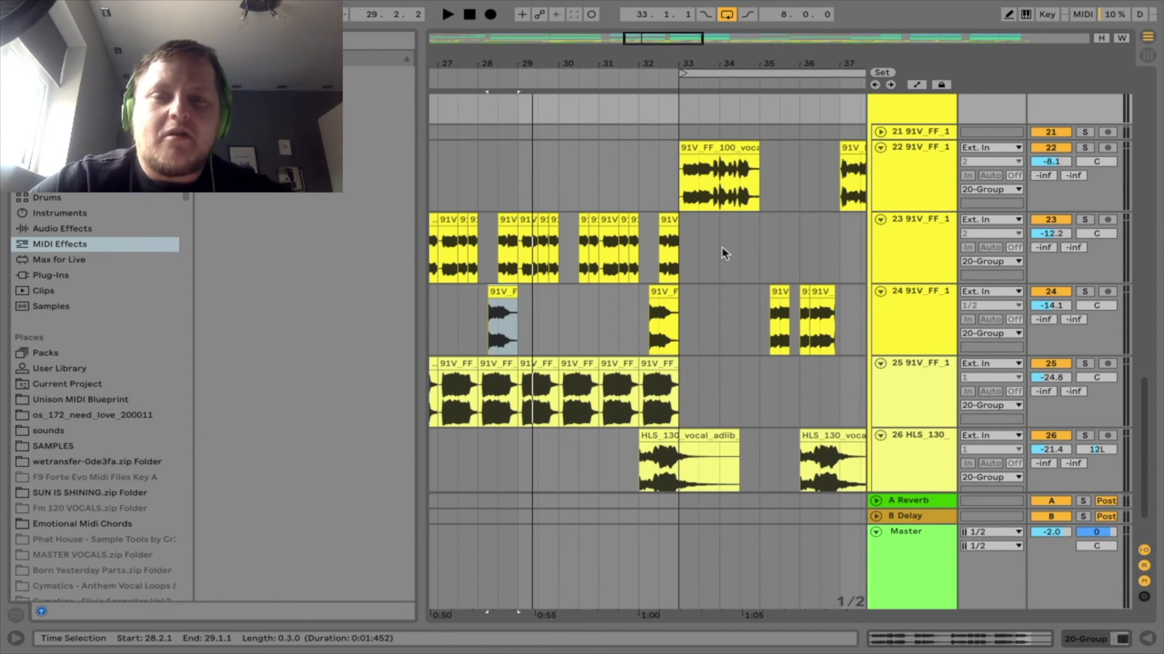
# Unfold 17 Group, solo 18 Serum and play its bass clip from bar 33.
pyautogui.scroll(5, 706, 215)
pyautogui.click(876, 248)
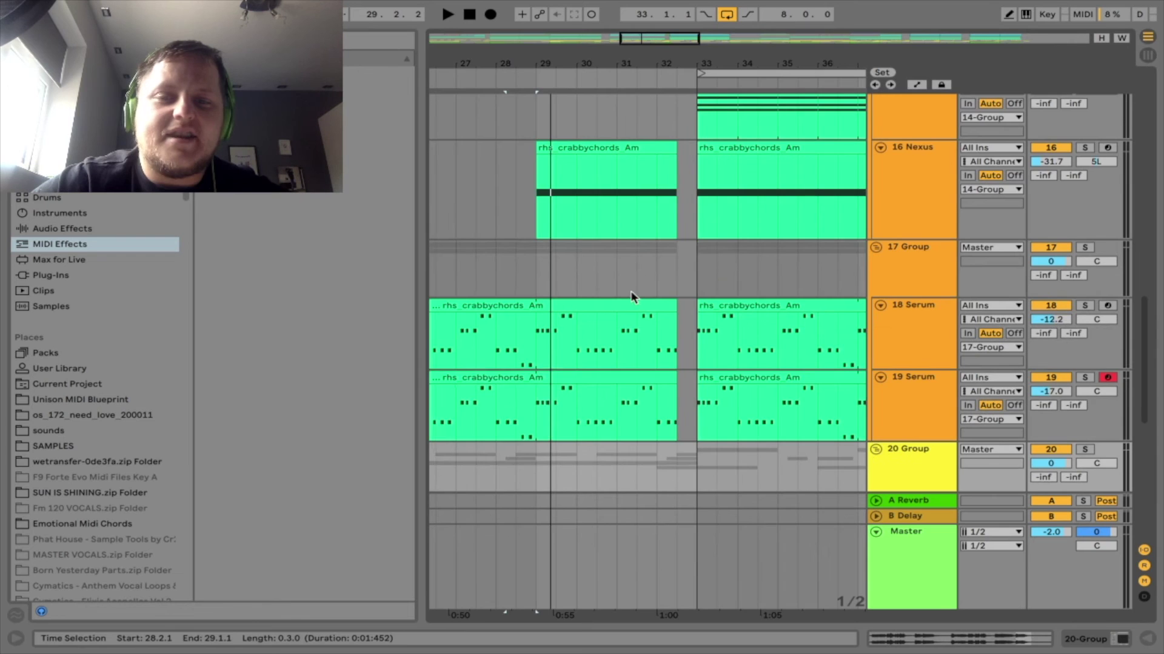
pyautogui.hscroll(2, 634, 286)
pyautogui.scroll(-1, 633, 286)
pyautogui.click(636, 276)
pyautogui.click(1085, 272)
pyautogui.press('space')
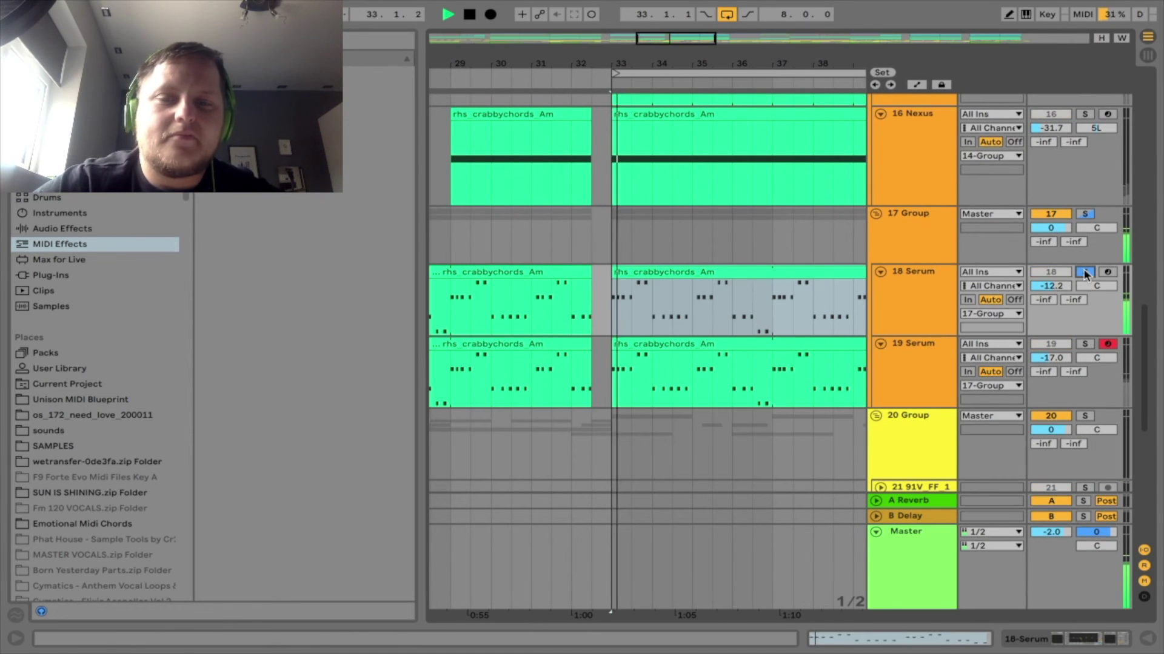
# Display the device chain of 18 Serum with the PS Bass 15 preset and stop playback.
pyautogui.doubleClick(915, 297)
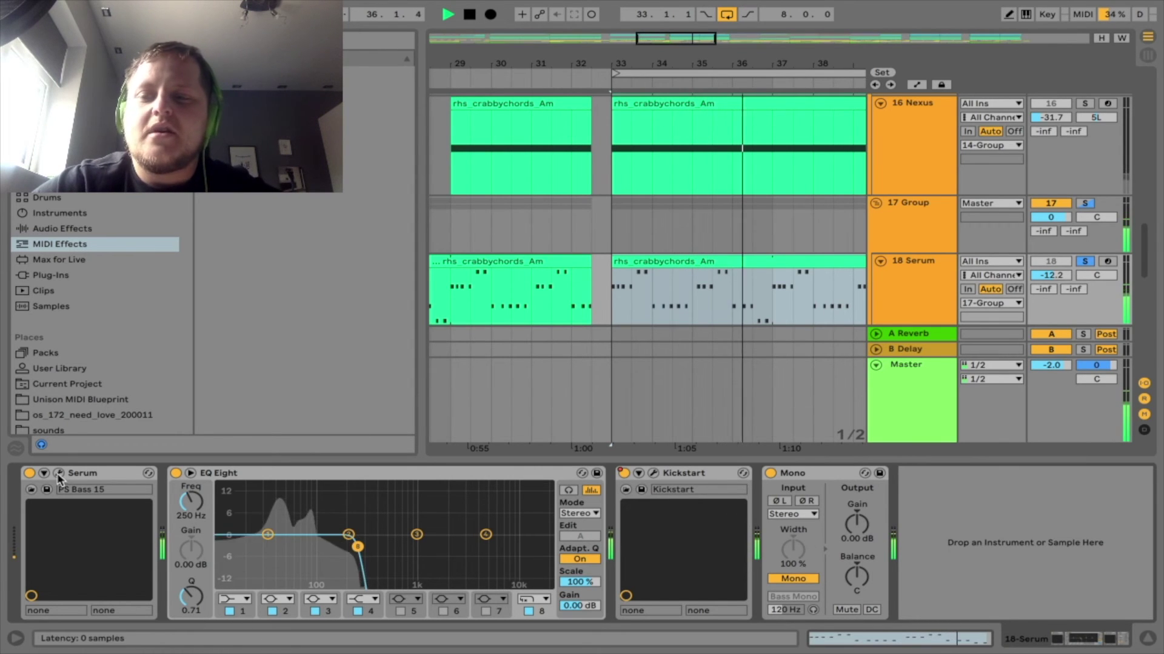
pyautogui.press('space')
pyautogui.hotkey('ctrl', 'd')
# Play soloed 19 Serum from bar 33 and display its device chain with the Bass - Solid FM preset.
pyautogui.press('space')
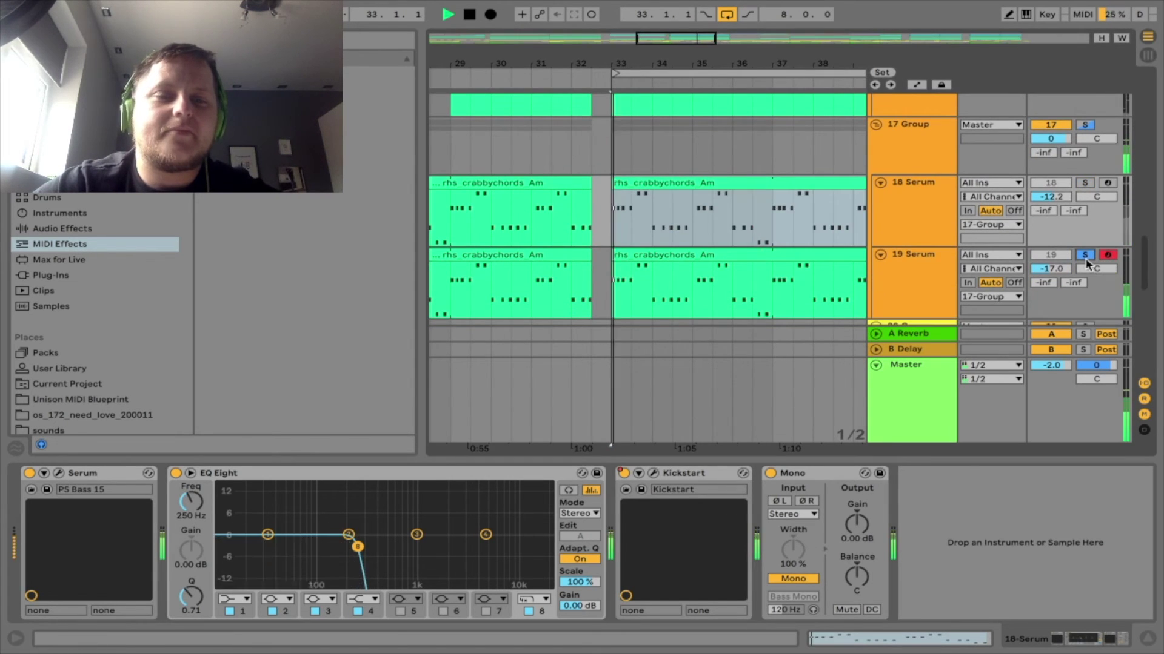
pyautogui.click(915, 272)
pyautogui.press('space')
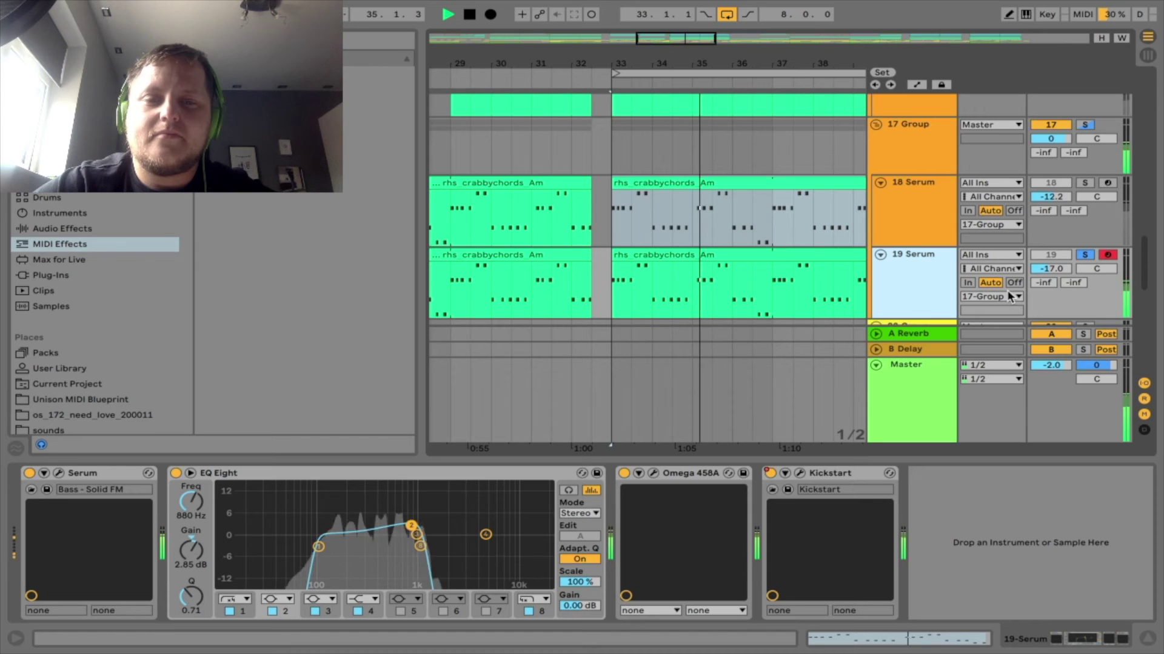
# Take 19 Serum out of solo, stop playback and hide its device chain.
pyautogui.click(1084, 256)
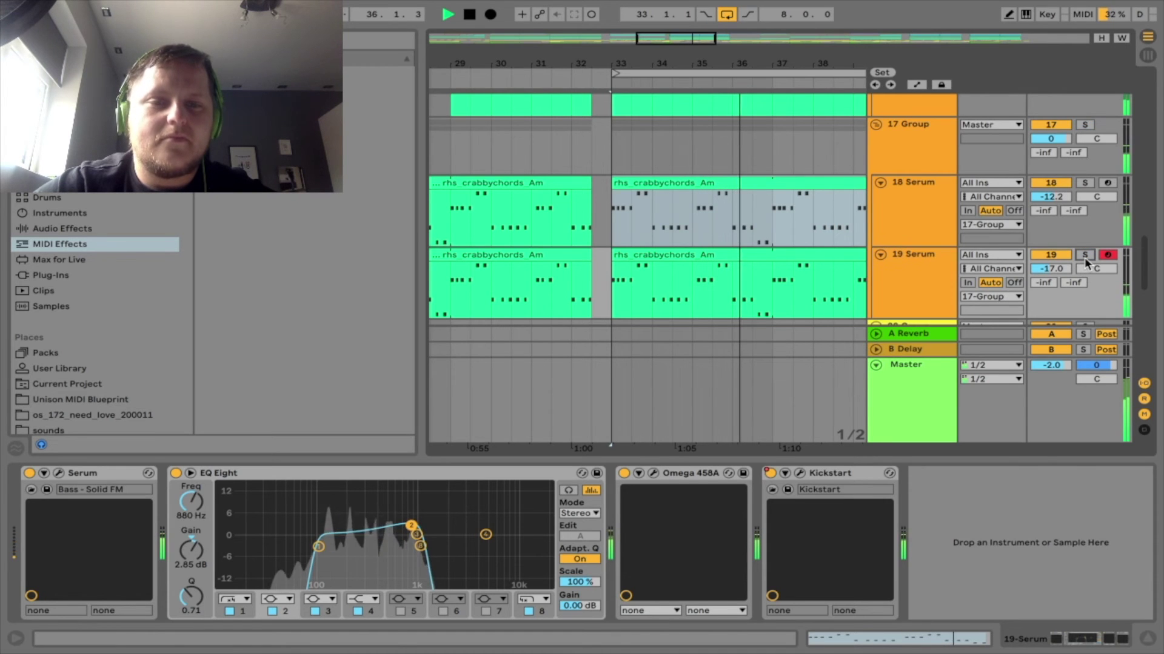
pyautogui.press('space')
pyautogui.click(661, 461)
# Play the full mix from bar 33 and follow the vocal clips in 20 Group.
pyautogui.scroll(-2, 661, 460)
pyautogui.hscroll(2, 661, 460)
pyautogui.scroll(-1, 662, 461)
pyautogui.hscroll(1, 661, 461)
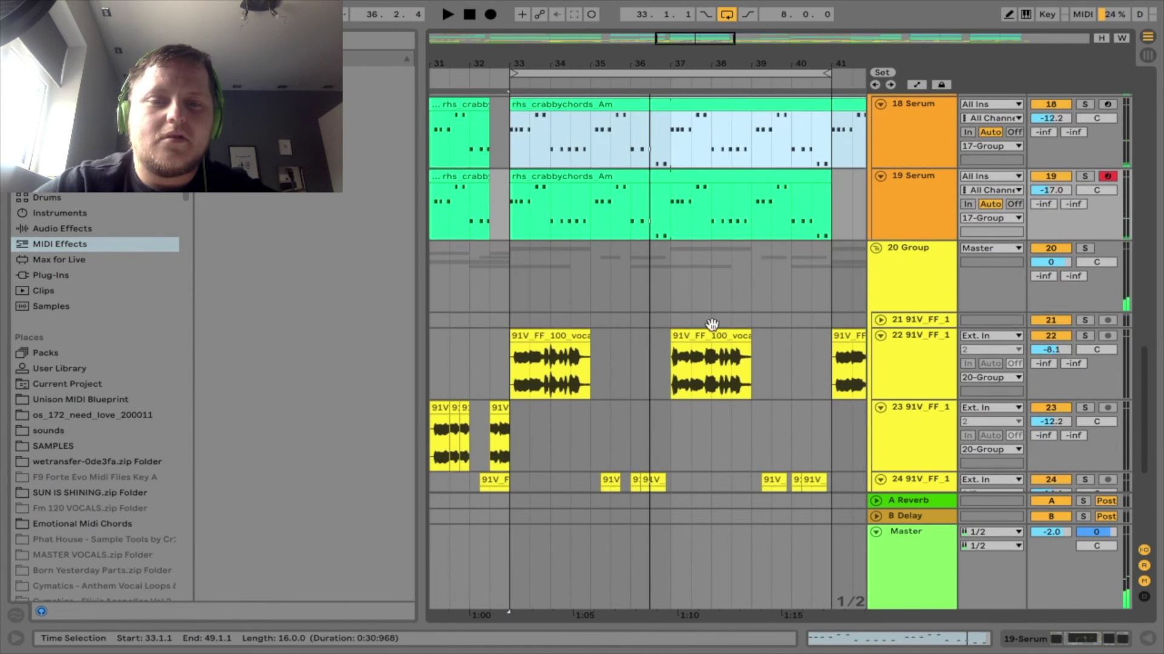
pyautogui.click(515, 286)
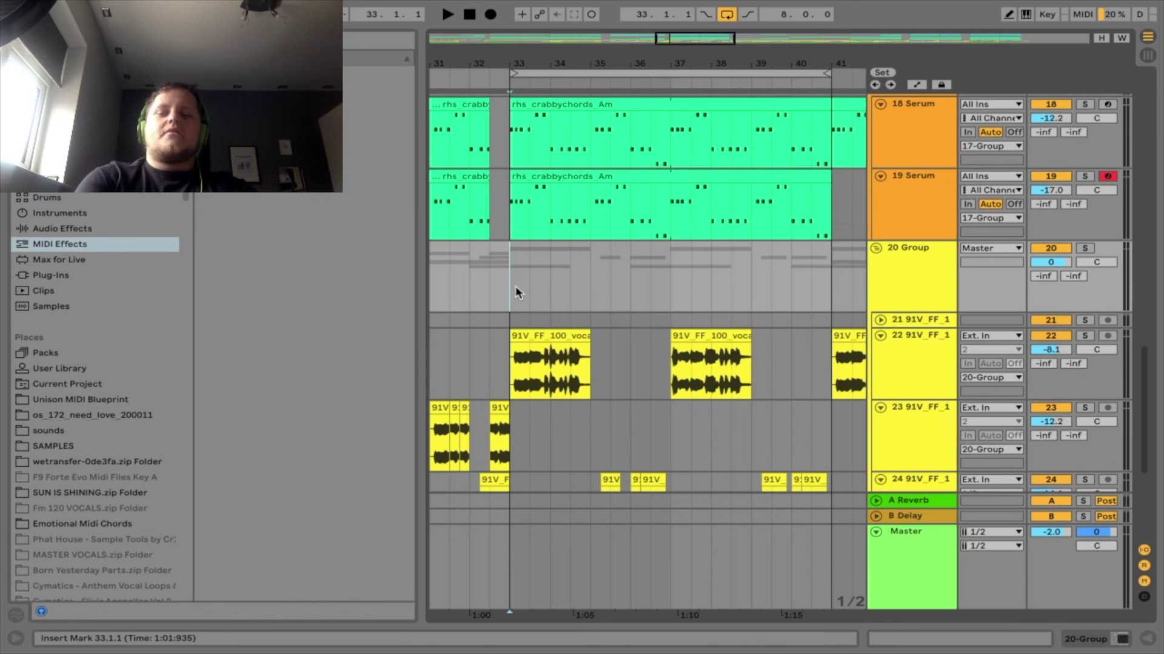
pyautogui.press('space')
pyautogui.scroll(-5, 558, 294)
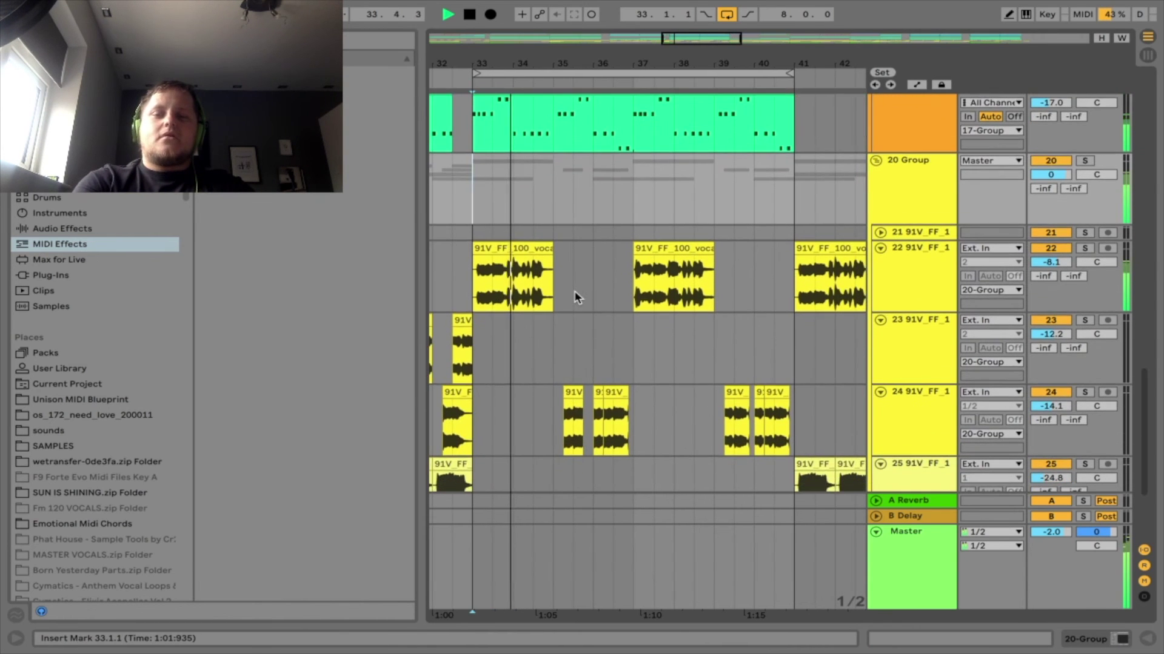
pyautogui.scroll(-4, 576, 297)
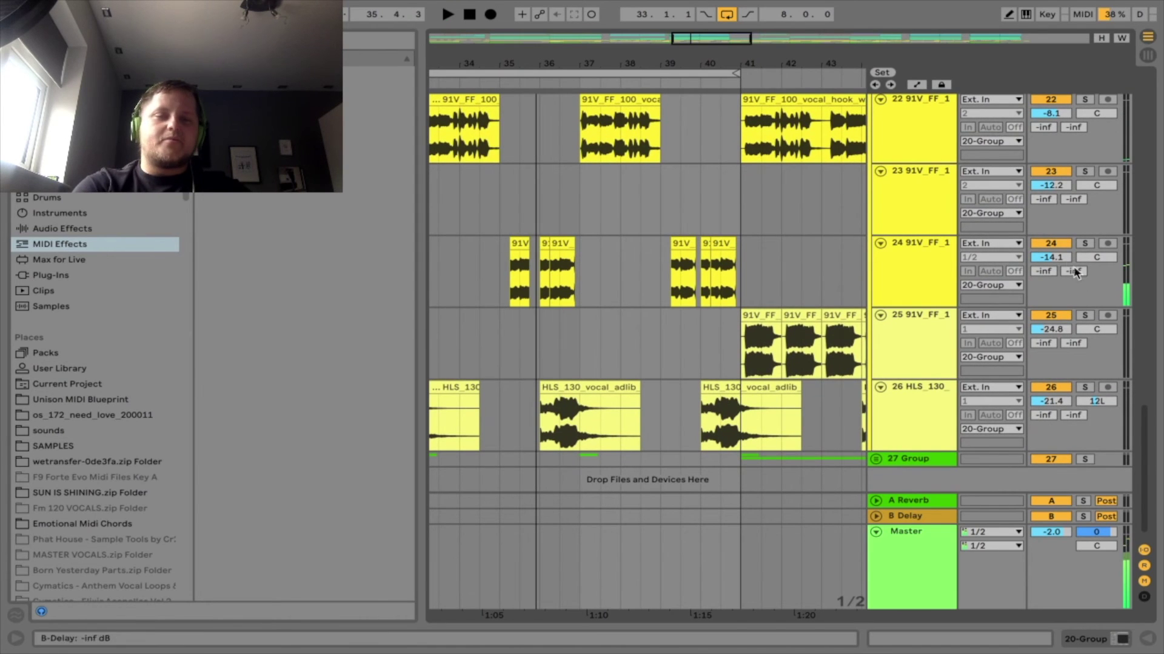
# Solo vocal track 24 and play its clip from 35.2.1, then stop playback.
pyautogui.click(519, 241)
pyautogui.press('space')
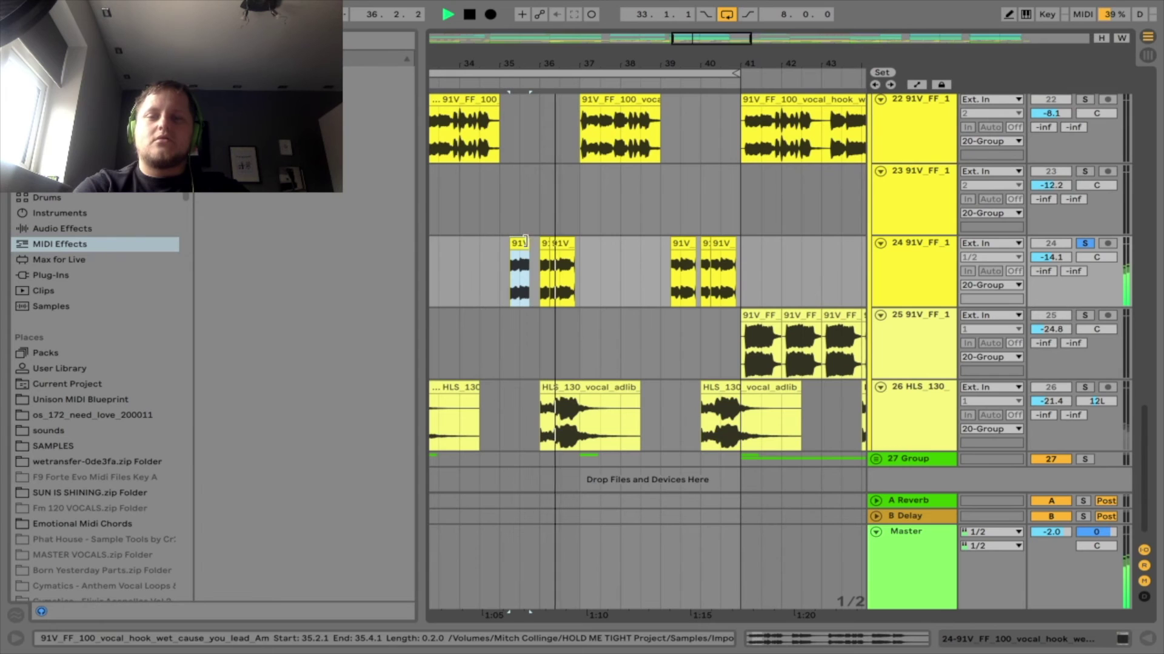
pyautogui.press('space')
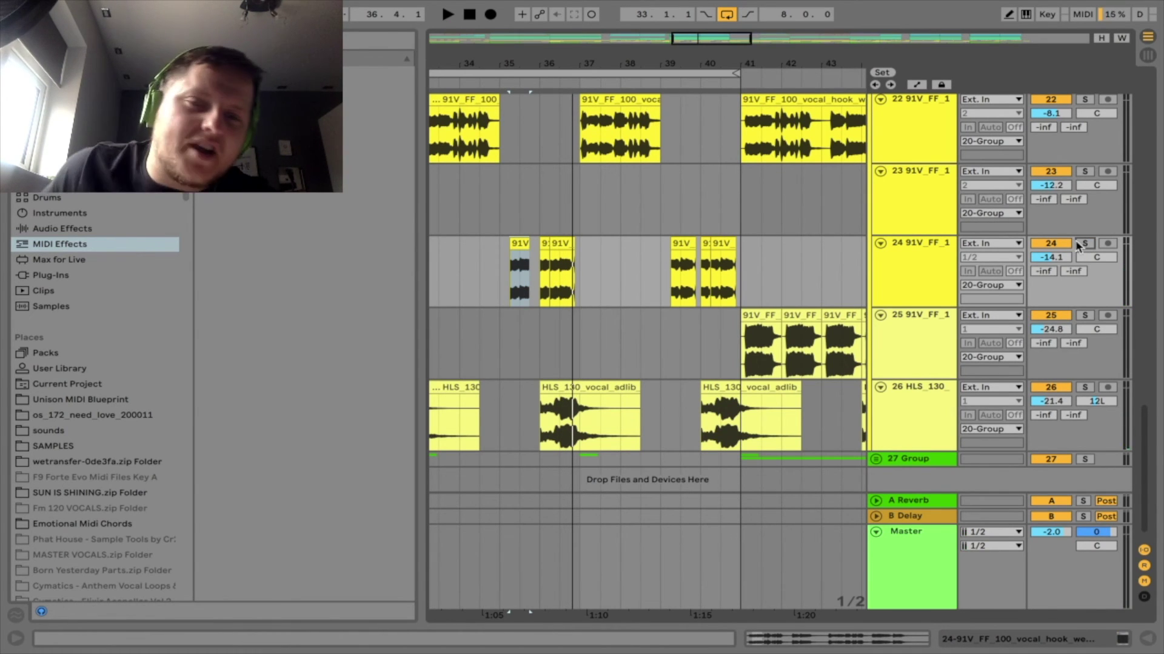
# With track 24 out of solo, play the full mix from 35.2.1 and show the whole arrangement up to the drum tracks.
pyautogui.click(1079, 244)
pyautogui.press('space')
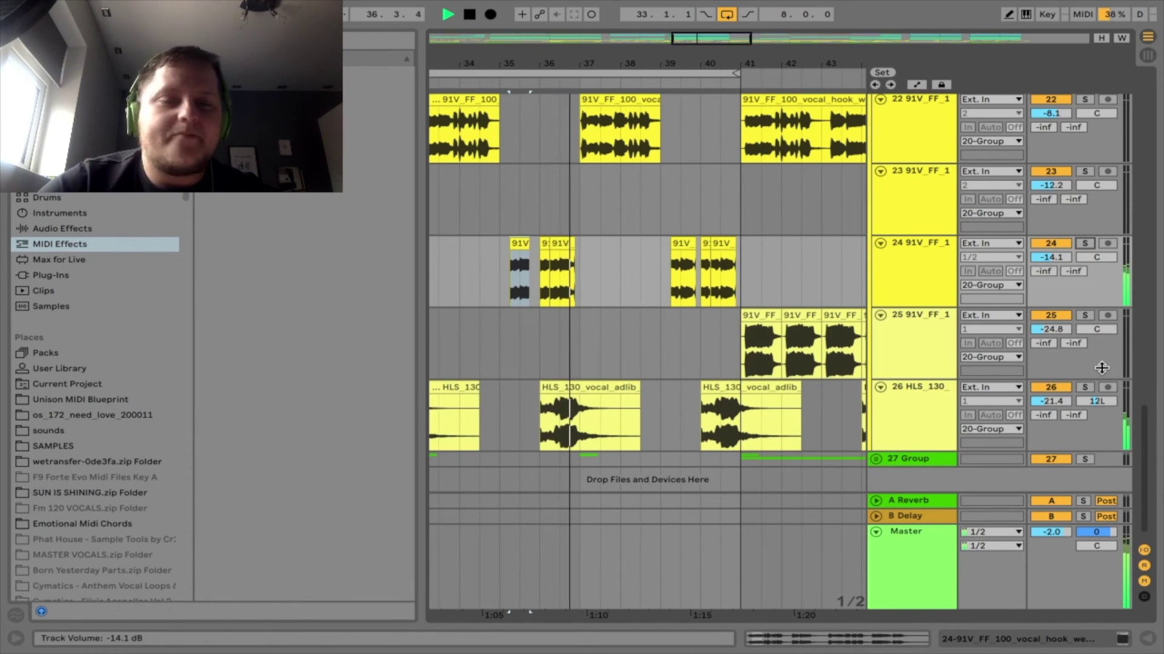
pyautogui.scroll(10, 668, 337)
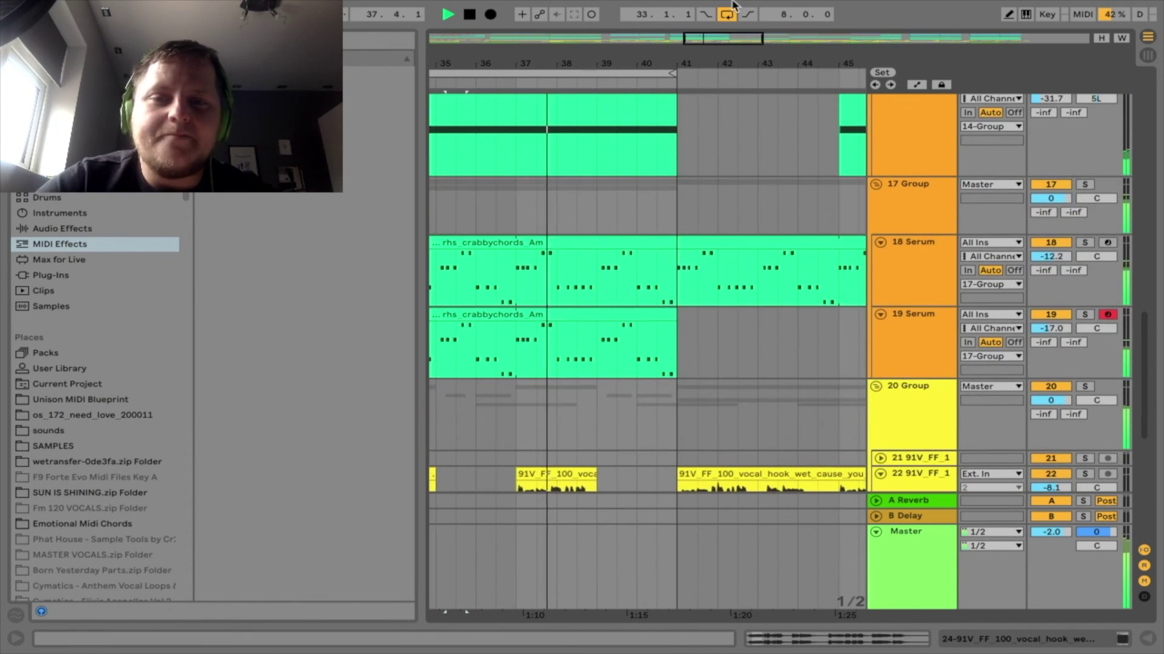
pyautogui.moveTo(707, 41); pyautogui.dragTo(706, 4)
pyautogui.scroll(20, 639, 219)
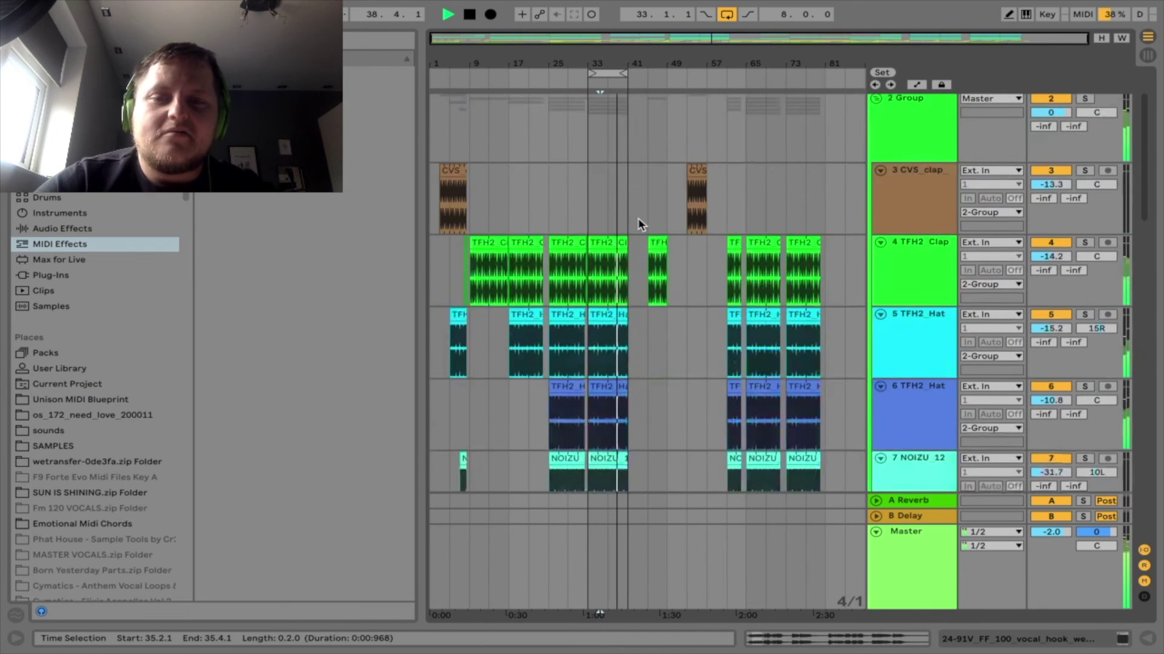
pyautogui.scroll(2, 640, 225)
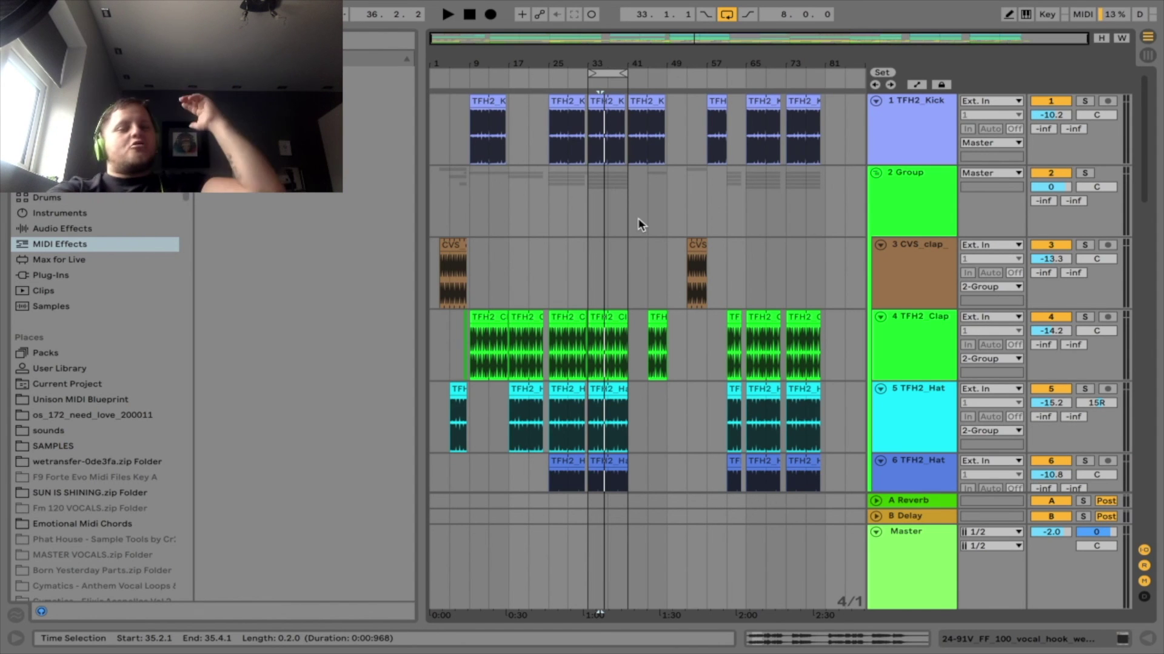
# Unfold 27 Group, solo the 29 VEDH2 Impact track and play its clip from bar 41.
pyautogui.scroll(-15, 642, 225)
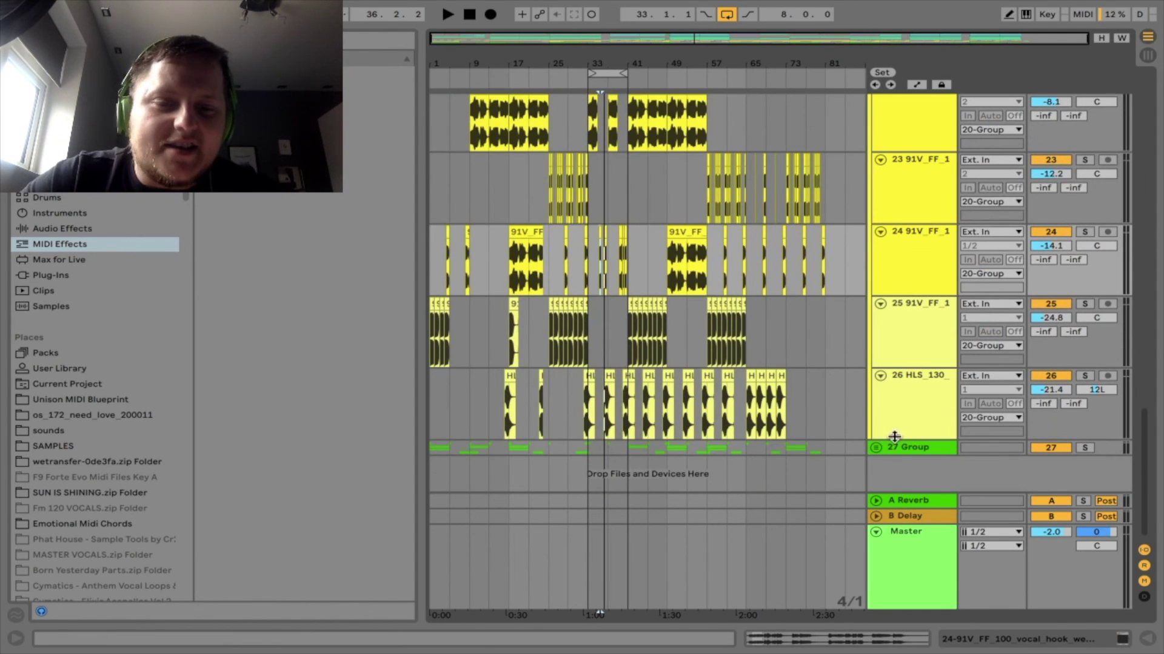
pyautogui.click(876, 447)
pyautogui.scroll(-5, 752, 252)
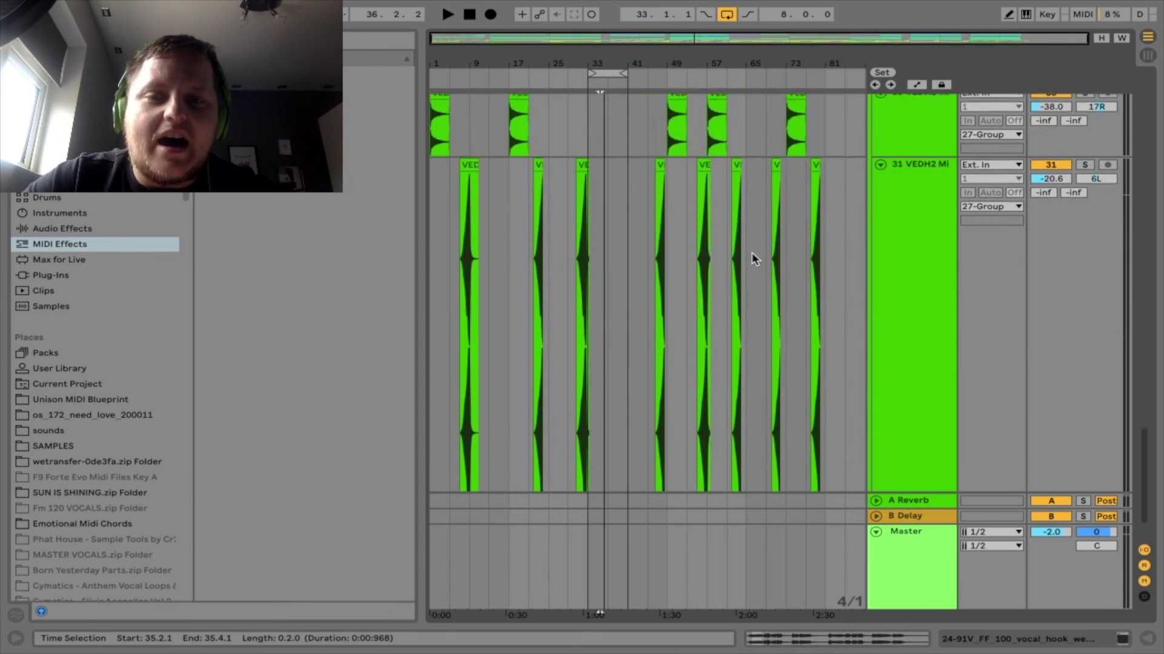
pyautogui.click(635, 191)
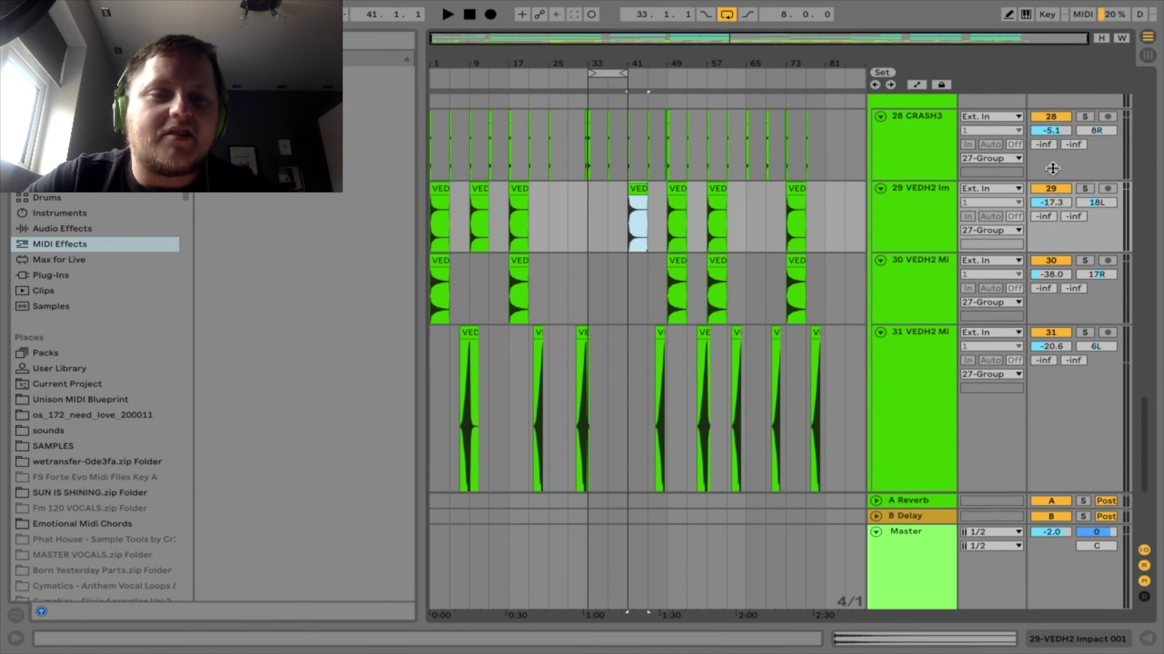
pyautogui.click(1085, 188)
pyautogui.press('space')
pyautogui.moveTo(715, 45)
pyautogui.mouseDown()
pyautogui.moveTo(714, 83)
pyautogui.moveTo(720, 67)
pyautogui.mouseUp()
pyautogui.moveTo(721, 60); pyautogui.dragTo(730, 117)
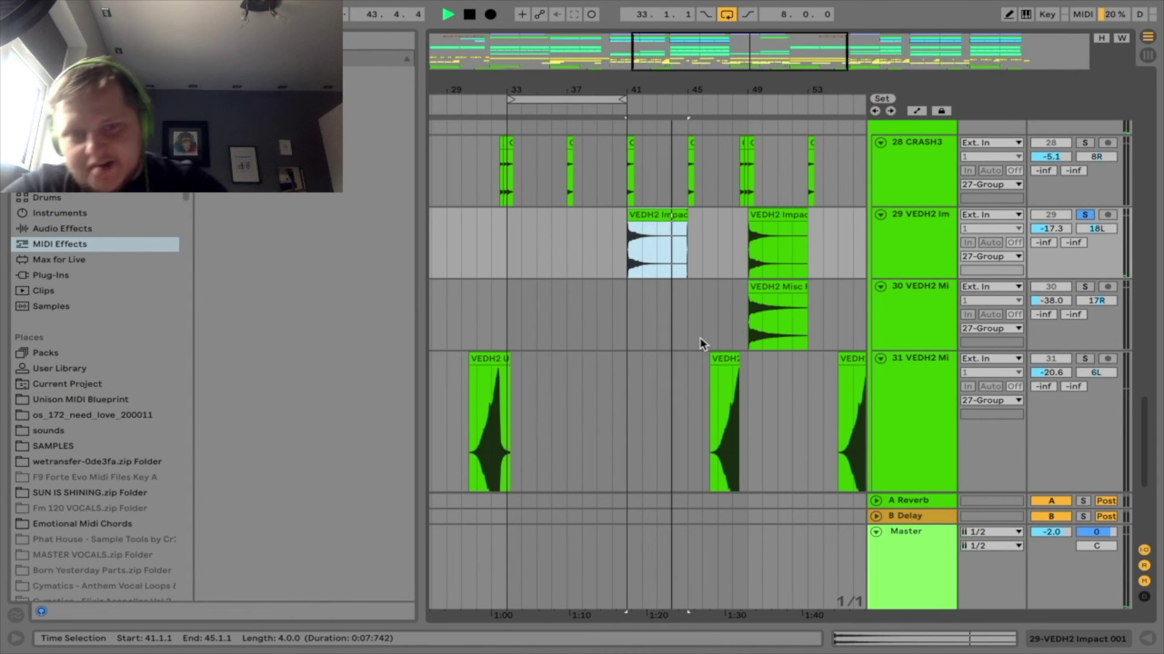
# Solo 30 VEDH2 Misc FX, play its clip from bar 49, then stop playback and clear the solo.
pyautogui.click(758, 293)
pyautogui.click(1084, 287)
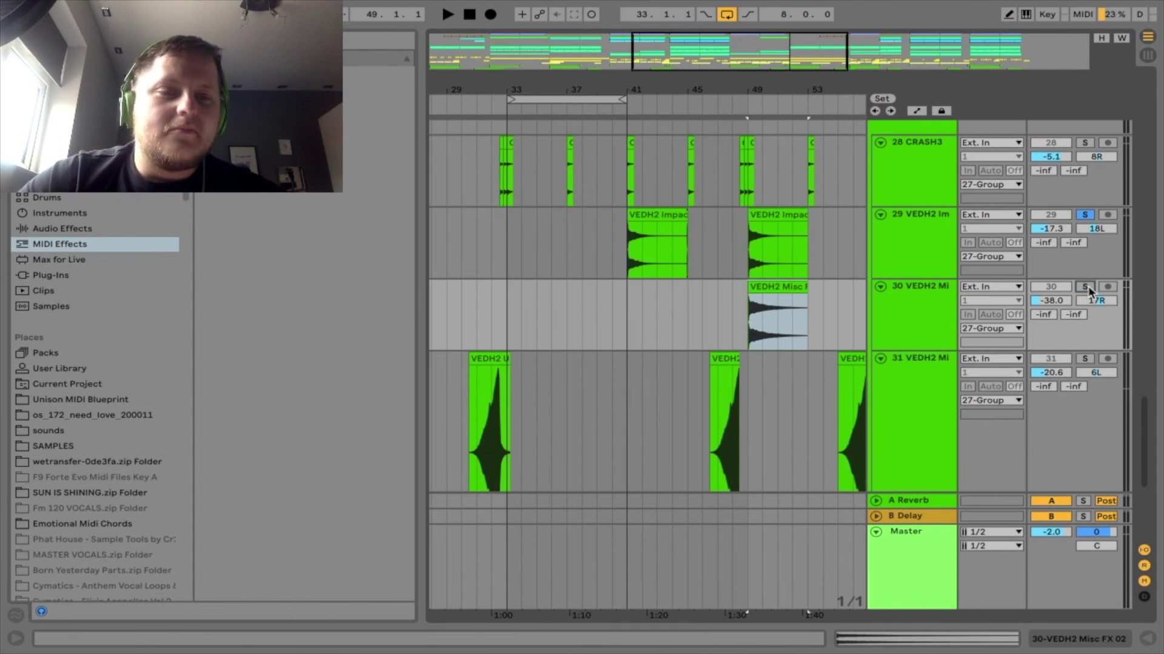
pyautogui.press('space')
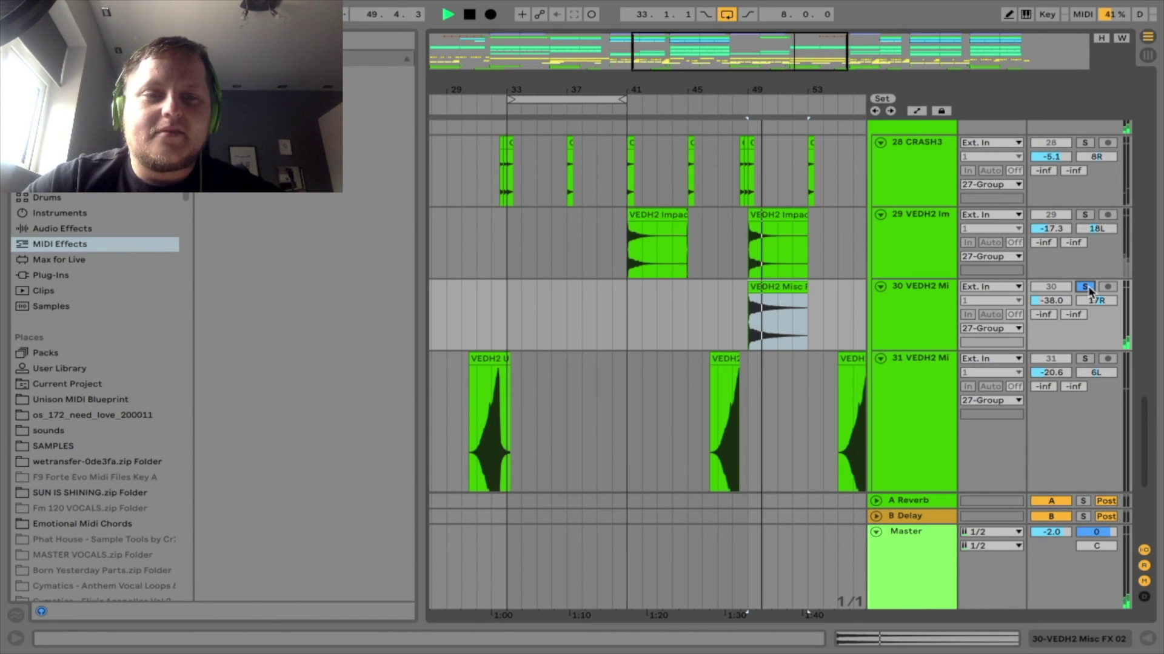
pyautogui.click(1084, 286)
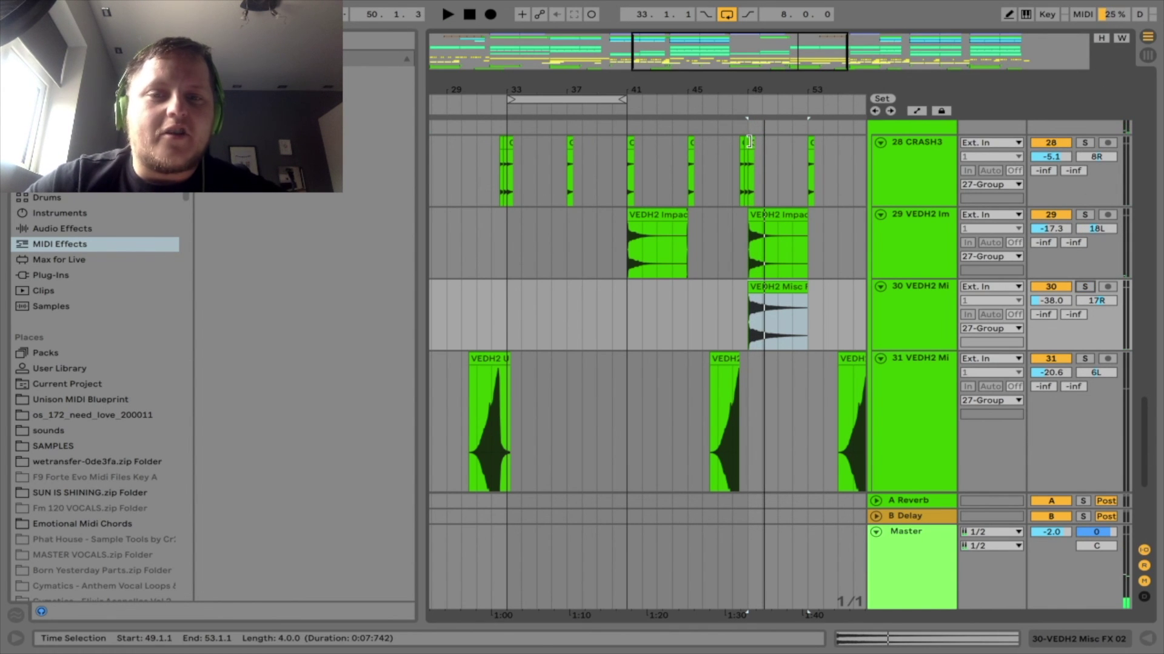
# Audition the 28 CRASH3 clip soloed from bar 49, then play the full mix from its crash at 48.3.1.
pyautogui.click(749, 142)
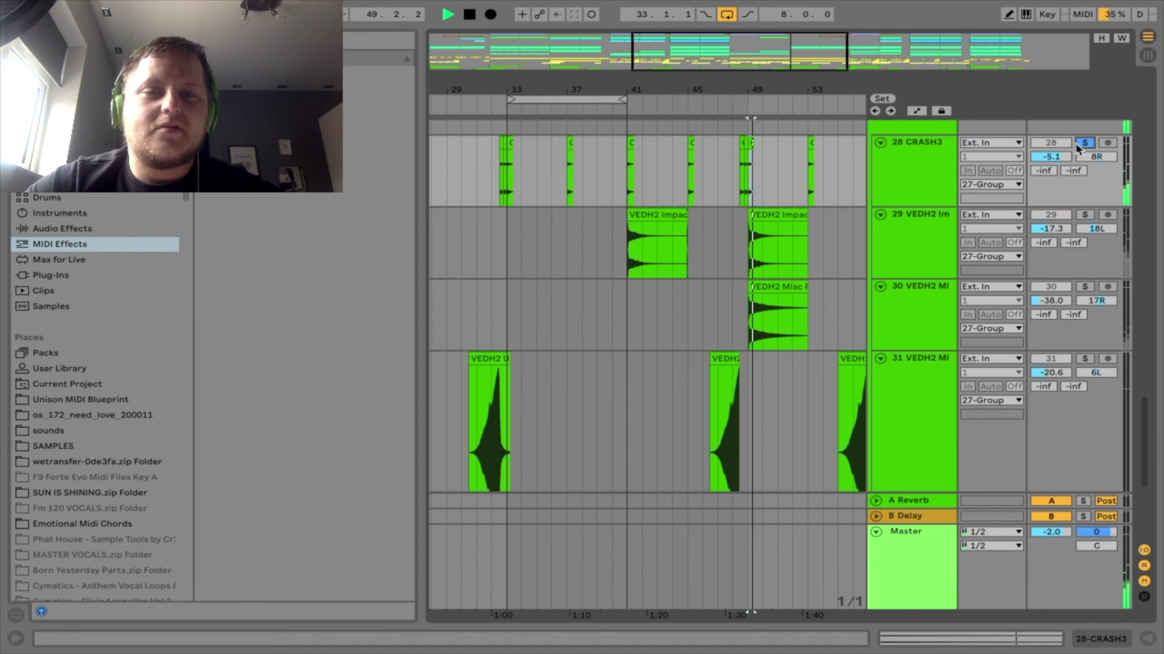
pyautogui.press('space')
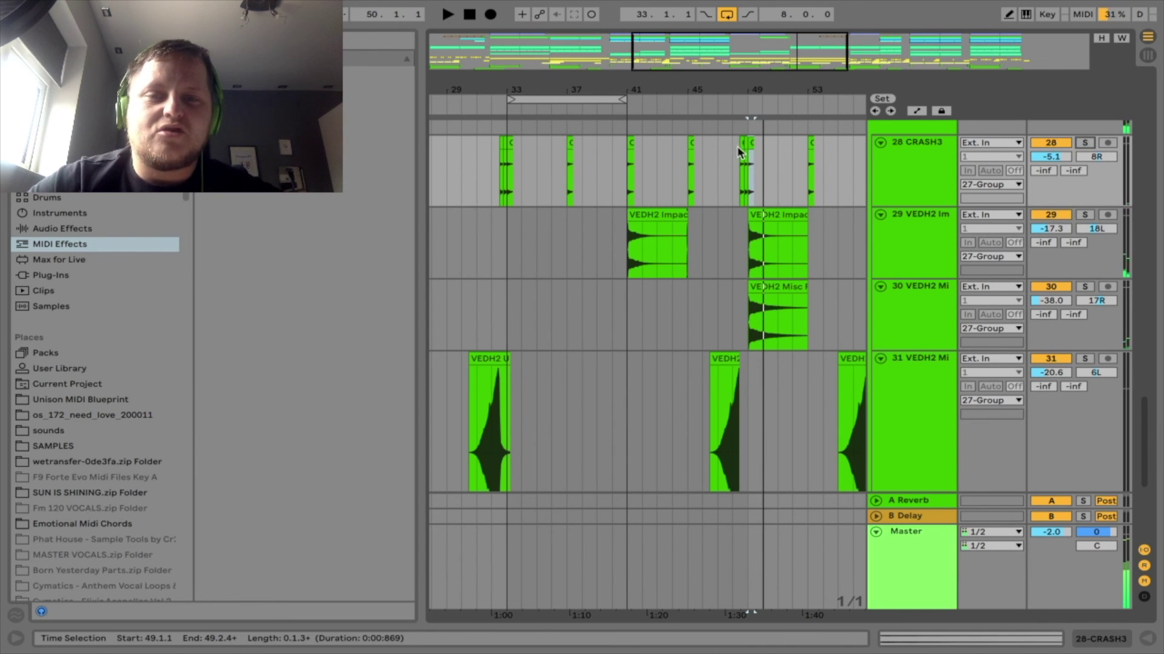
pyautogui.click(741, 151)
pyautogui.press('space')
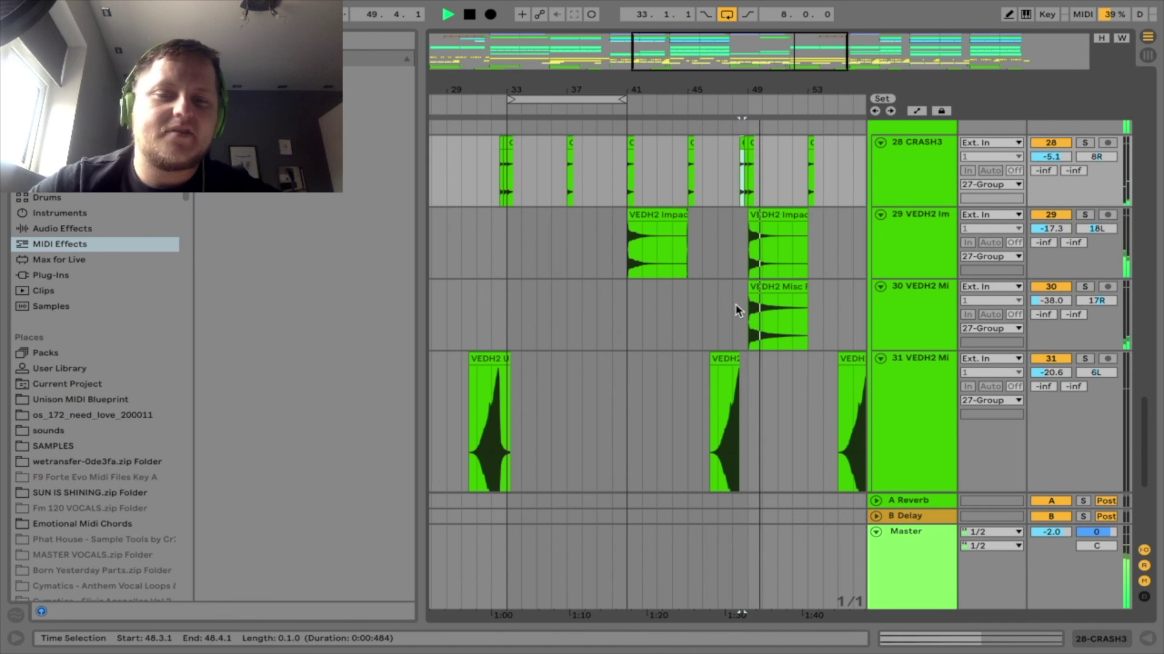
pyautogui.press('space')
# Fold the drum tracks of 2 Group.
pyautogui.scroll(20, 736, 303)
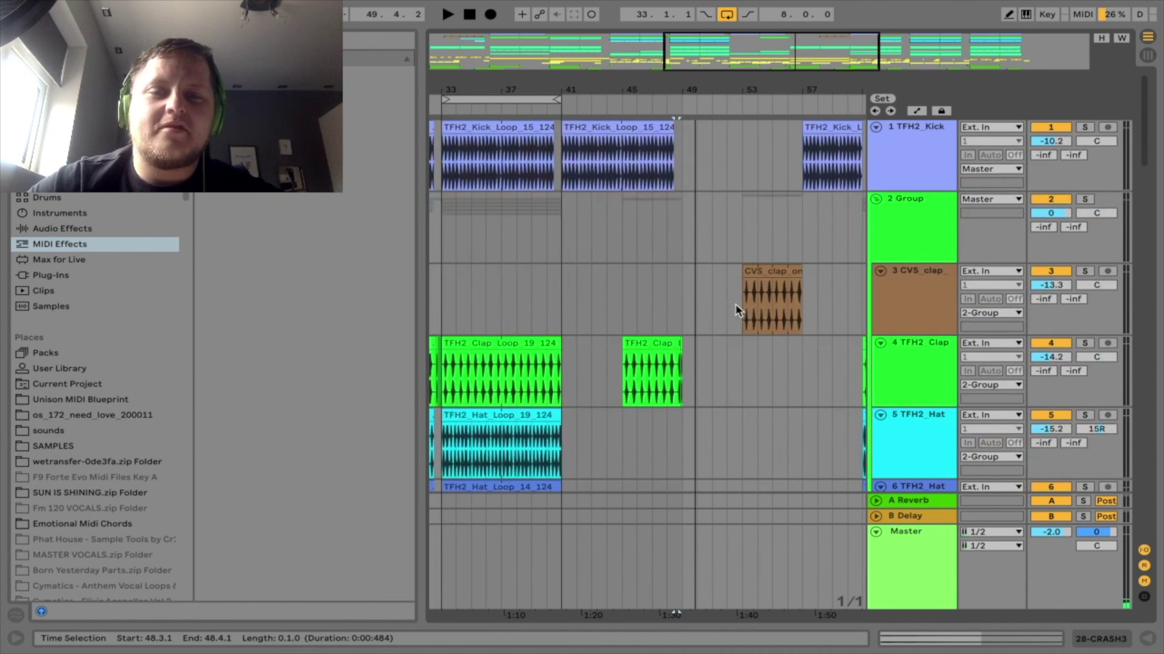
pyautogui.hscroll(5, 736, 305)
pyautogui.click(876, 200)
# Show the whole arrangement and extend the loop start back to bar 1 for a 40-bar loop.
pyautogui.doubleClick(846, 58)
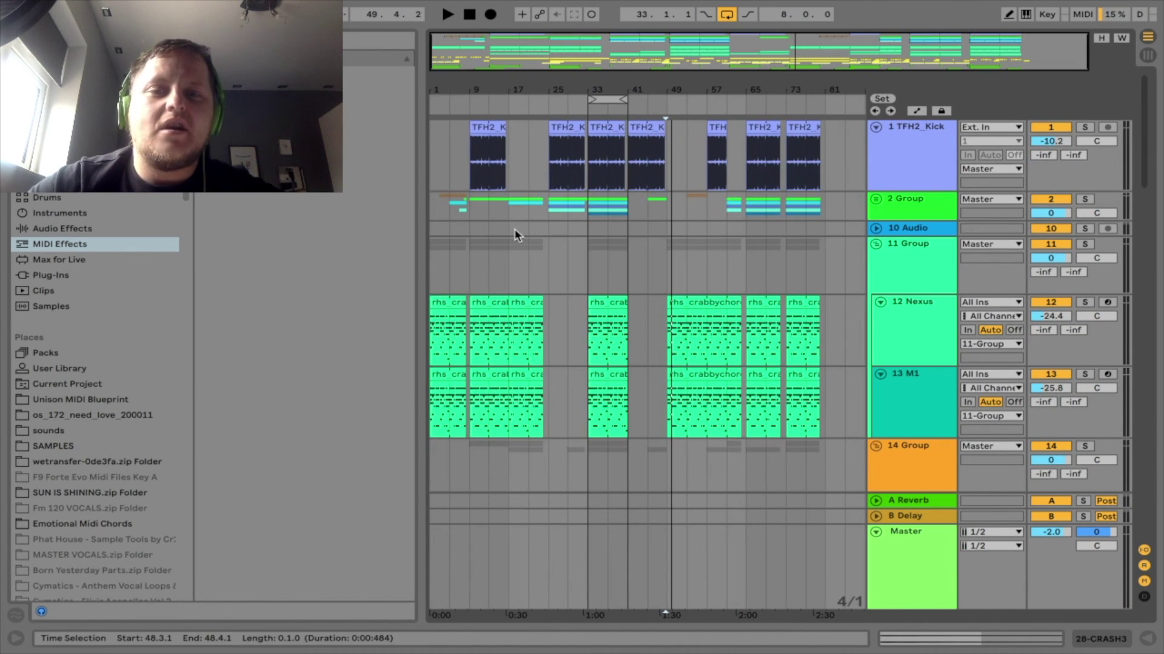
pyautogui.moveTo(591, 98); pyautogui.dragTo(434, 99)
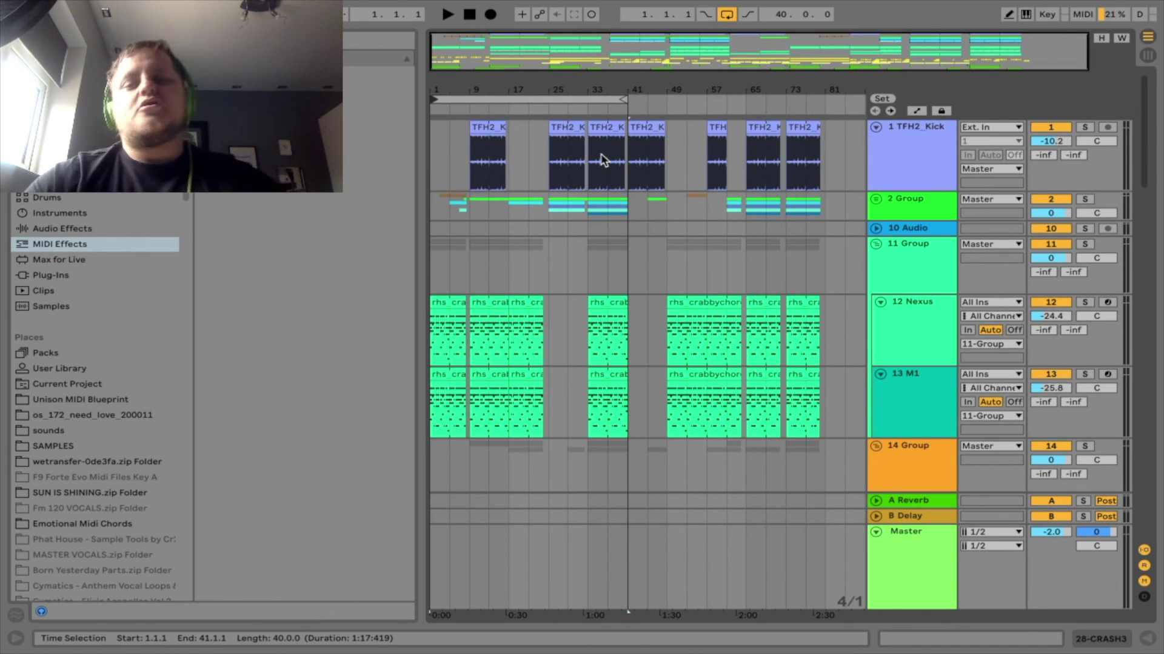
pyautogui.click(603, 160)
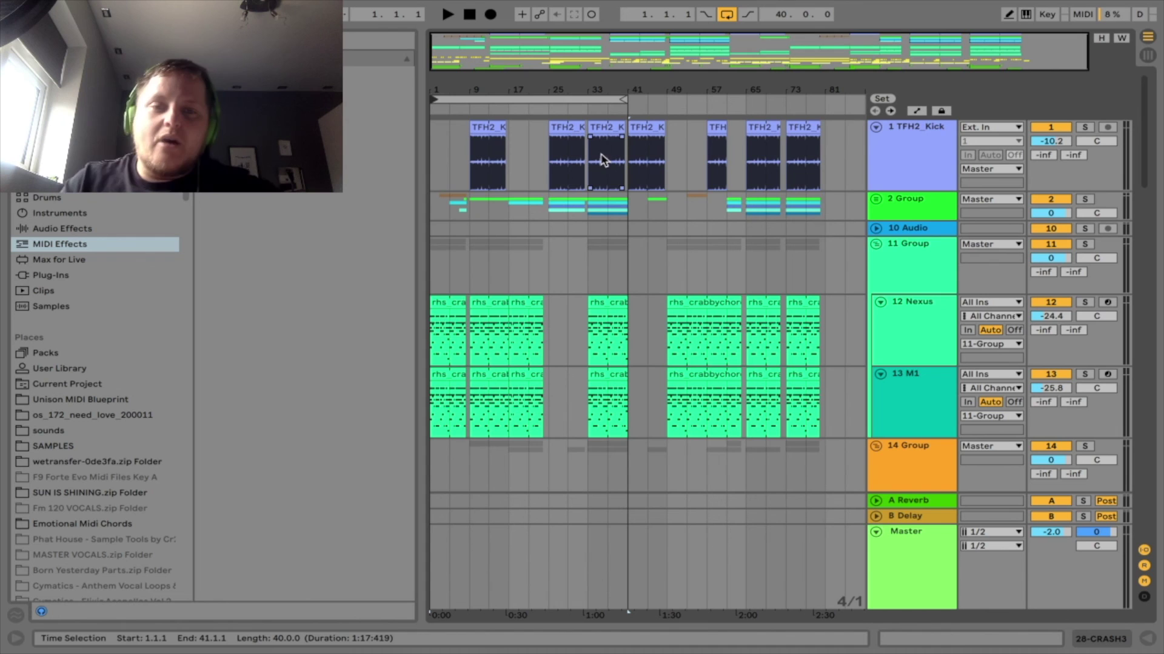
# Fold 11 Group, the 1 TFH2_Kick track and 14 Group.
pyautogui.click(875, 243)
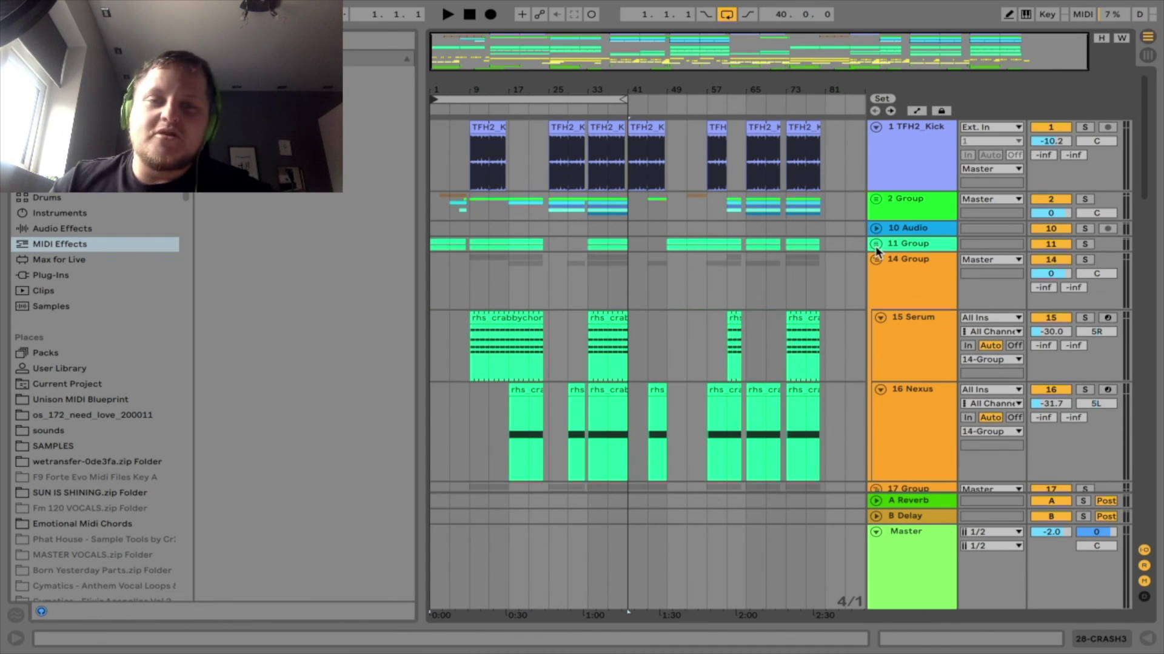
pyautogui.click(875, 127)
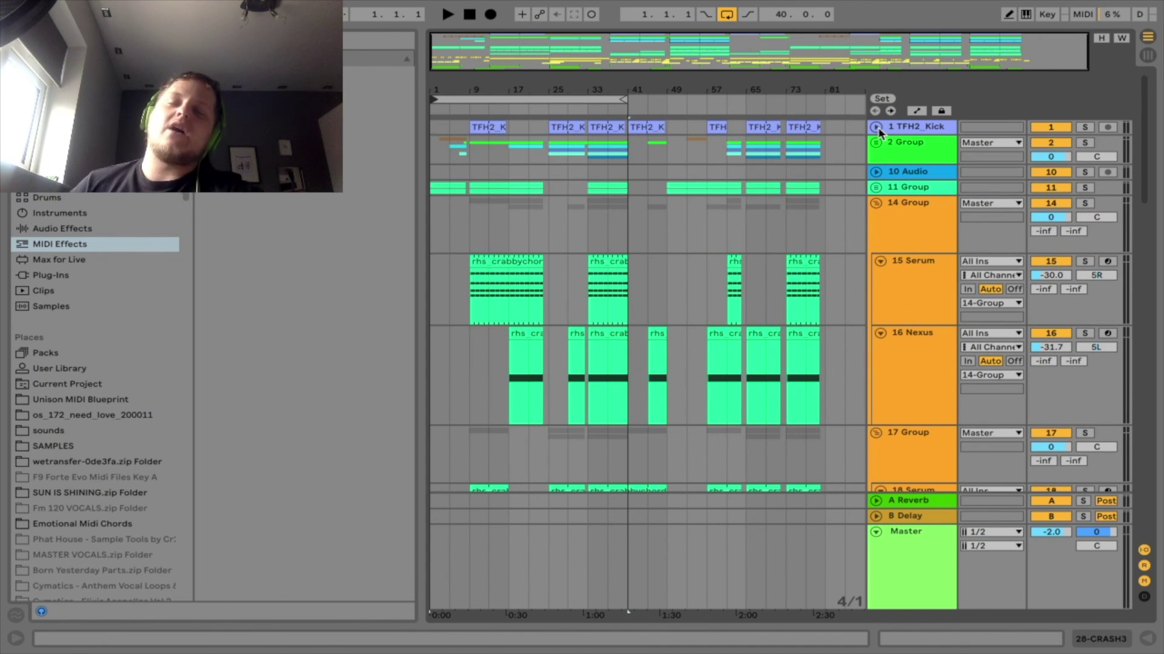
pyautogui.click(876, 203)
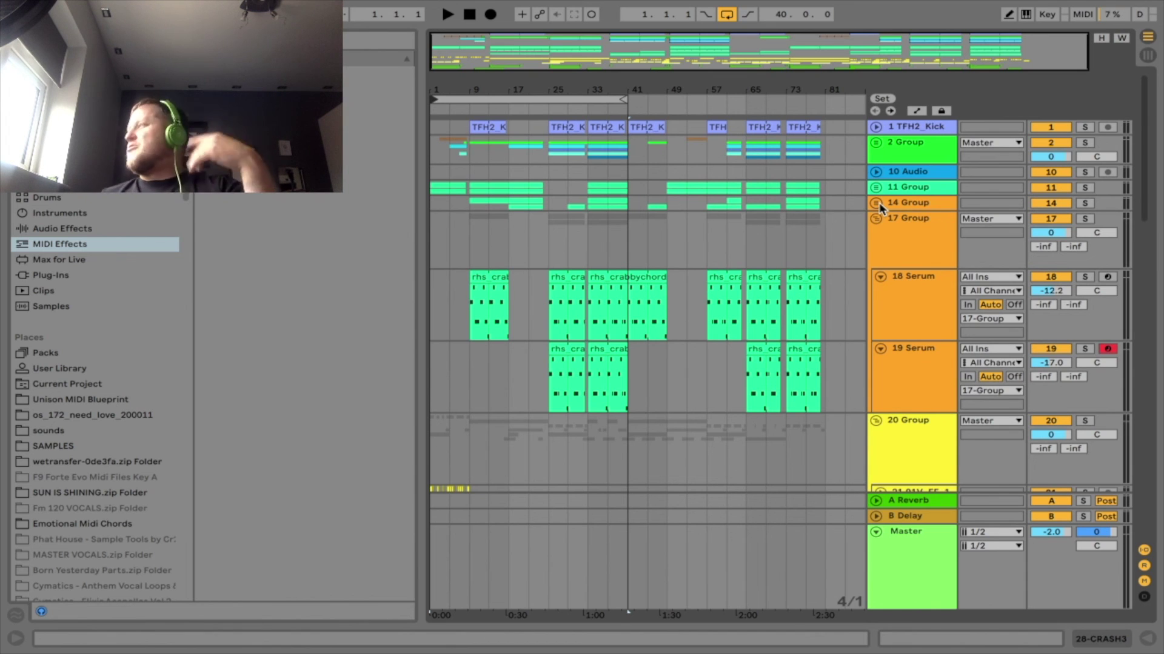